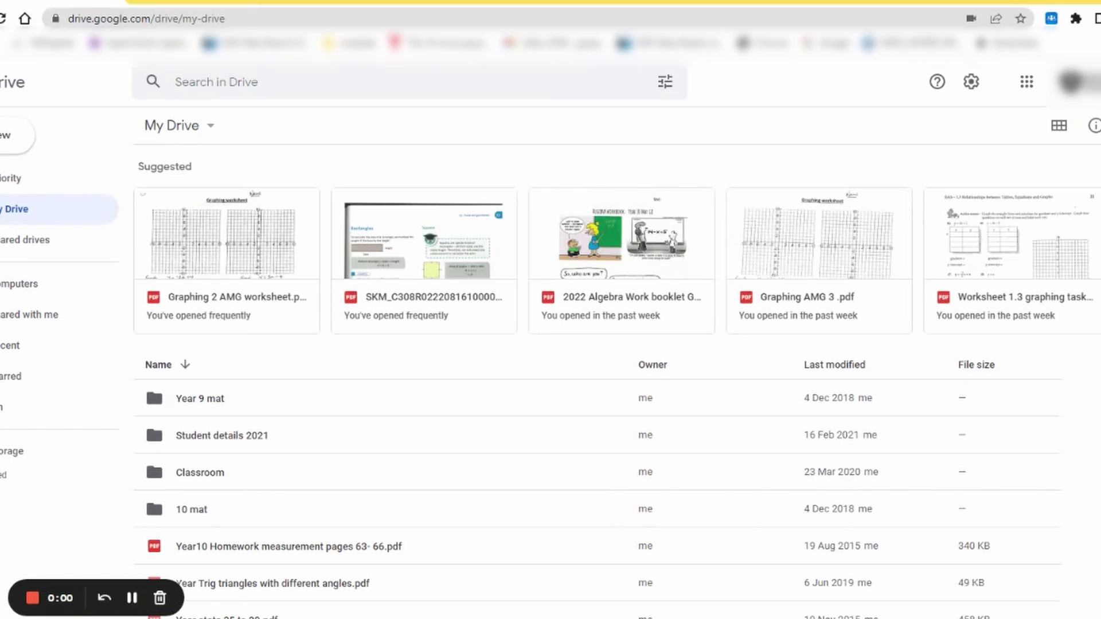
Step: Scroll down through the Google Drive file list
{"action": "scroll", "coordinate": [678, 479], "scroll_direction": "down", "scroll_amount": 5}
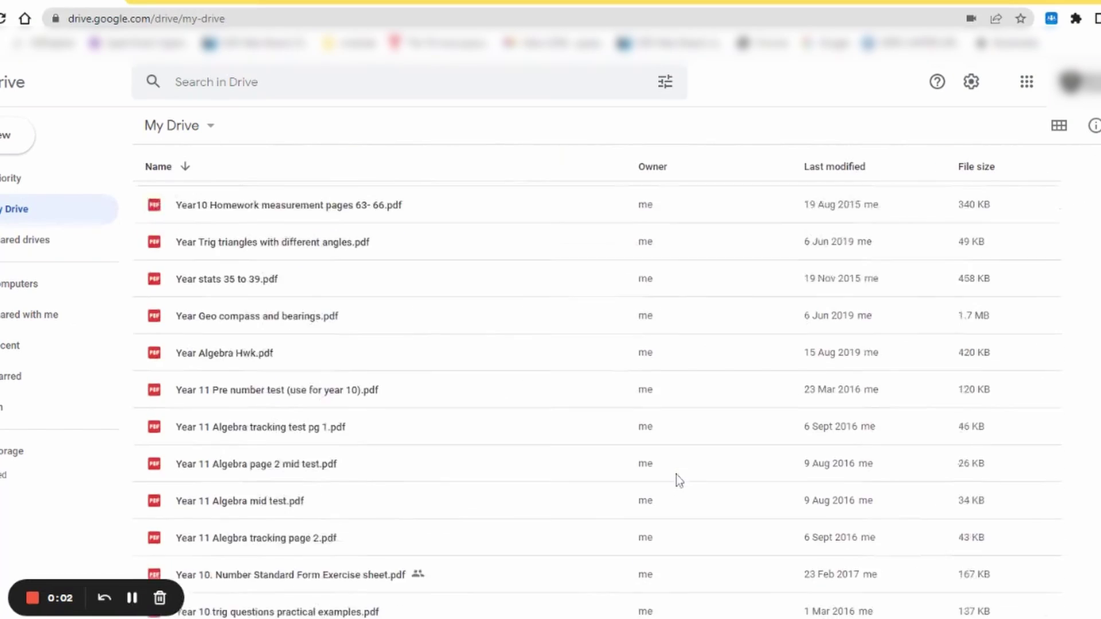
{"action": "scroll", "coordinate": [677, 479], "scroll_direction": "down", "scroll_amount": 10}
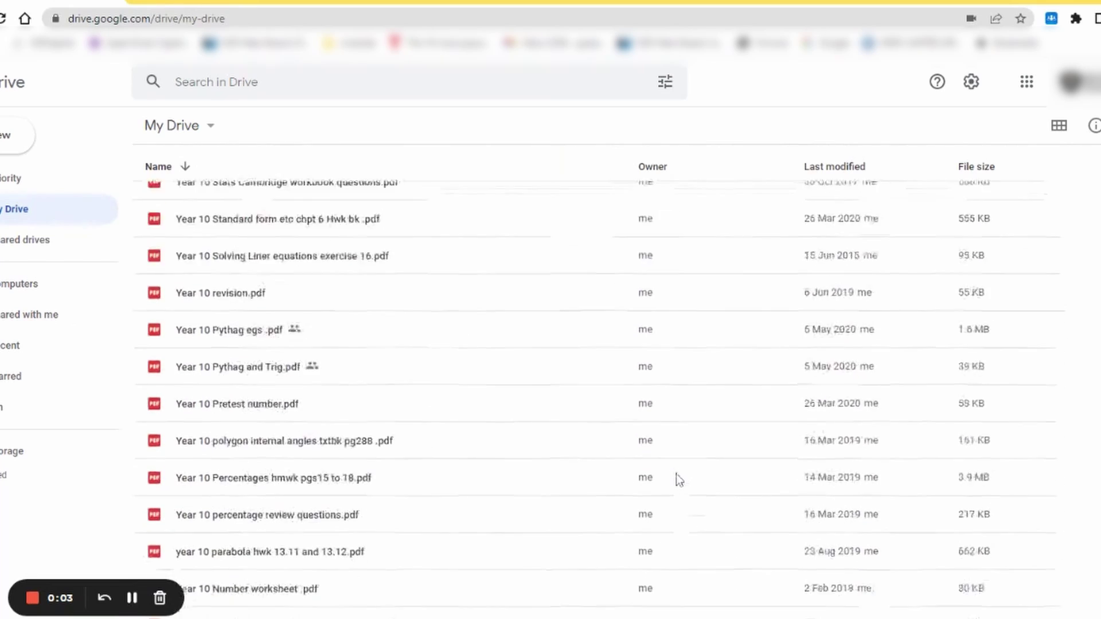
{"action": "scroll", "coordinate": [677, 480], "scroll_direction": "down", "scroll_amount": 9}
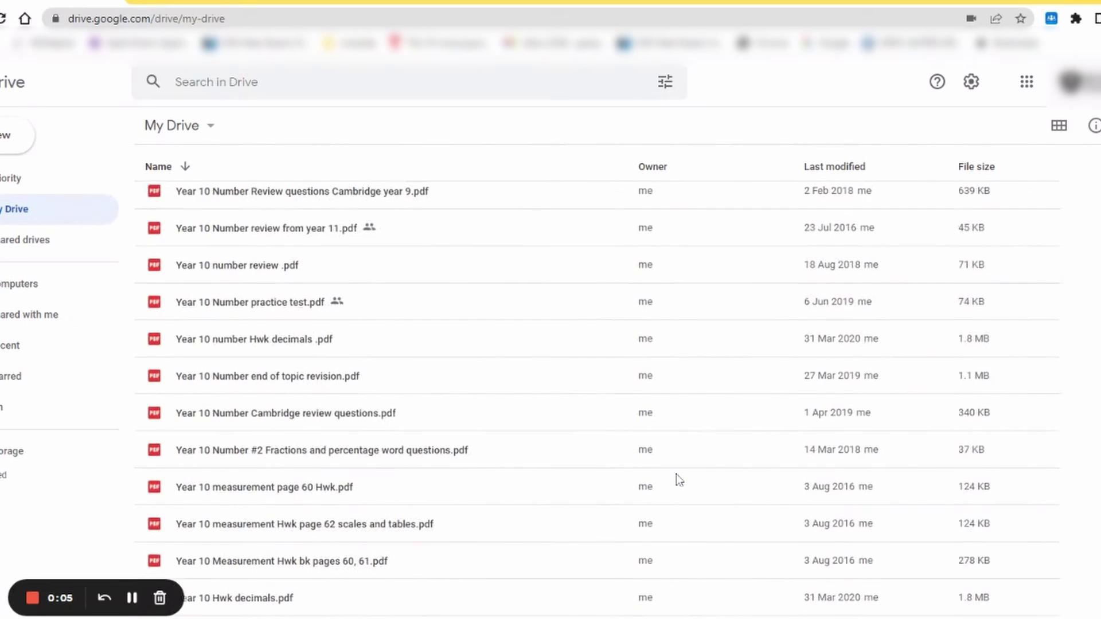
{"action": "scroll", "coordinate": [676, 474], "scroll_direction": "down", "scroll_amount": 14}
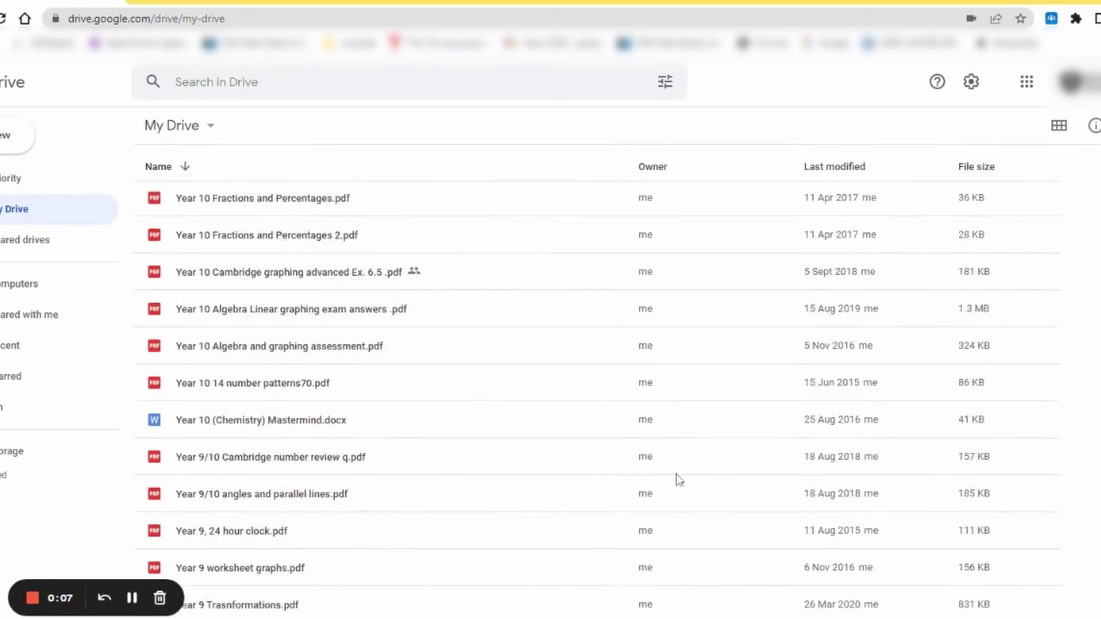
{"action": "scroll", "coordinate": [676, 473], "scroll_direction": "down", "scroll_amount": 12}
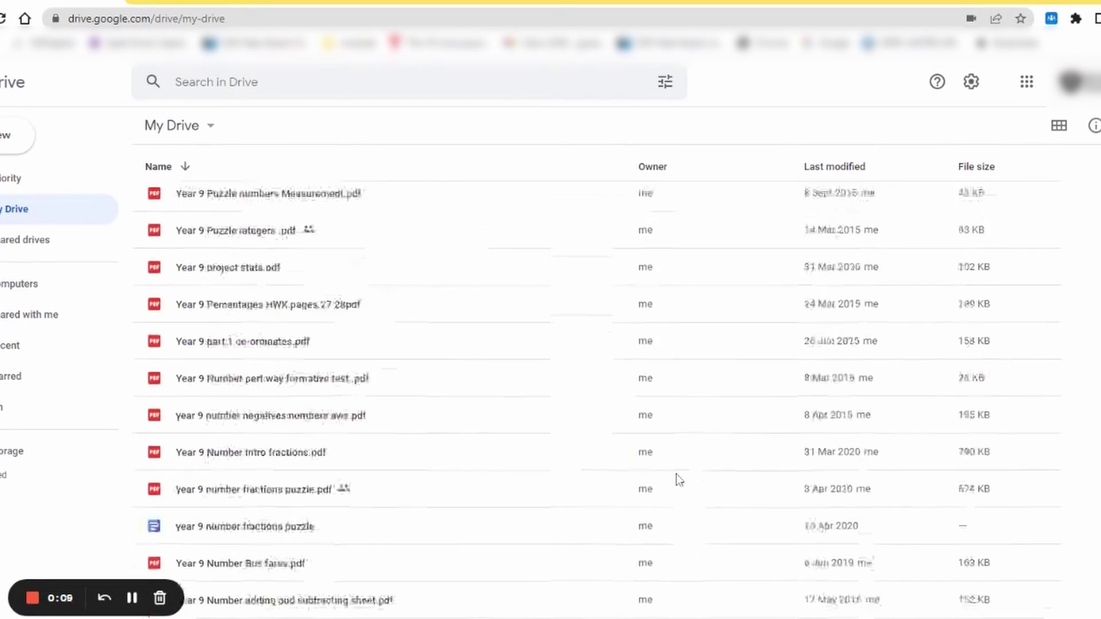
{"action": "scroll", "coordinate": [676, 473], "scroll_direction": "down", "scroll_amount": 9}
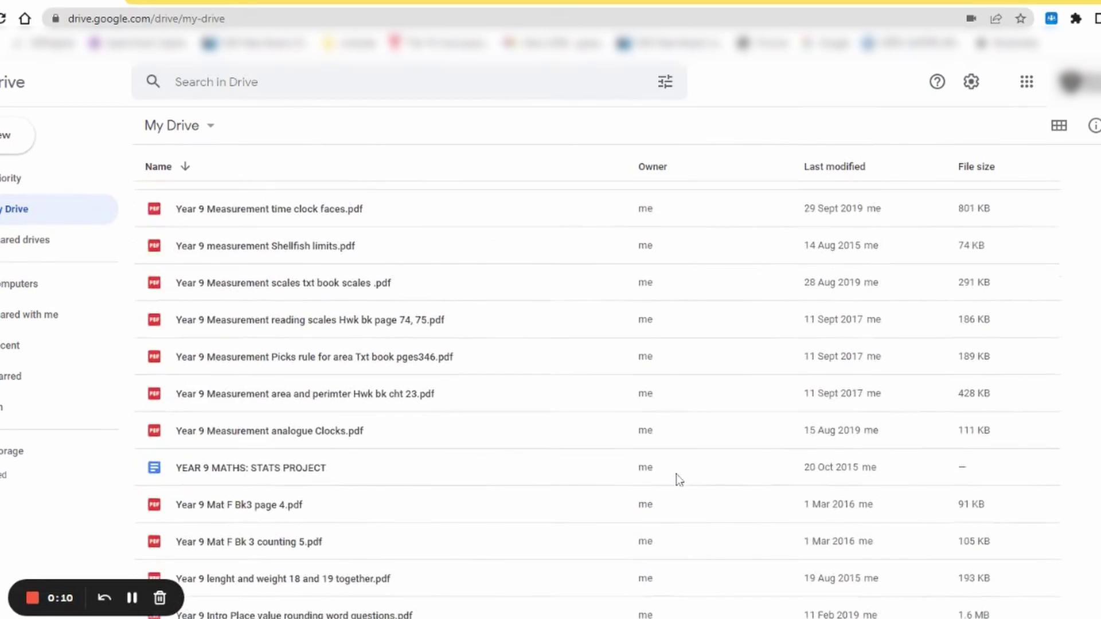
{"action": "scroll", "coordinate": [677, 478], "scroll_direction": "down", "scroll_amount": 16}
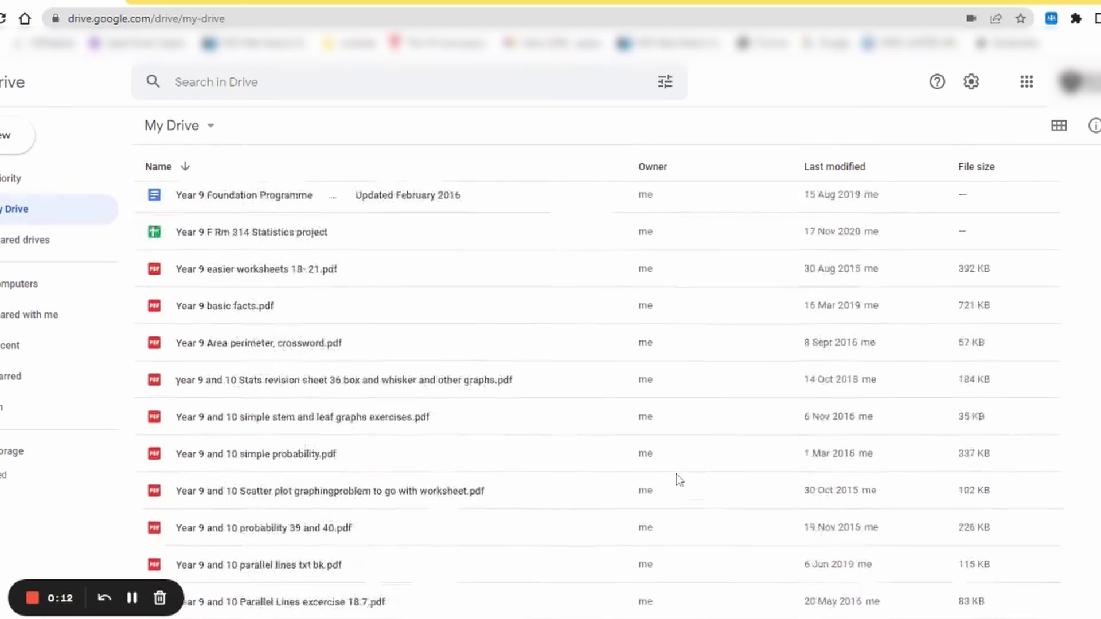
{"action": "scroll", "coordinate": [676, 473], "scroll_direction": "down", "scroll_amount": 20}
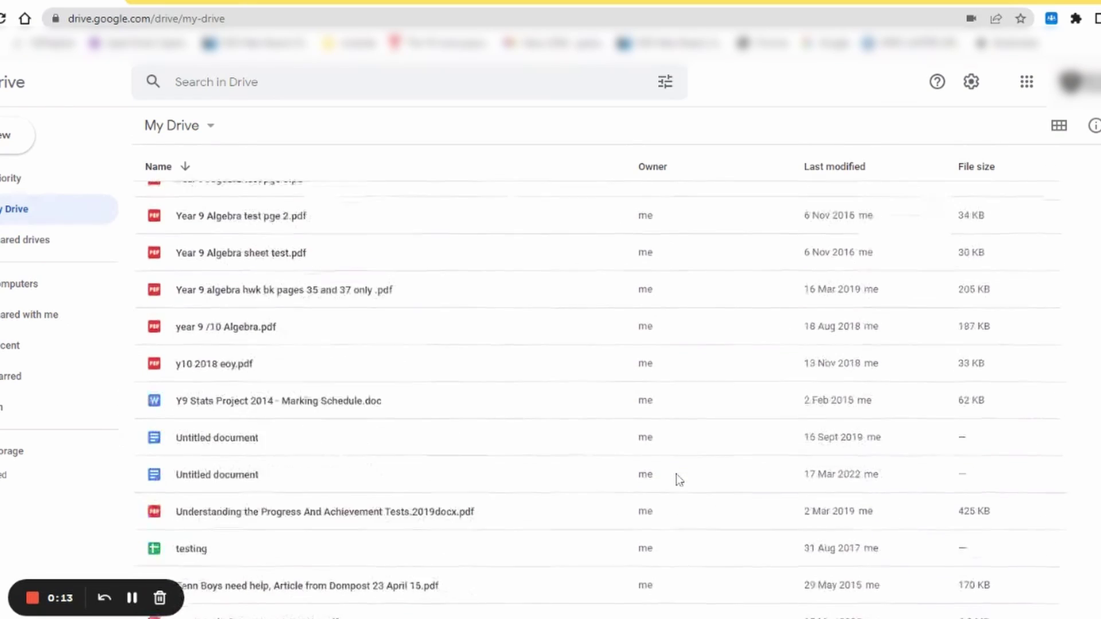
{"action": "scroll", "coordinate": [676, 474], "scroll_direction": "down", "scroll_amount": 20}
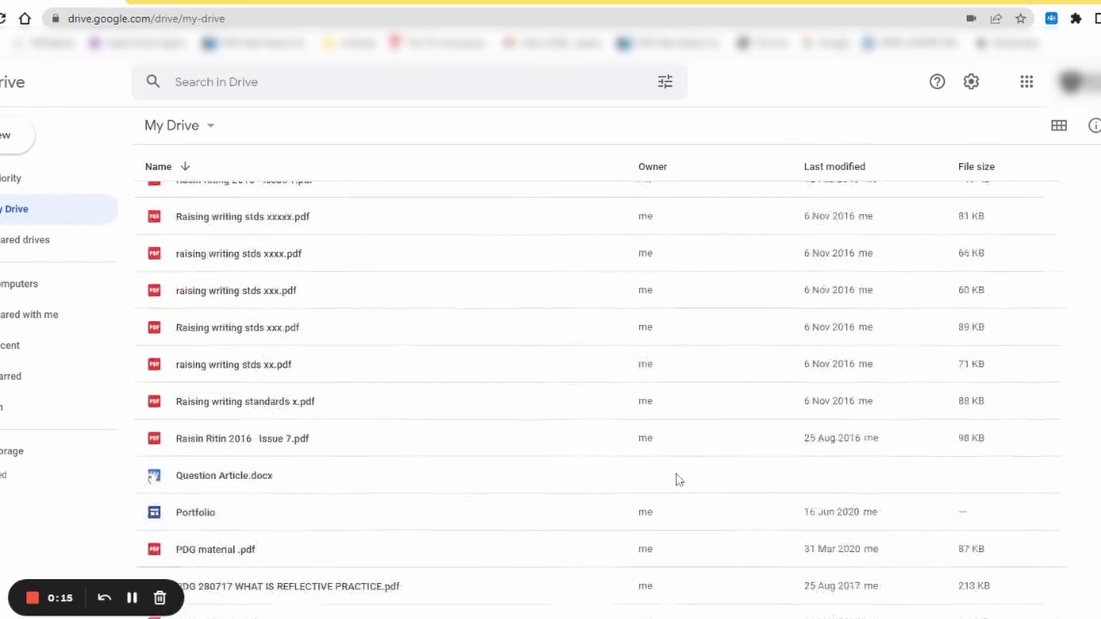
{"action": "scroll", "coordinate": [675, 474], "scroll_direction": "down", "scroll_amount": 20}
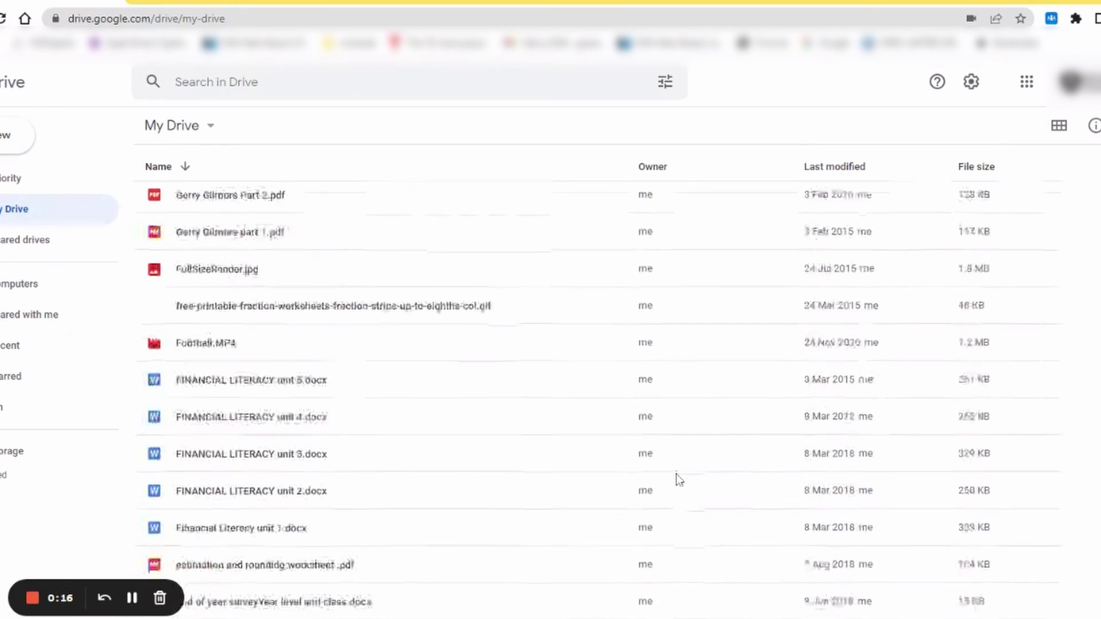
{"action": "scroll", "coordinate": [676, 473], "scroll_direction": "down", "scroll_amount": 20}
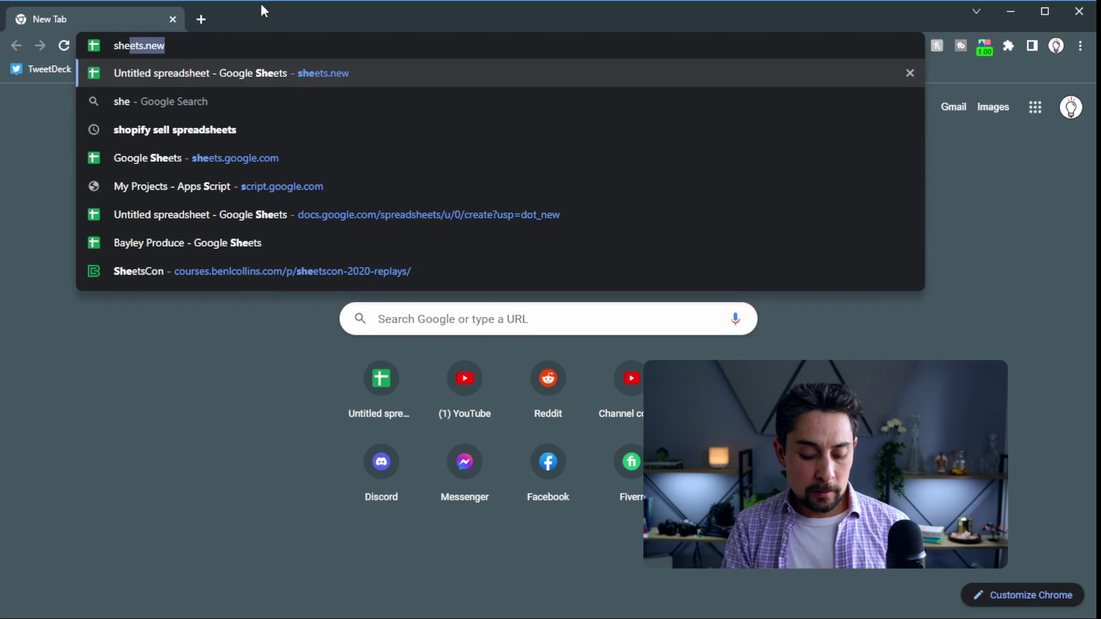
Step: Create a blank spreadsheet via sheets.new and enter the heading 'Course Links' in C2
{"action": "type", "text": "ets"}
{"action": "key", "text": "Return"}
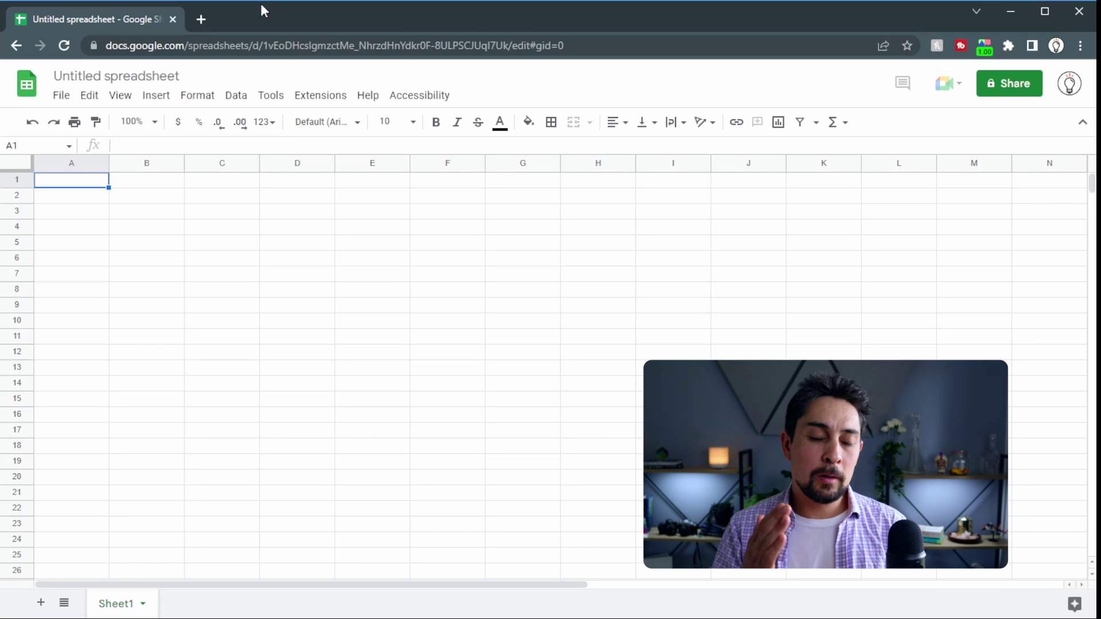
{"action": "key", "text": "Right"}
{"action": "key", "text": "Right"}
{"action": "key", "text": "Down"}
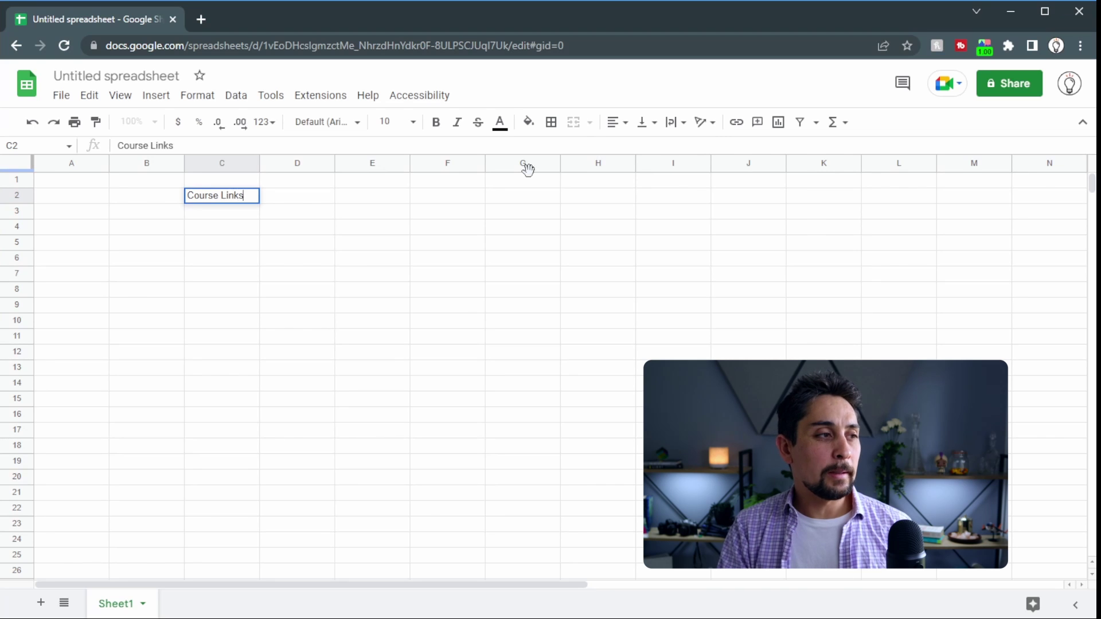
{"action": "key", "text": "Return"}
{"action": "key", "text": "Up"}
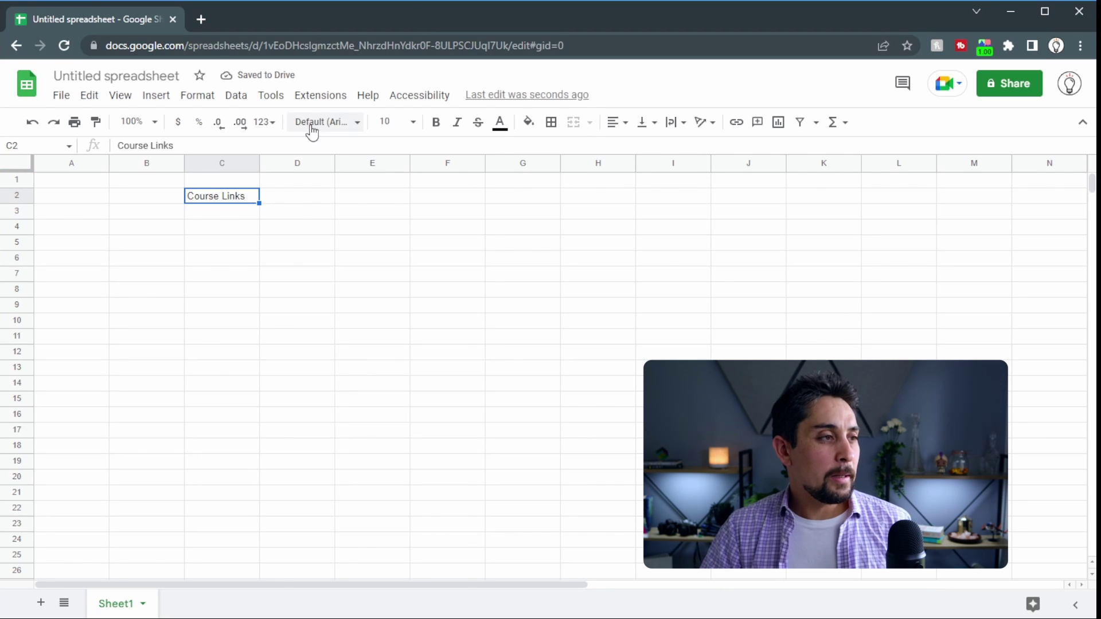
Step: Style the C2 heading in Rammetto One, dark blue, at 36 pt
{"action": "left_click", "coordinate": [312, 131]}
{"action": "left_click", "coordinate": [346, 272]}
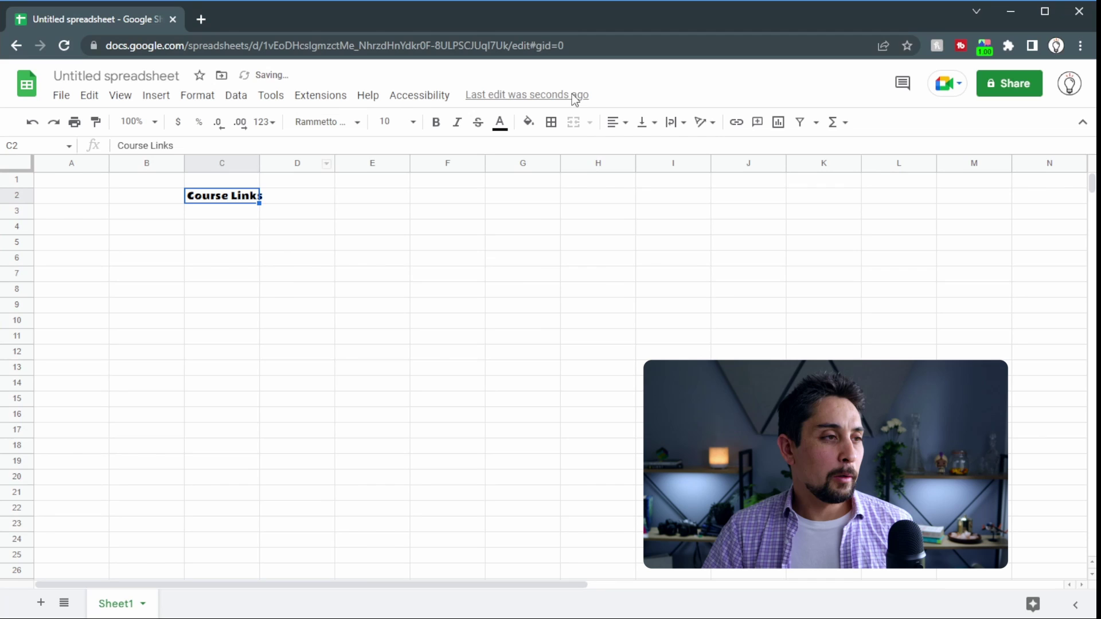
{"action": "left_click", "coordinate": [499, 123]}
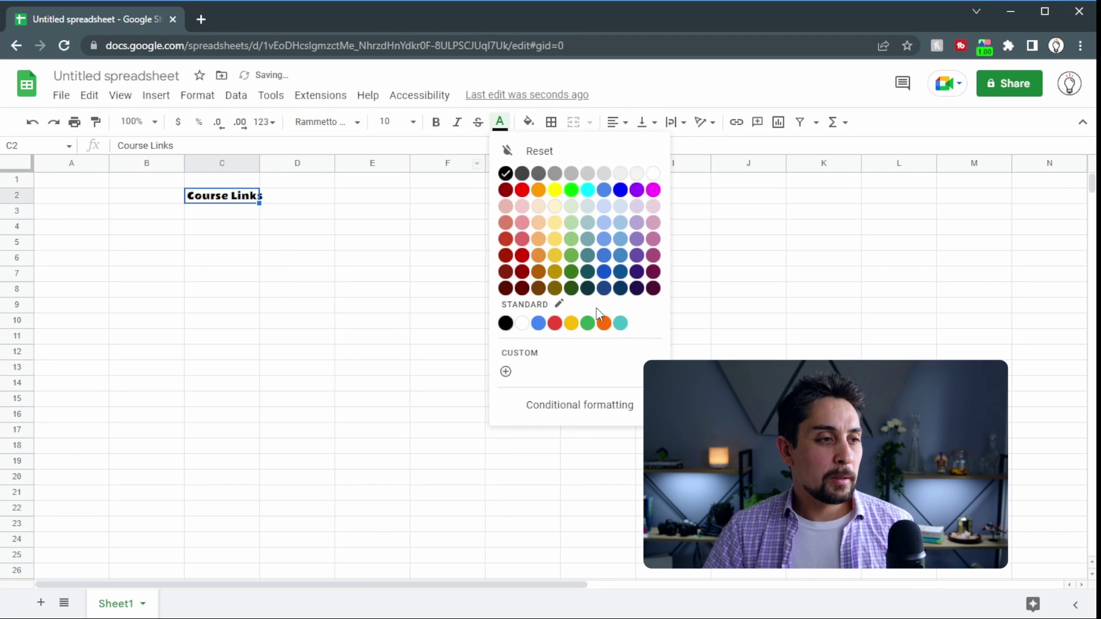
{"action": "left_click", "coordinate": [619, 288]}
{"action": "left_click", "coordinate": [413, 123]}
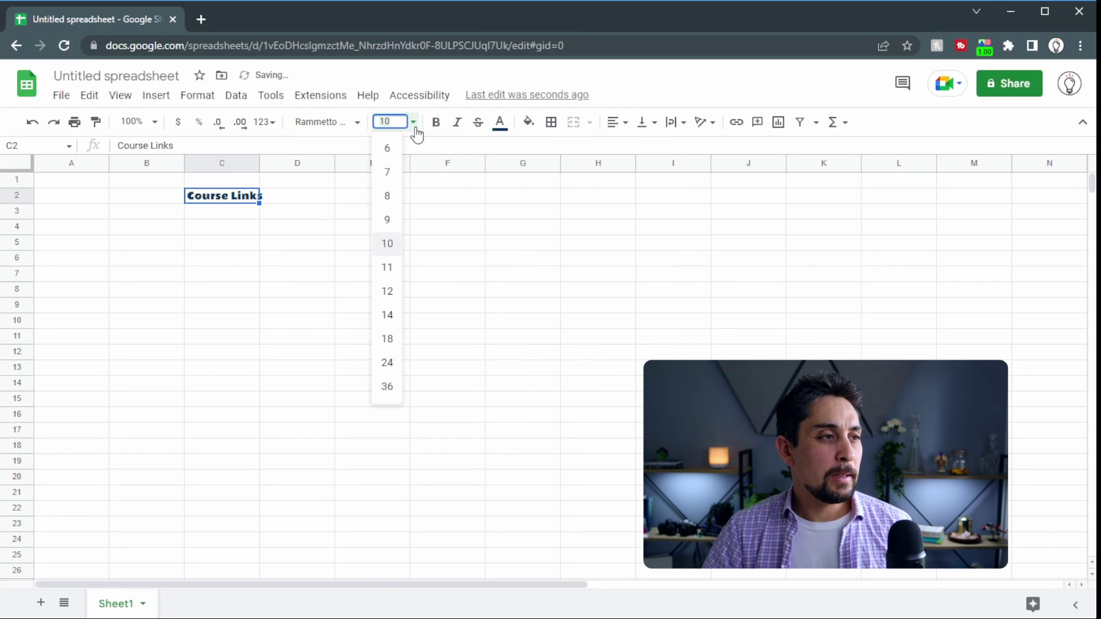
{"action": "left_click", "coordinate": [384, 387]}
Step: Resize columns A and L to 20 pixels wide
{"action": "right_click", "coordinate": [75, 163]}
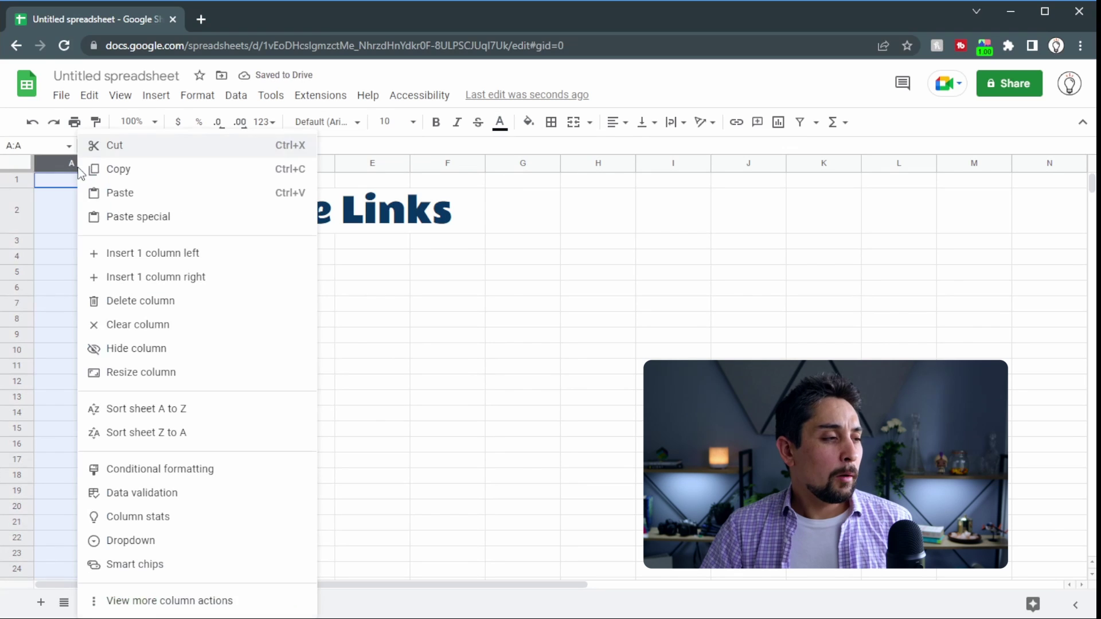
{"action": "left_click", "coordinate": [143, 381]}
{"action": "type", "text": "20"}
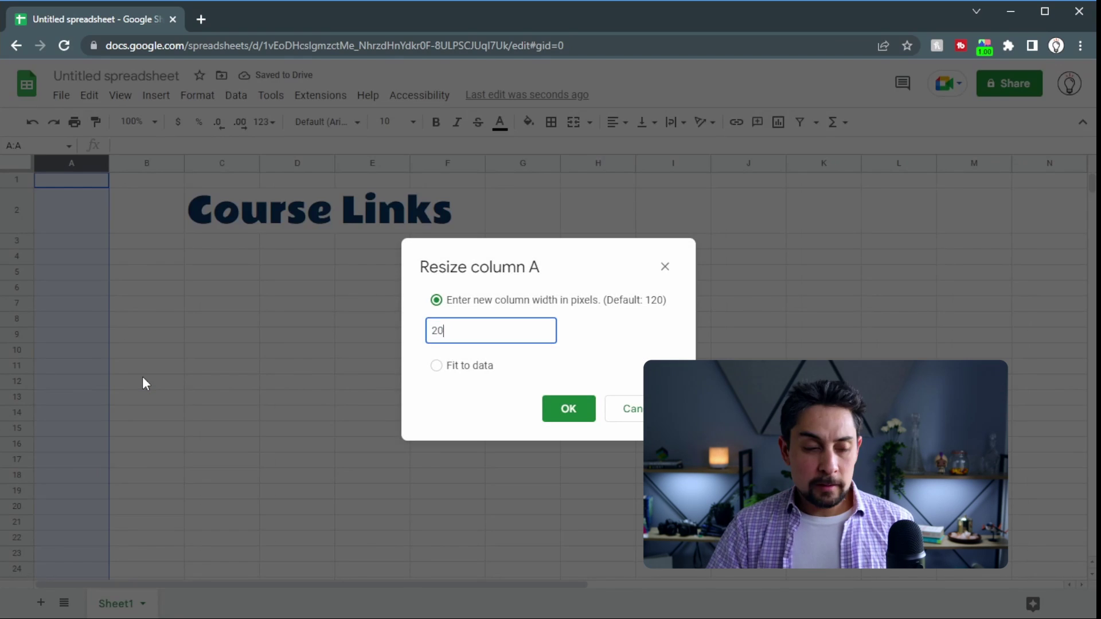
{"action": "key", "text": "Return"}
{"action": "left_click", "coordinate": [134, 303]}
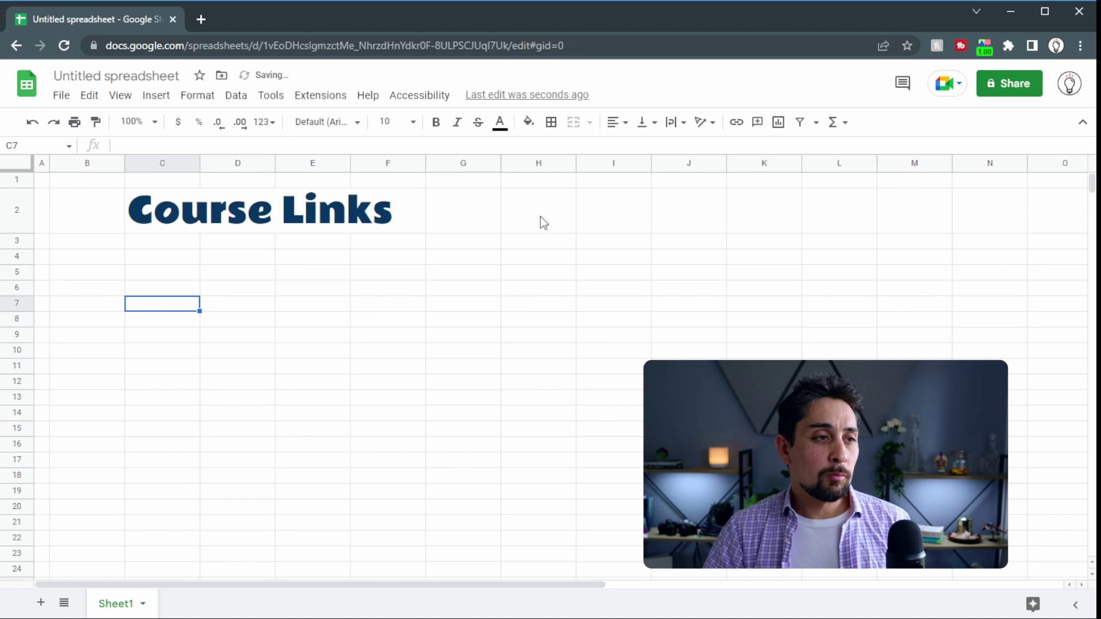
{"action": "right_click", "coordinate": [831, 166]}
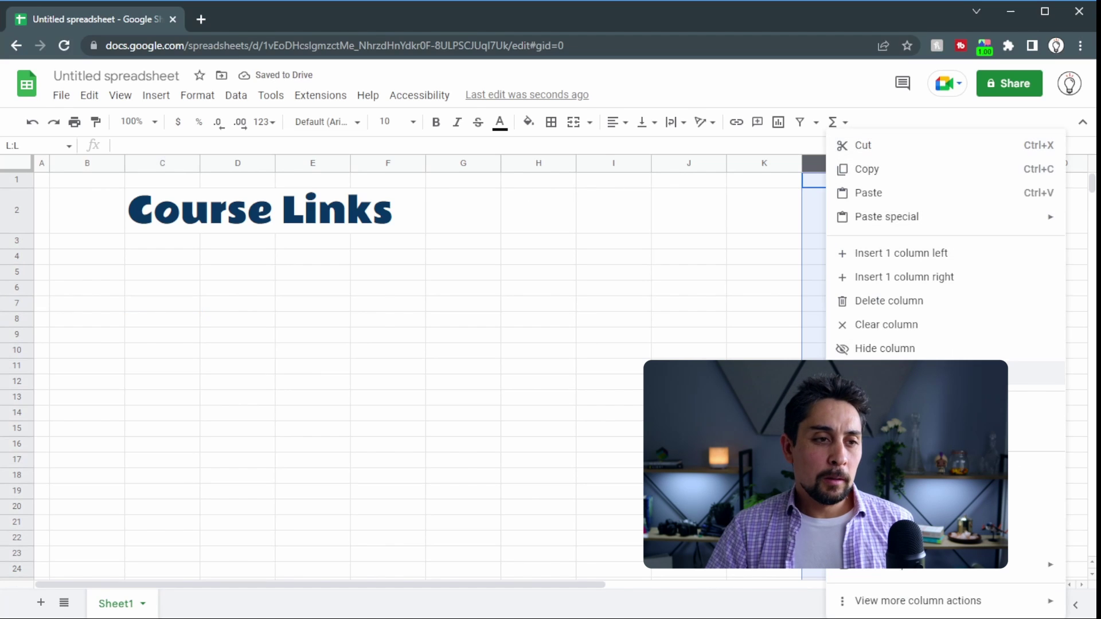
{"action": "left_click", "coordinate": [889, 373]}
{"action": "key", "text": "Return"}
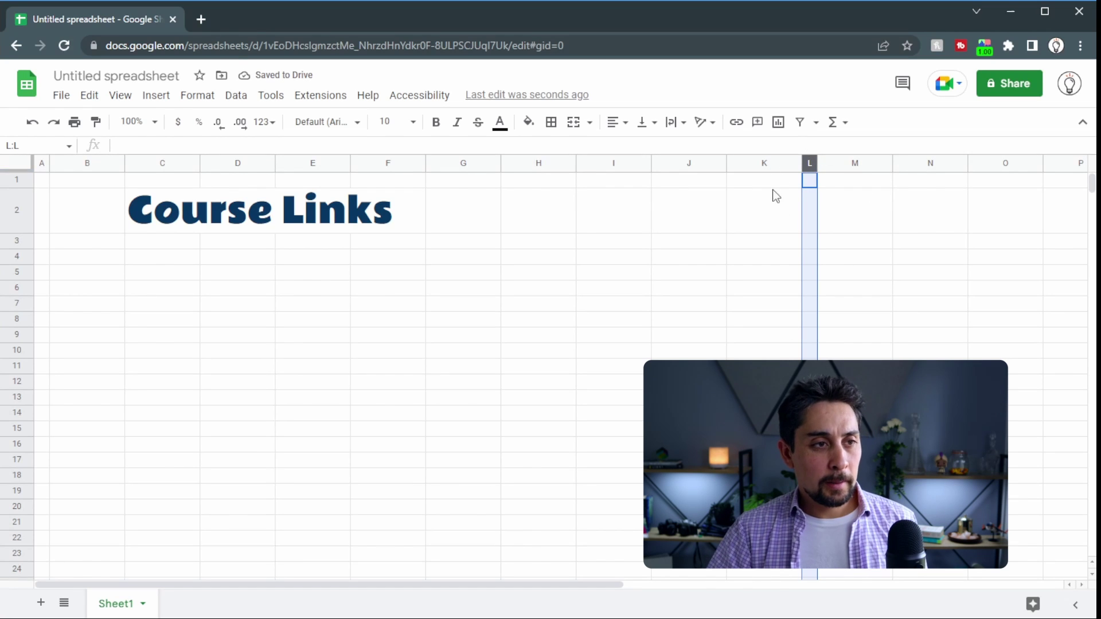
Step: Delete the unused columns M through Z
{"action": "left_click", "coordinate": [852, 165]}
{"action": "key", "text": "ctrl+shift+Right"}
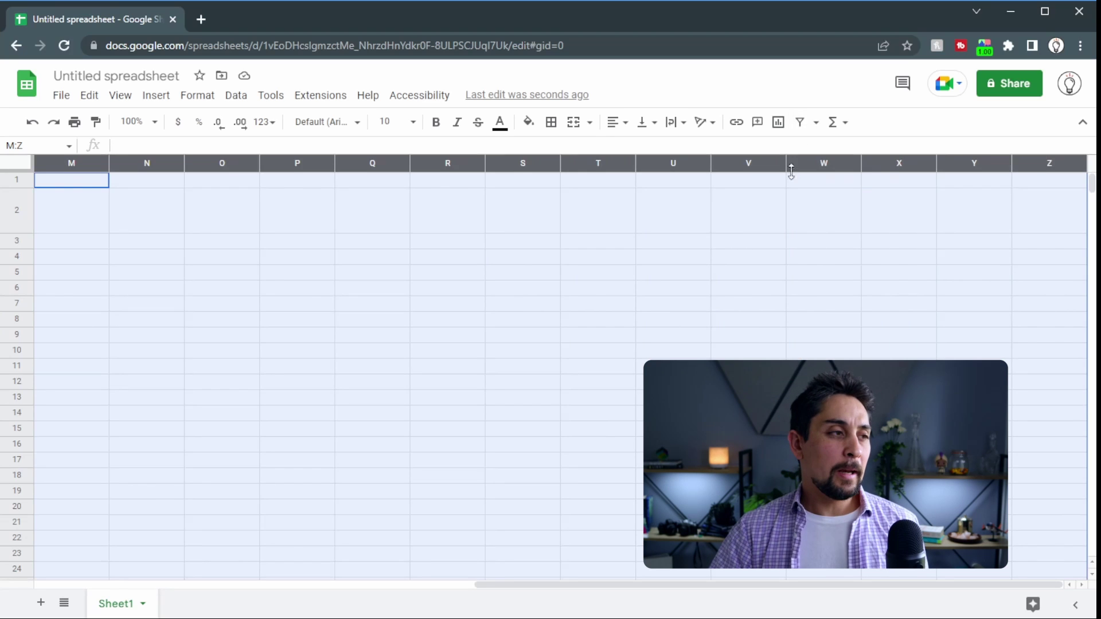
{"action": "left_click", "coordinate": [297, 319]}
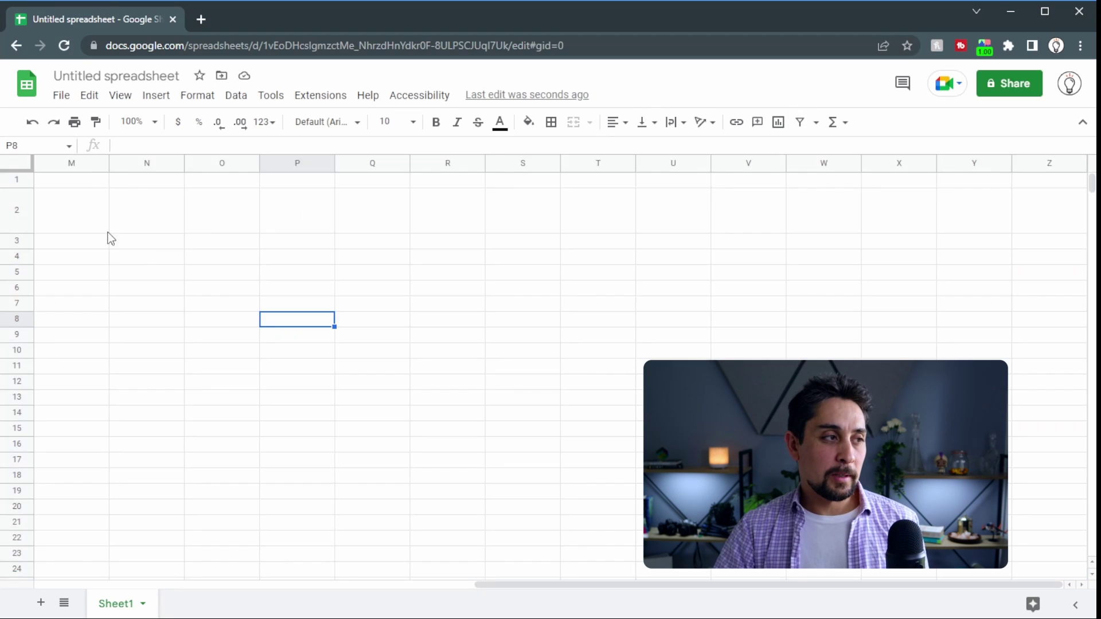
{"action": "left_click", "coordinate": [86, 165]}
{"action": "key", "text": "ctrl+shift+Right"}
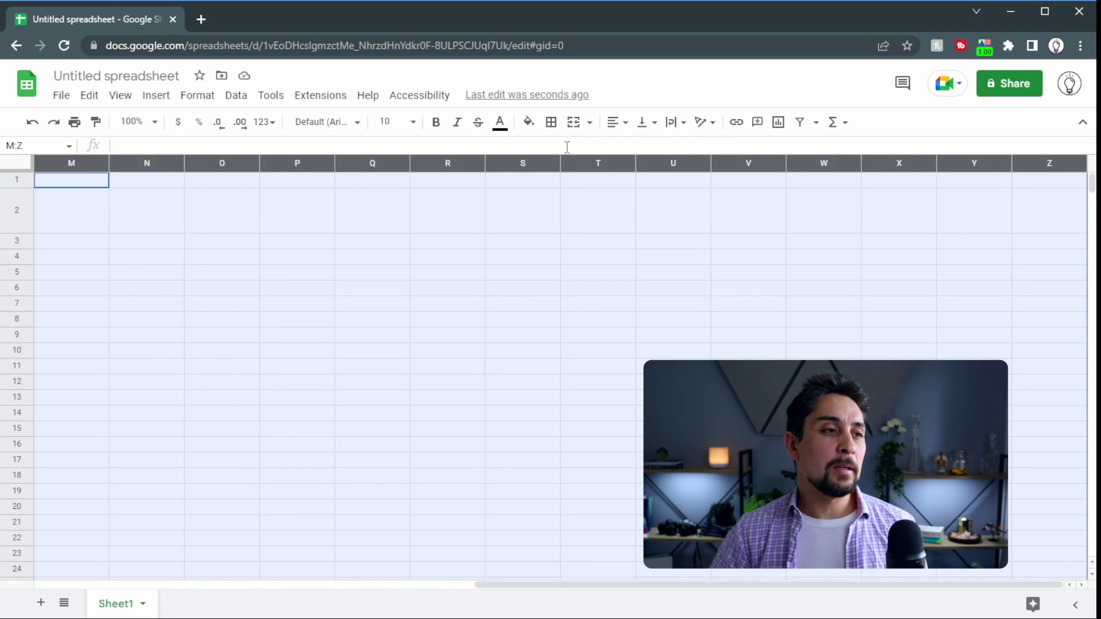
{"action": "right_click", "coordinate": [458, 211]}
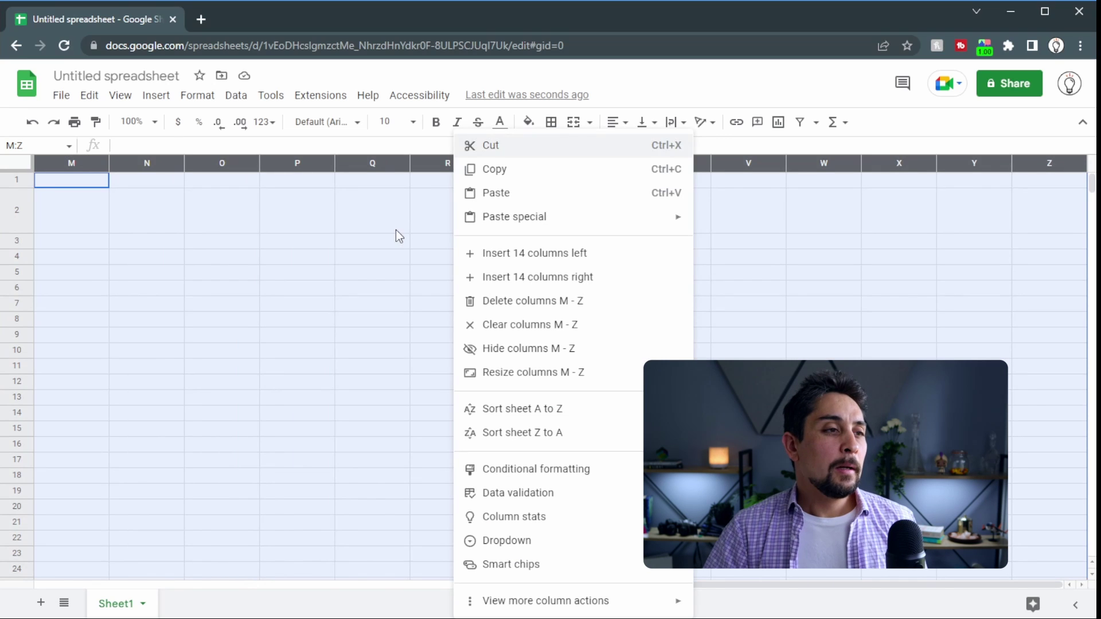
{"action": "left_click", "coordinate": [525, 301]}
{"action": "left_click", "coordinate": [599, 365]}
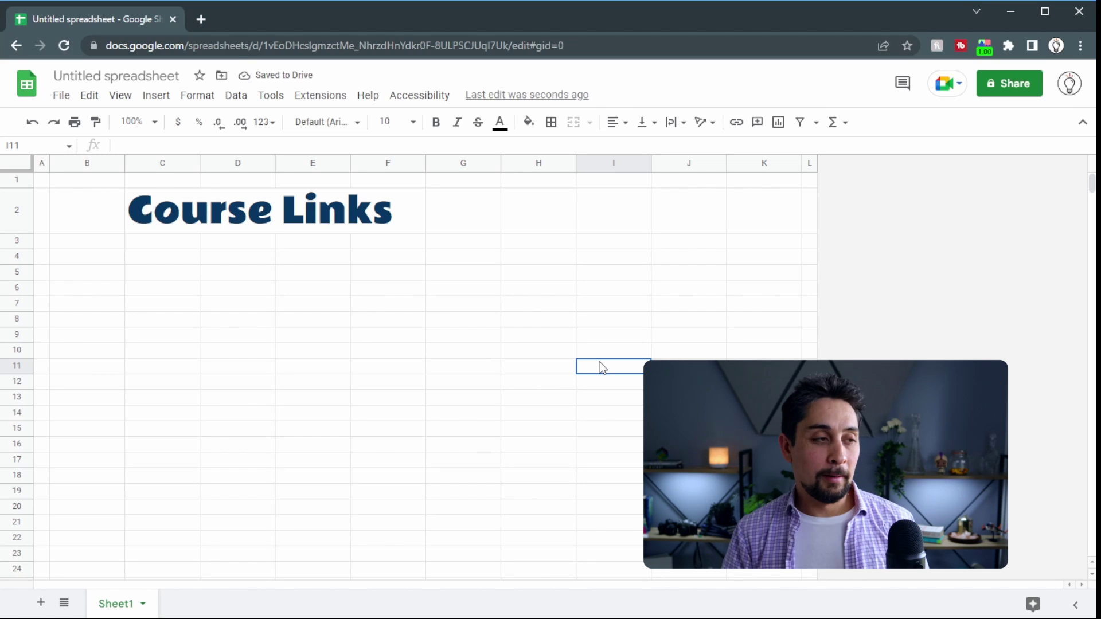
Step: Freeze the top three rows from the View menu and scroll to check
{"action": "left_click", "coordinate": [235, 258]}
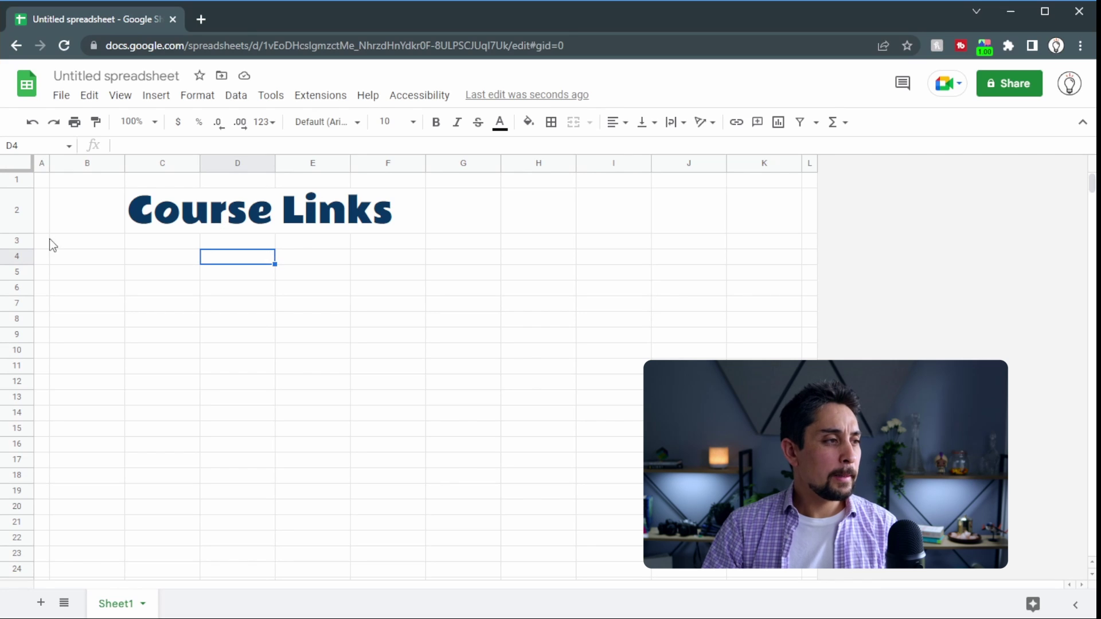
{"action": "left_click", "coordinate": [77, 251]}
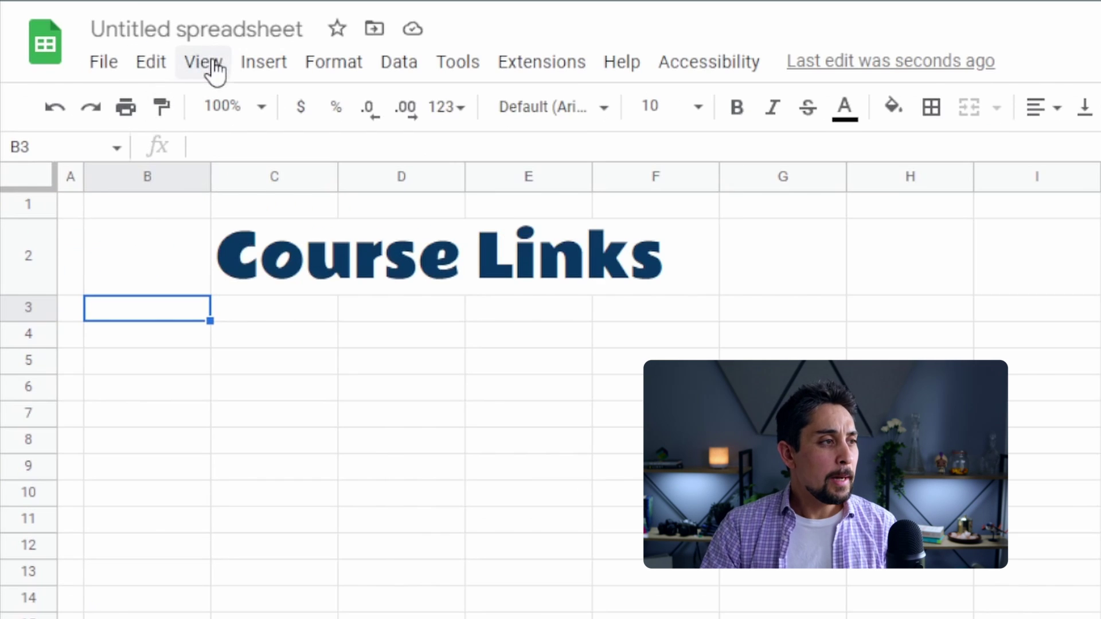
{"action": "left_click", "coordinate": [123, 96]}
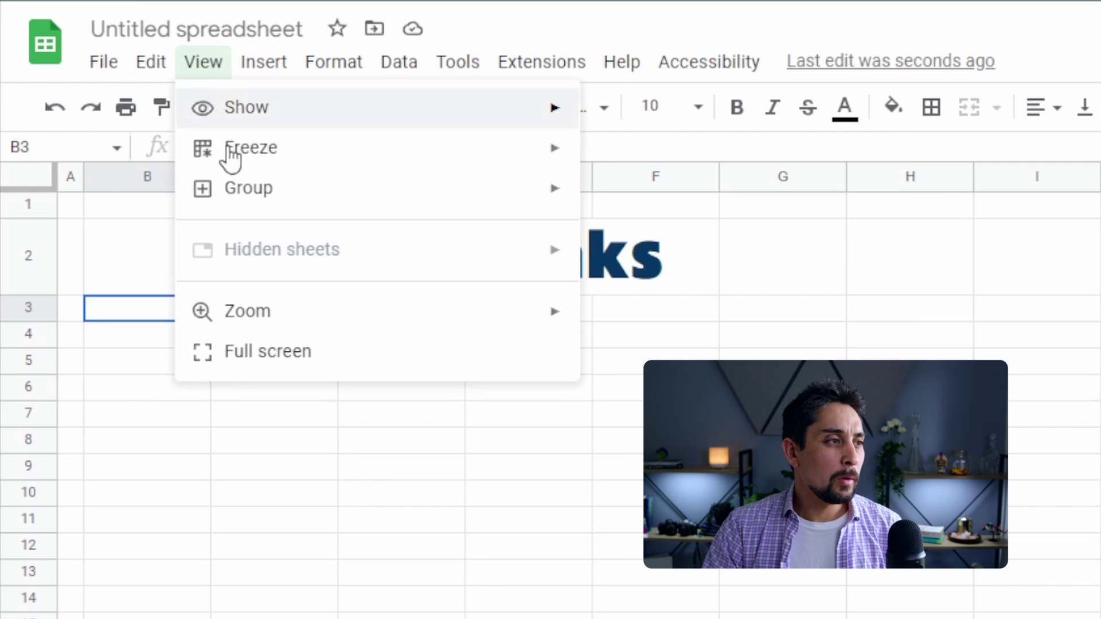
{"action": "mouse_move", "coordinate": [228, 162]}
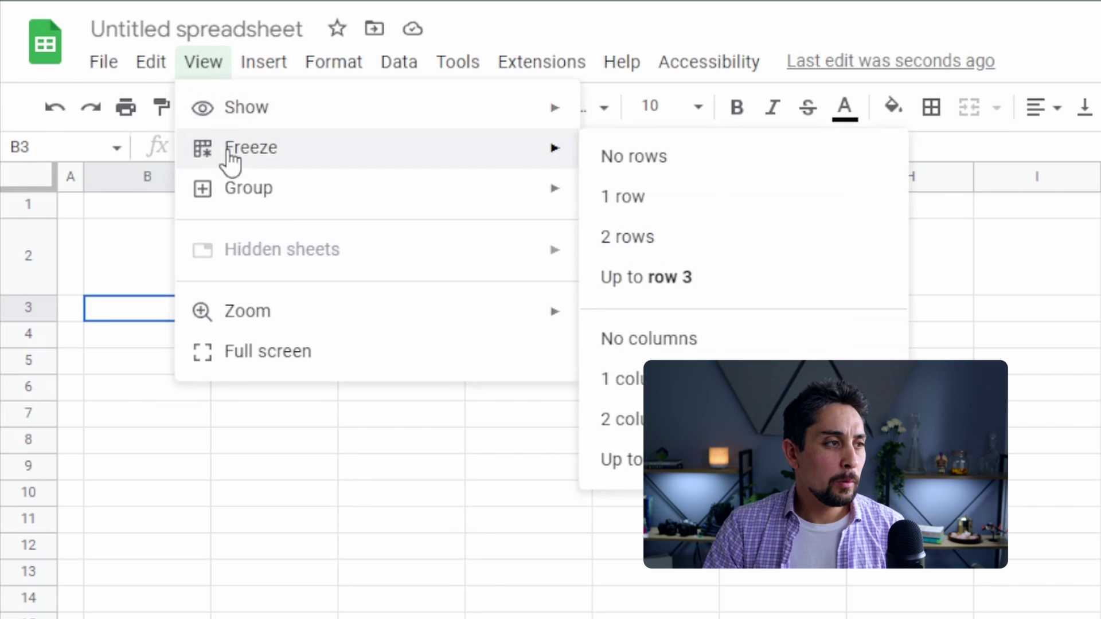
{"action": "left_click", "coordinate": [723, 284]}
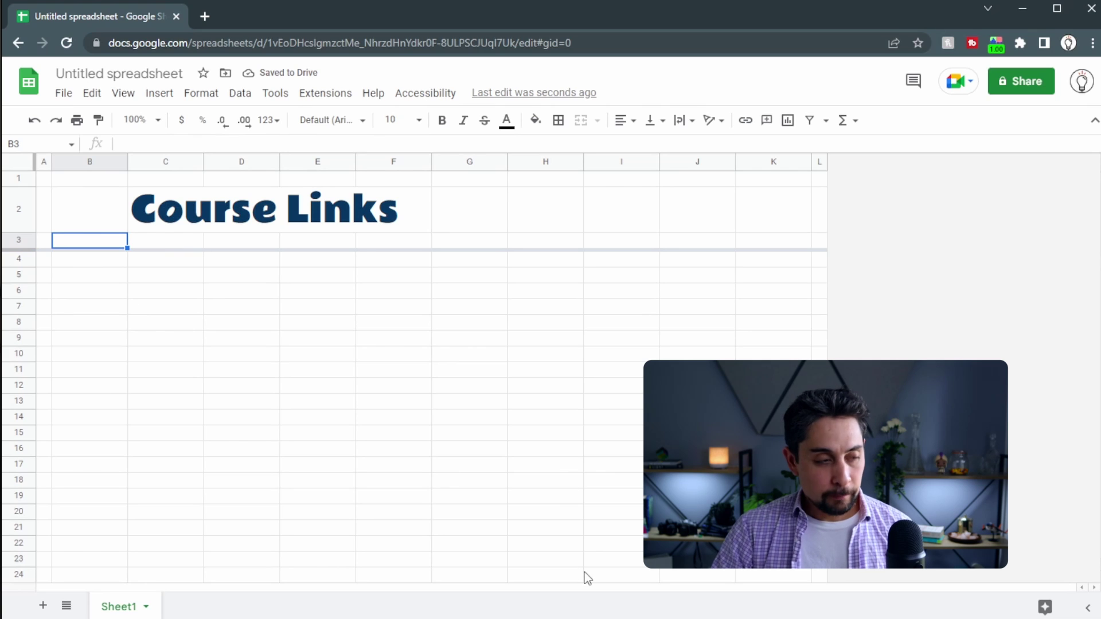
{"action": "left_click", "coordinate": [274, 431]}
{"action": "scroll", "coordinate": [282, 425], "scroll_direction": "down", "scroll_amount": 3}
{"action": "scroll", "coordinate": [282, 425], "scroll_direction": "up", "scroll_amount": 1}
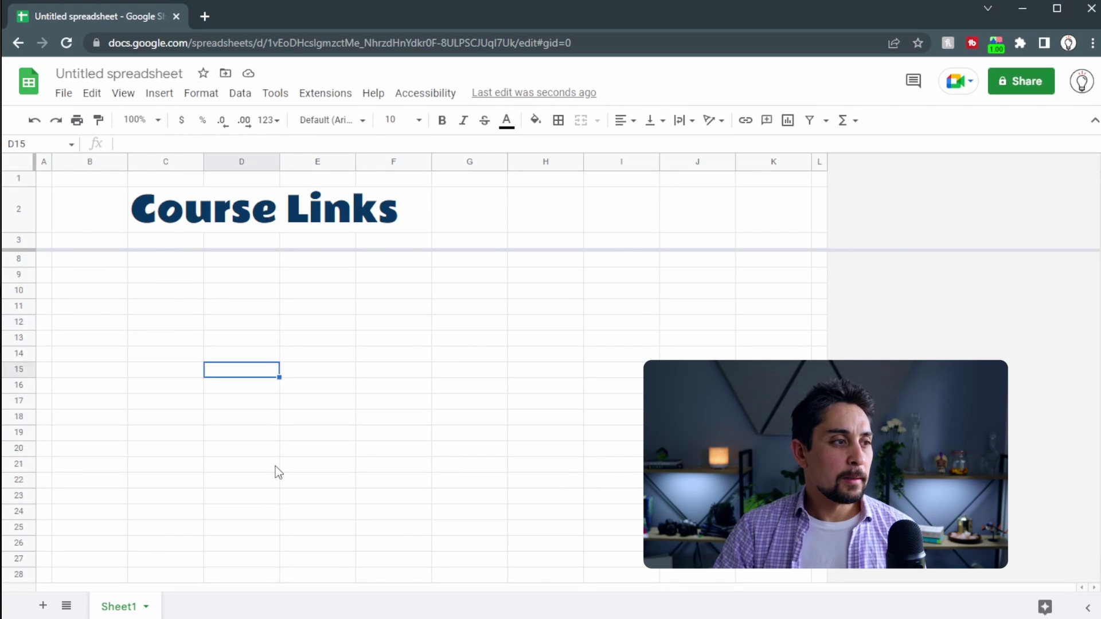
{"action": "scroll", "coordinate": [275, 466], "scroll_direction": "up", "scroll_amount": 2}
Step: Undo that freeze and drag the freeze bar down to below row 3 instead
{"action": "left_click", "coordinate": [363, 358]}
{"action": "key", "text": "ctrl+z"}
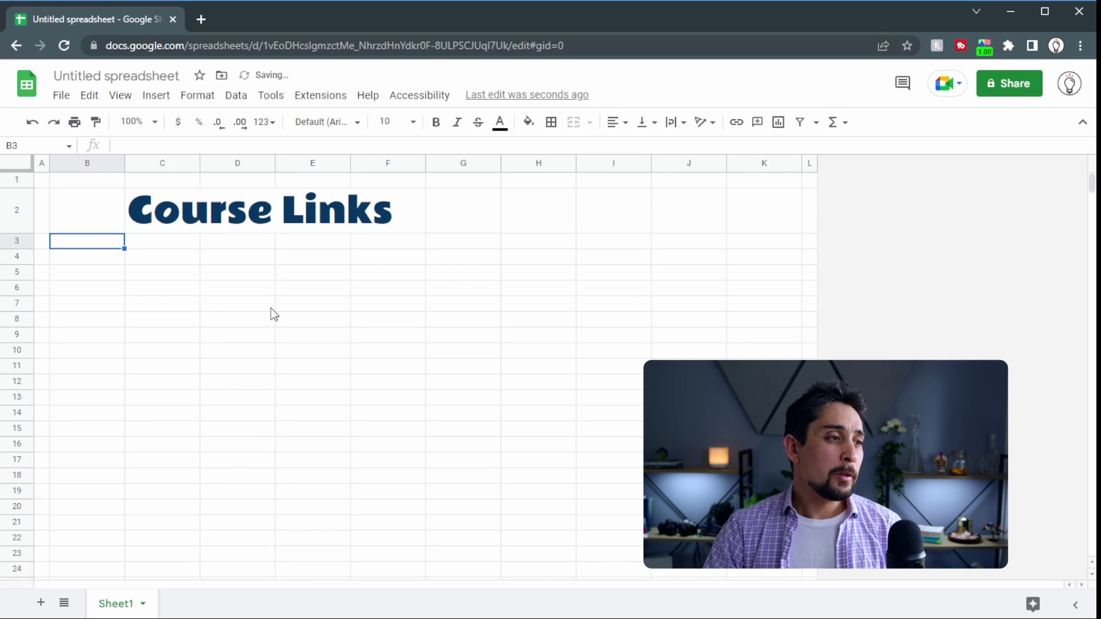
{"action": "left_click", "coordinate": [150, 273]}
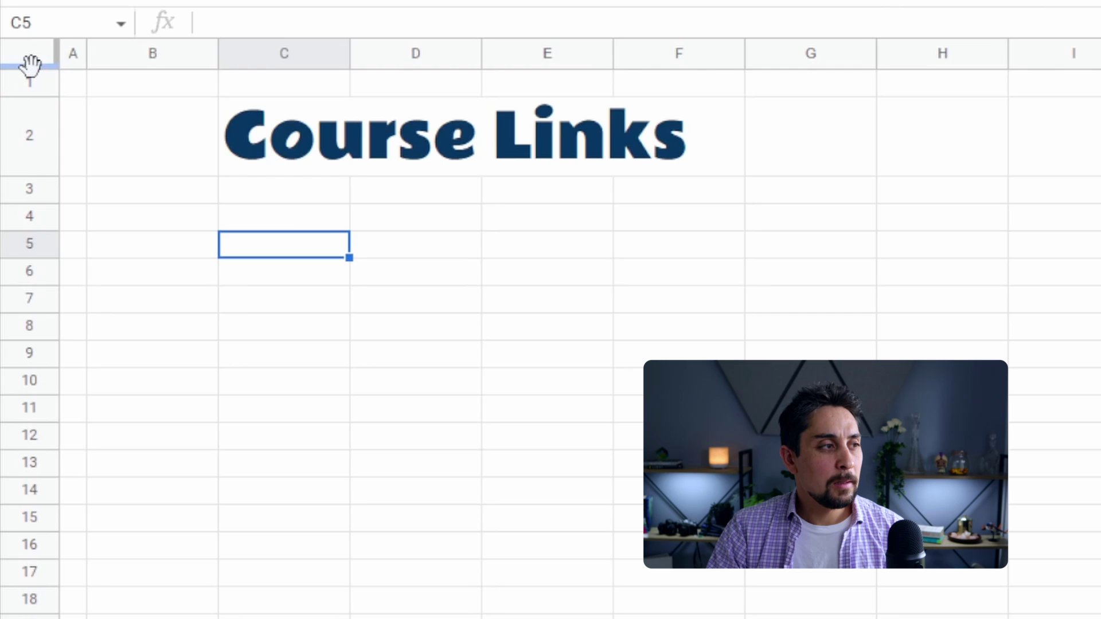
{"action": "left_click_drag", "start_coordinate": [30, 63], "coordinate": [27, 205]}
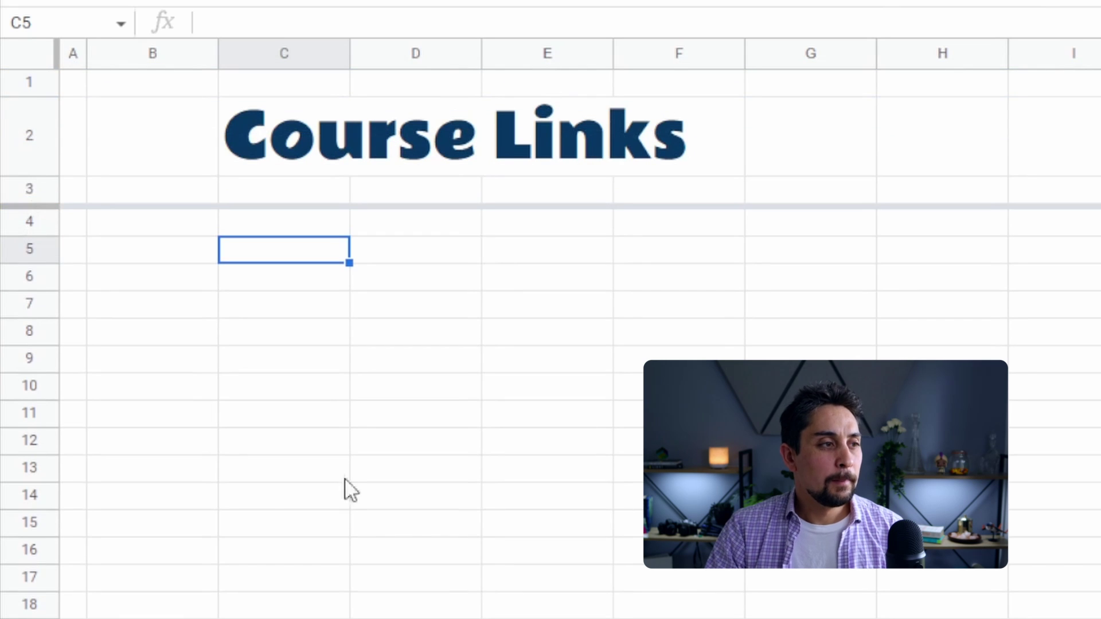
{"action": "scroll", "coordinate": [550, 412], "scroll_direction": "down", "scroll_amount": 2}
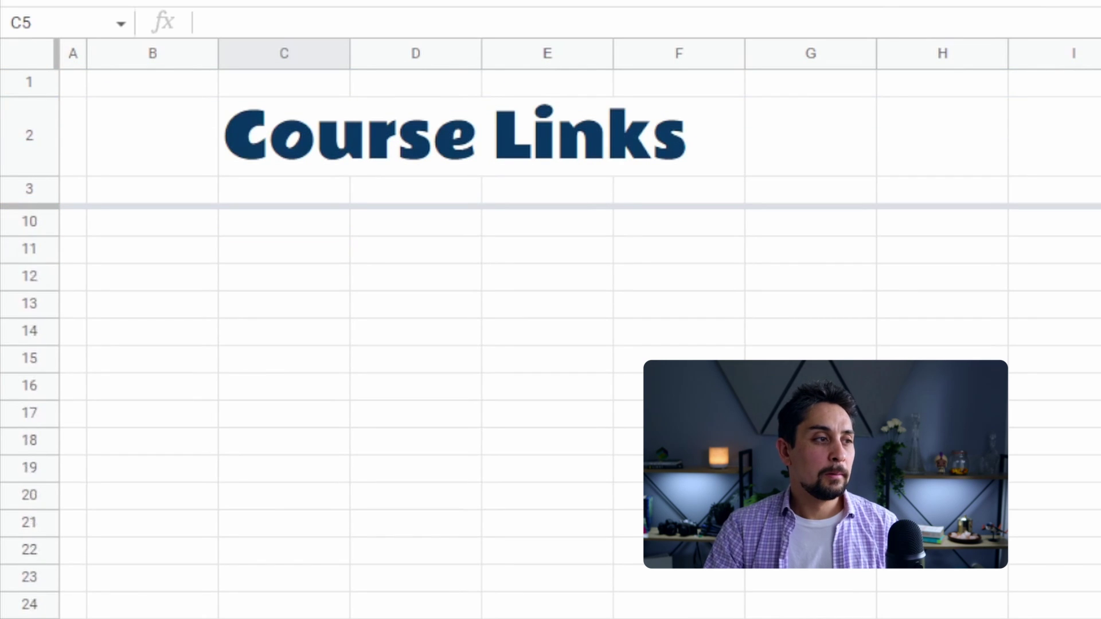
{"action": "scroll", "coordinate": [550, 413], "scroll_direction": "up", "scroll_amount": 2}
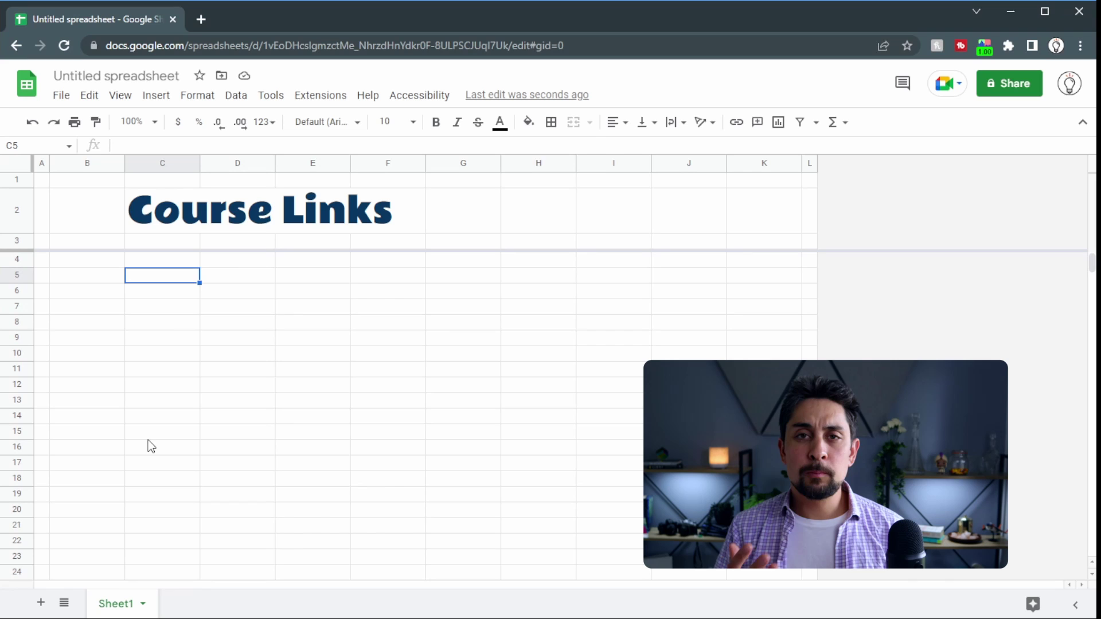
Step: Turn off gridlines from View > Show so the sheet background is plain white
{"action": "left_click", "coordinate": [122, 97]}
{"action": "mouse_move", "coordinate": [138, 120]}
{"action": "left_click", "coordinate": [506, 149]}
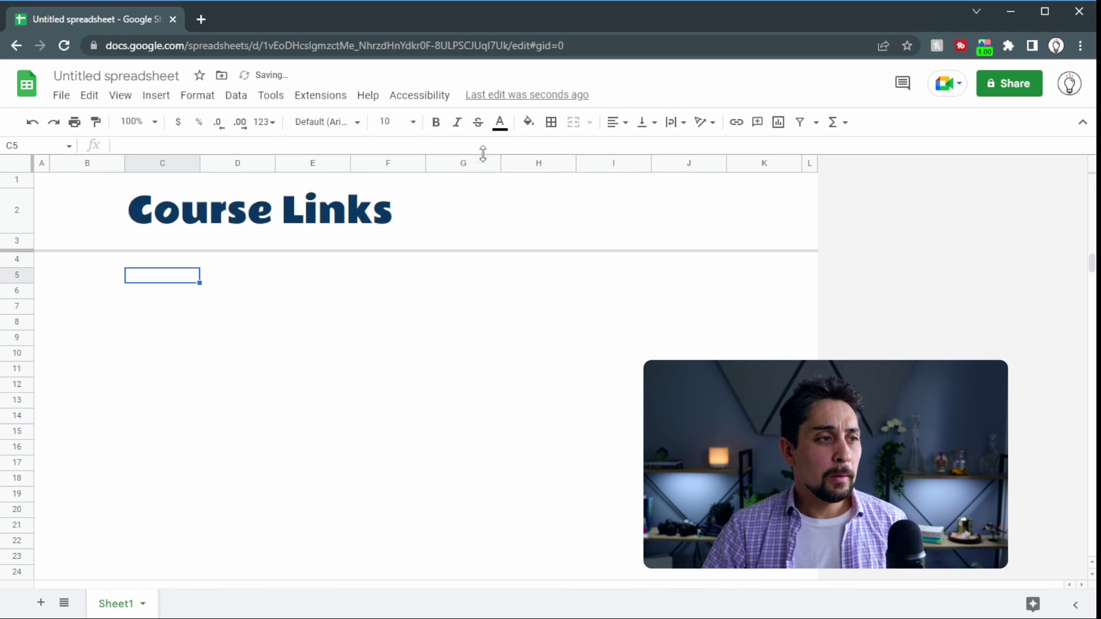
{"action": "left_click", "coordinate": [362, 374]}
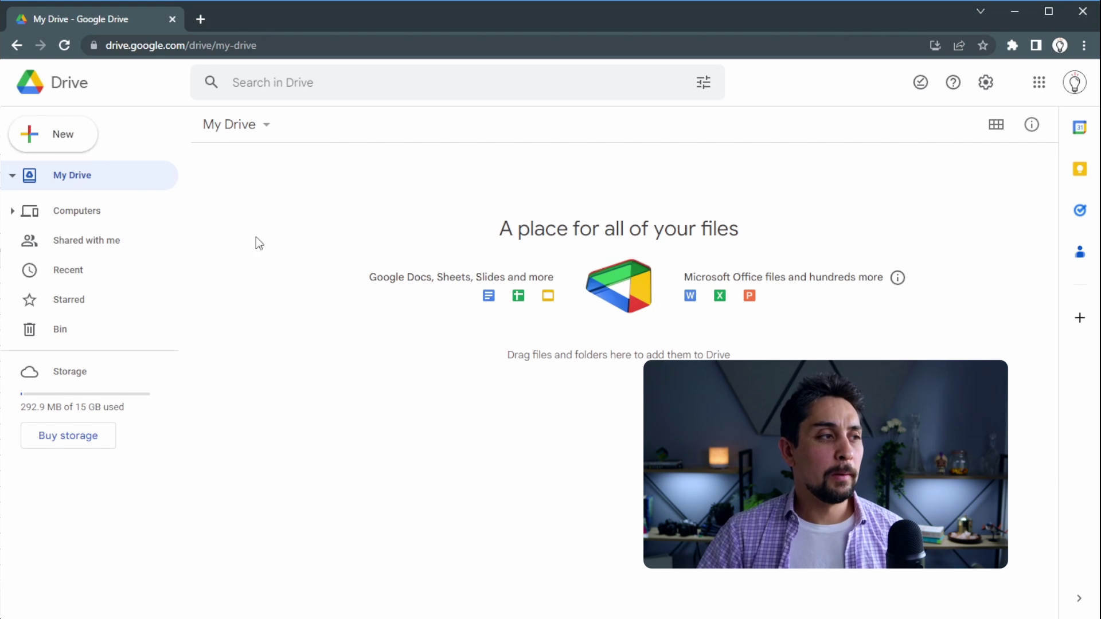
Step: Create a folder named 'Year 9' in My Drive and open it
{"action": "left_click", "coordinate": [44, 144]}
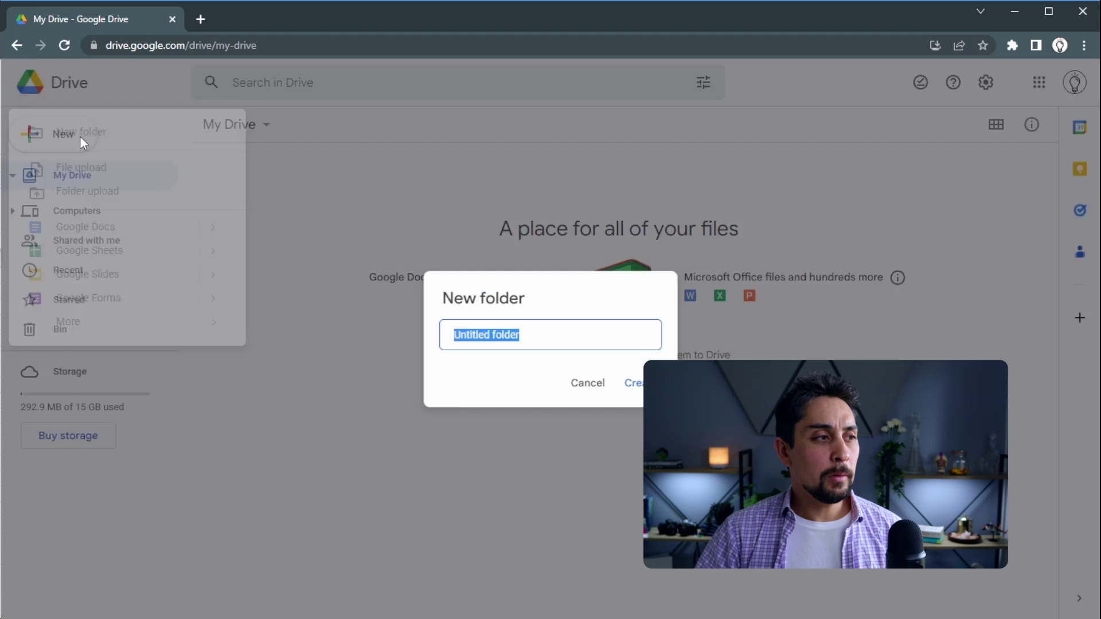
{"action": "type", "text": "Year 9"}
{"action": "key", "text": "Return"}
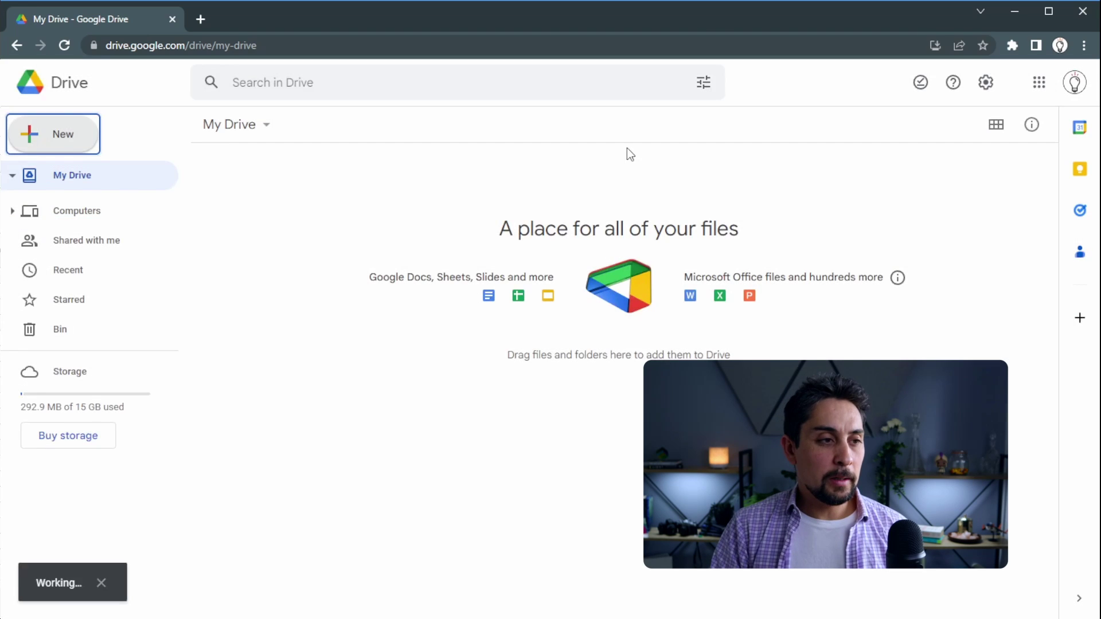
{"action": "double_click", "coordinate": [228, 198]}
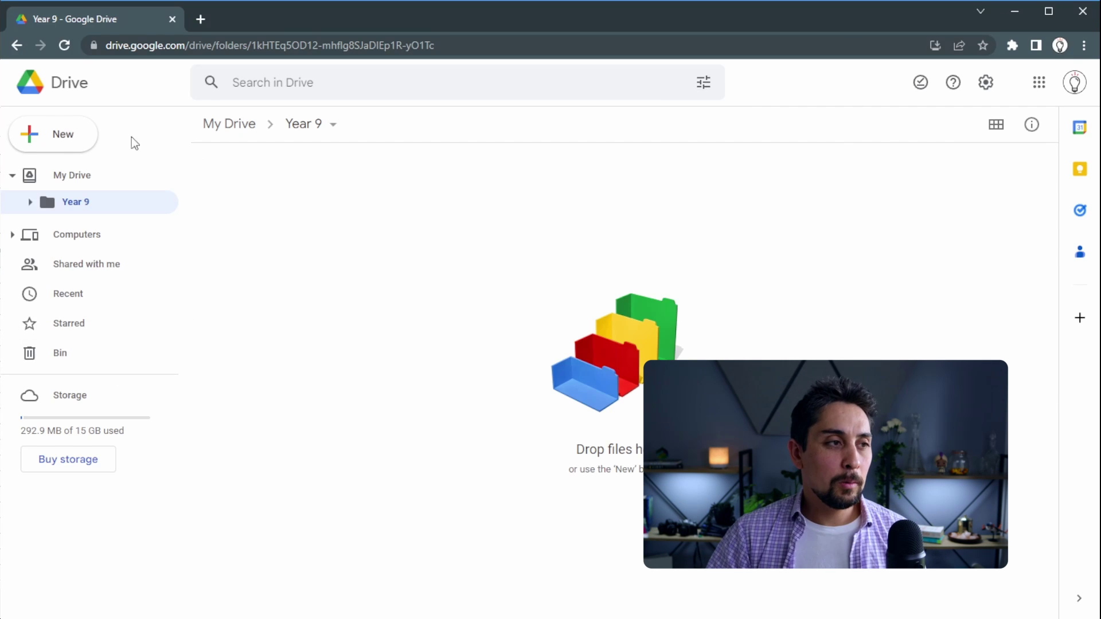
Step: Create subfolders '1. Number' and '2. Algebra' inside the Year 9 folder
{"action": "left_click", "coordinate": [82, 136]}
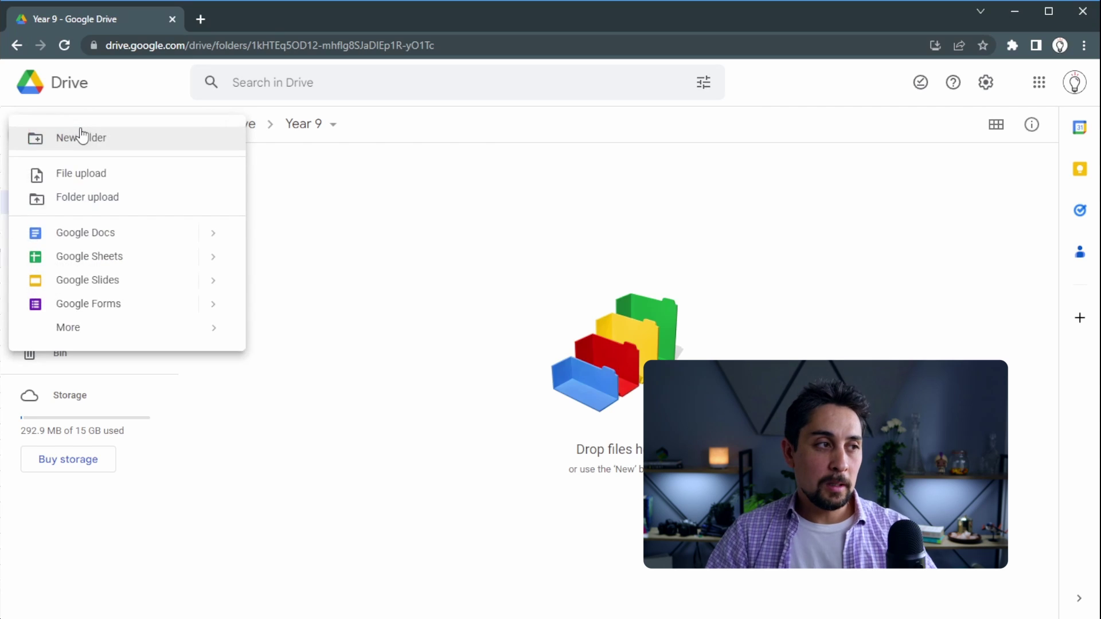
{"action": "left_click", "coordinate": [93, 136]}
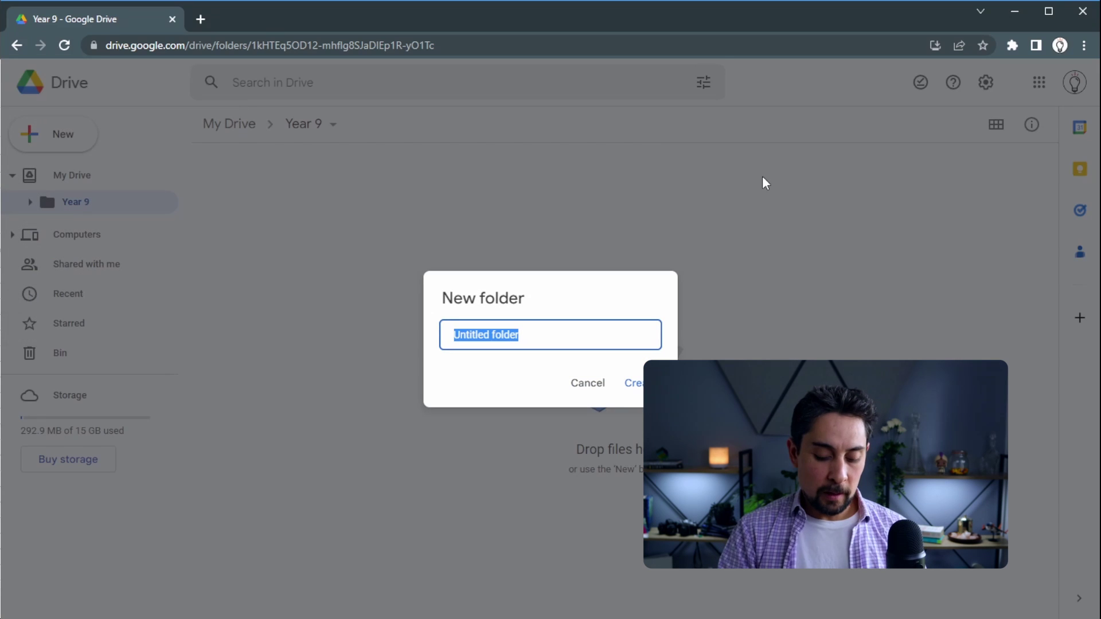
{"action": "type", "text": "Numb"}
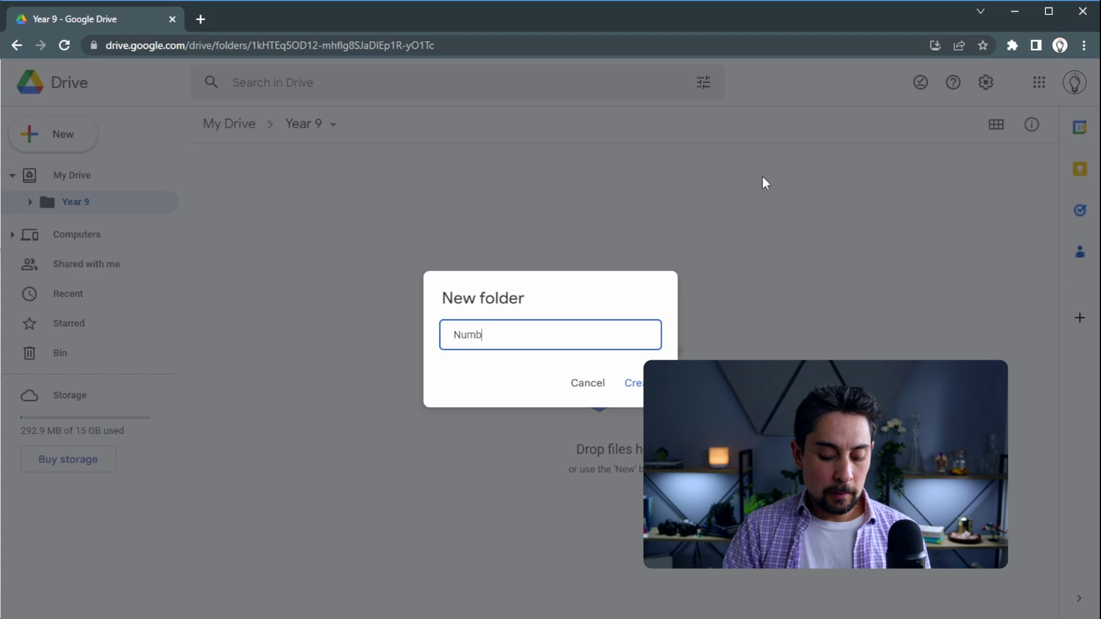
{"action": "type", "text": "1."}
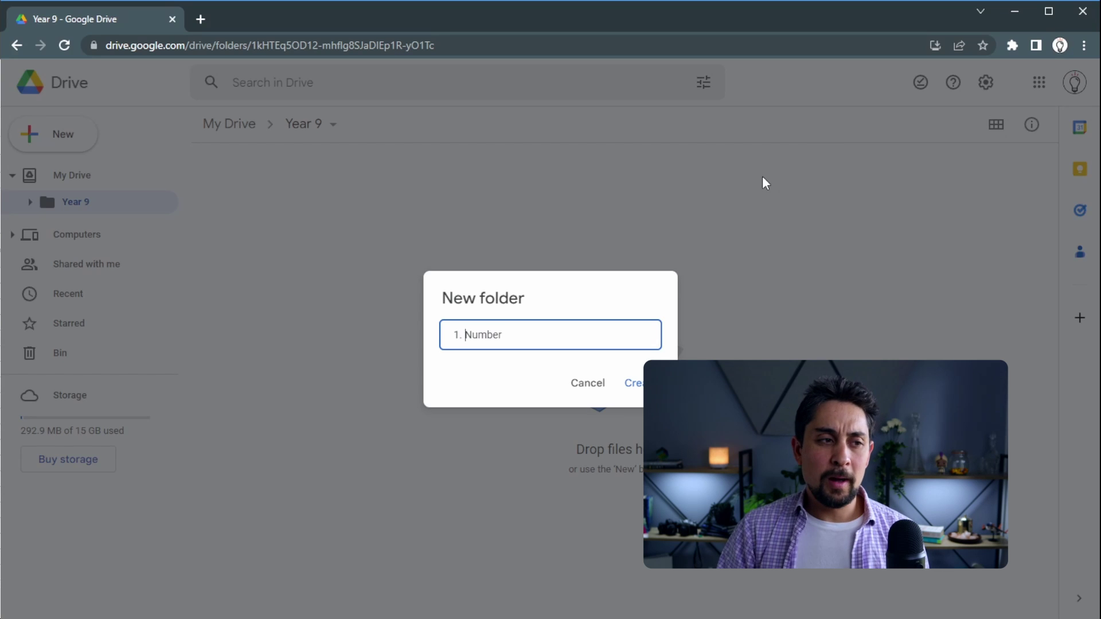
{"action": "key", "text": "Return"}
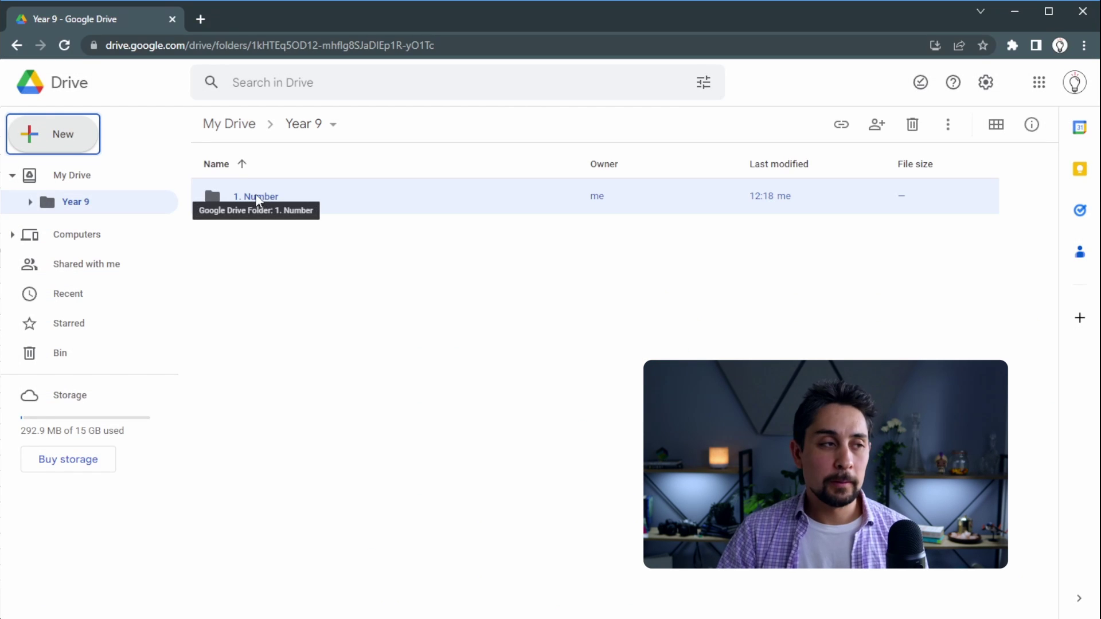
{"action": "left_click", "coordinate": [378, 324]}
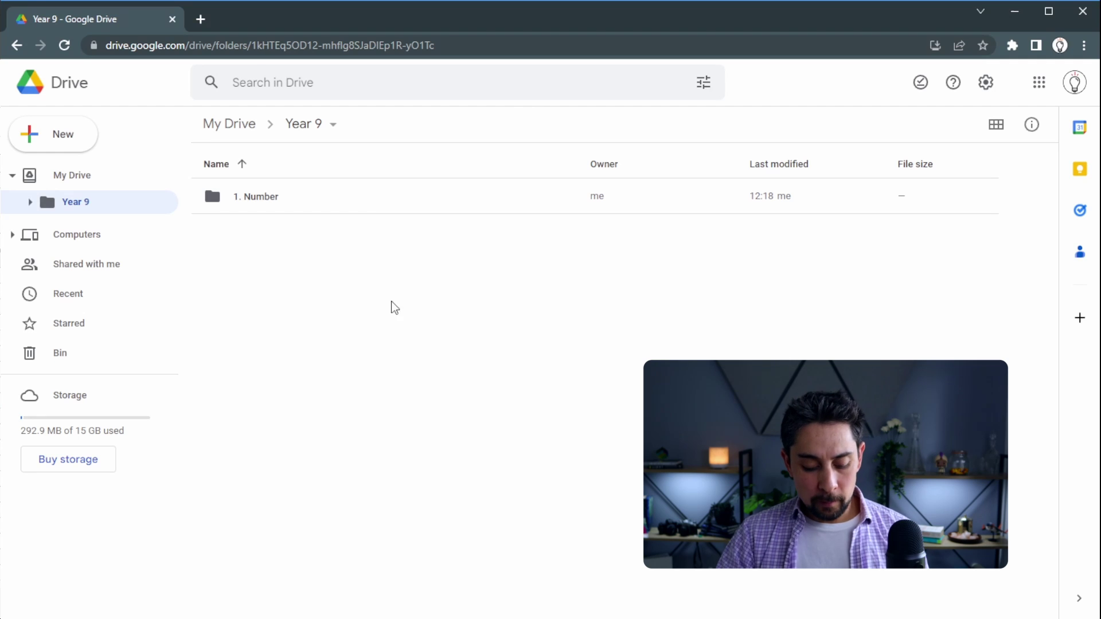
{"action": "key", "text": "c"}
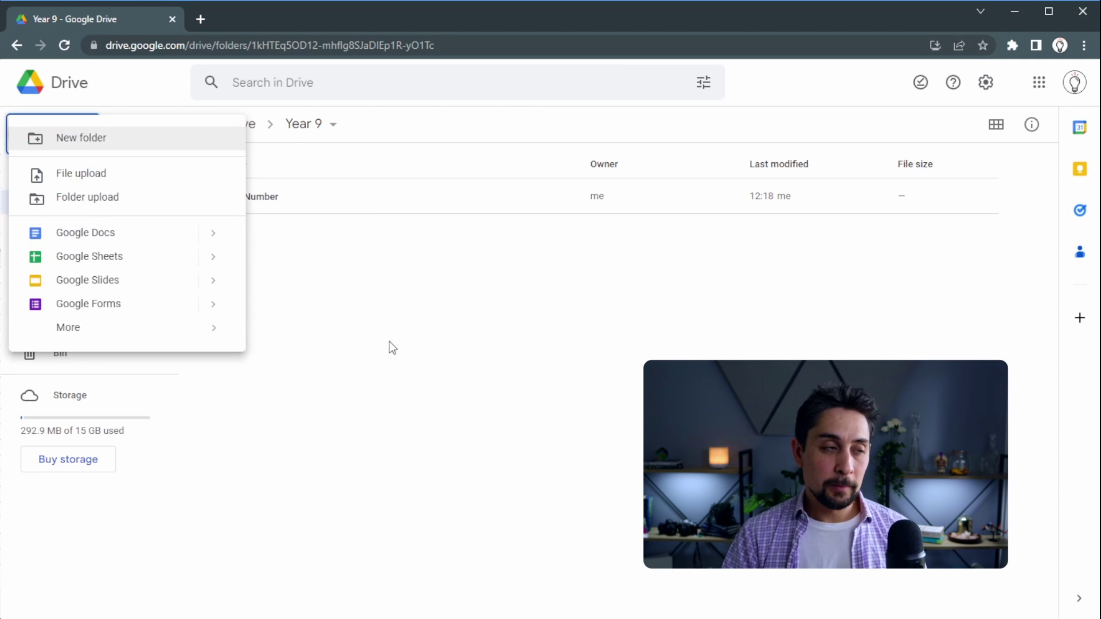
{"action": "key", "text": "Return"}
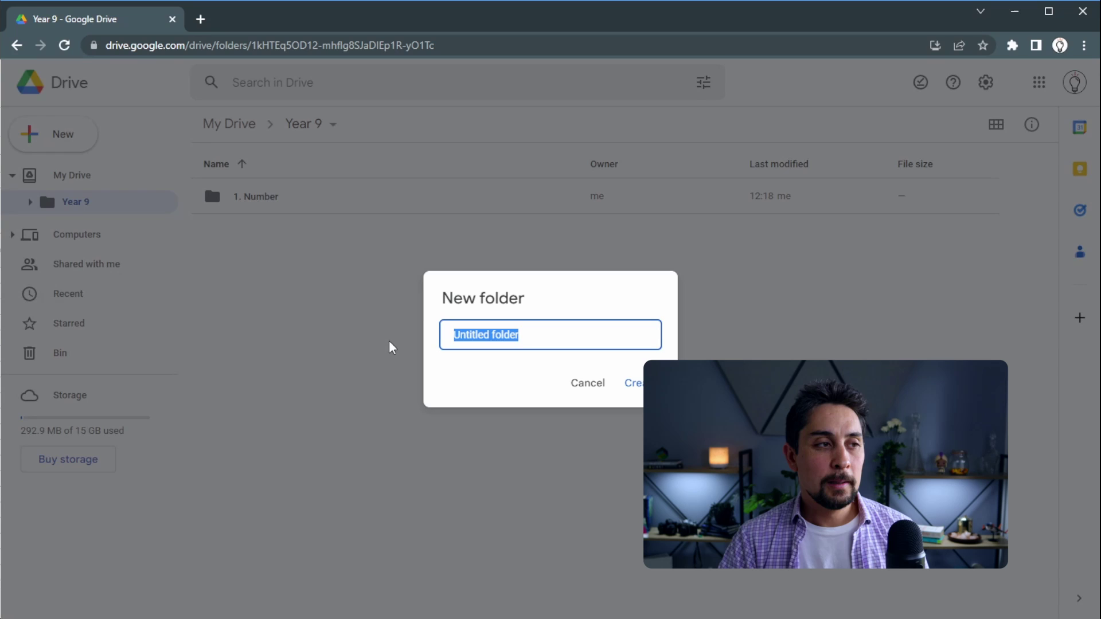
{"action": "type", "text": "2. Algebe"}
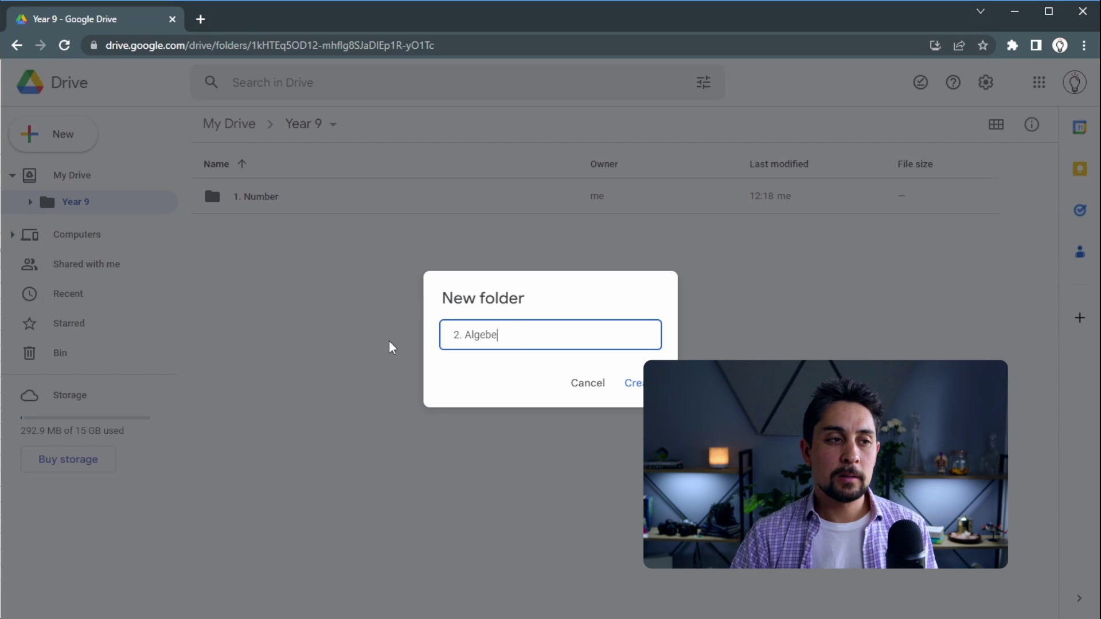
{"action": "type", "text": "ra"}
{"action": "key", "text": "Return"}
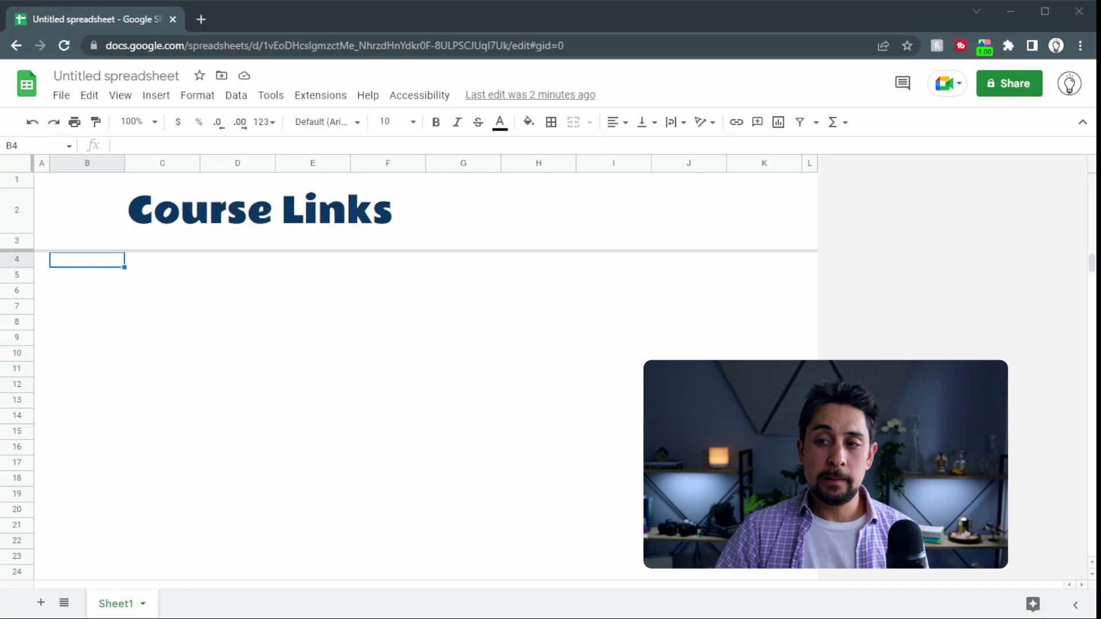
Step: Enter the section label 'Year 9' in cell B4
{"action": "left_click", "coordinate": [86, 274]}
{"action": "left_click", "coordinate": [94, 260]}
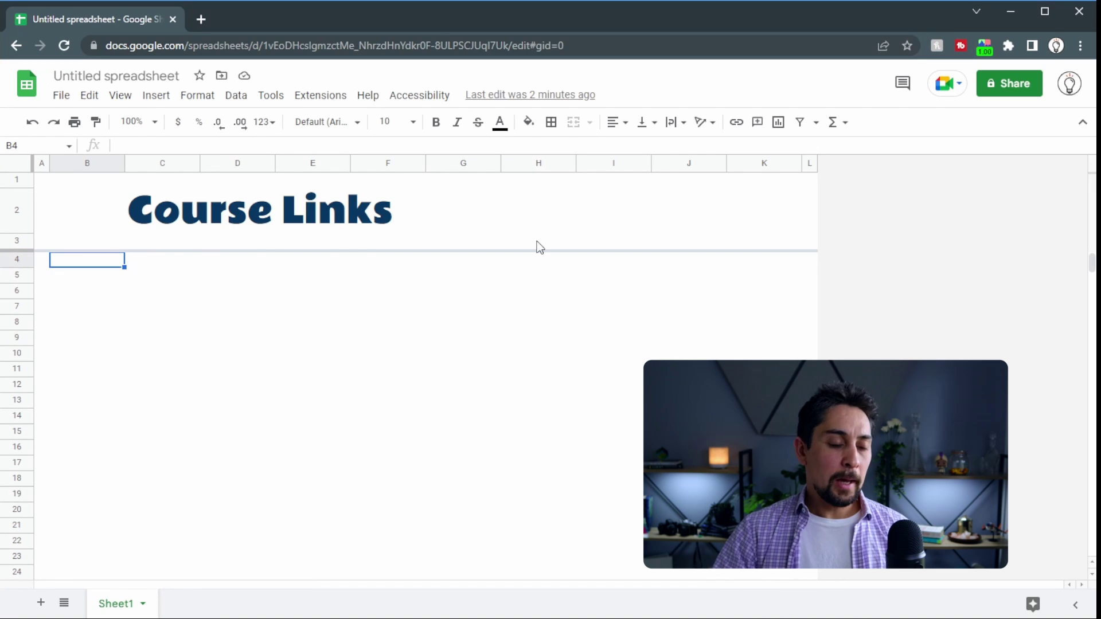
{"action": "type", "text": "Year 9"}
{"action": "key", "text": "Return"}
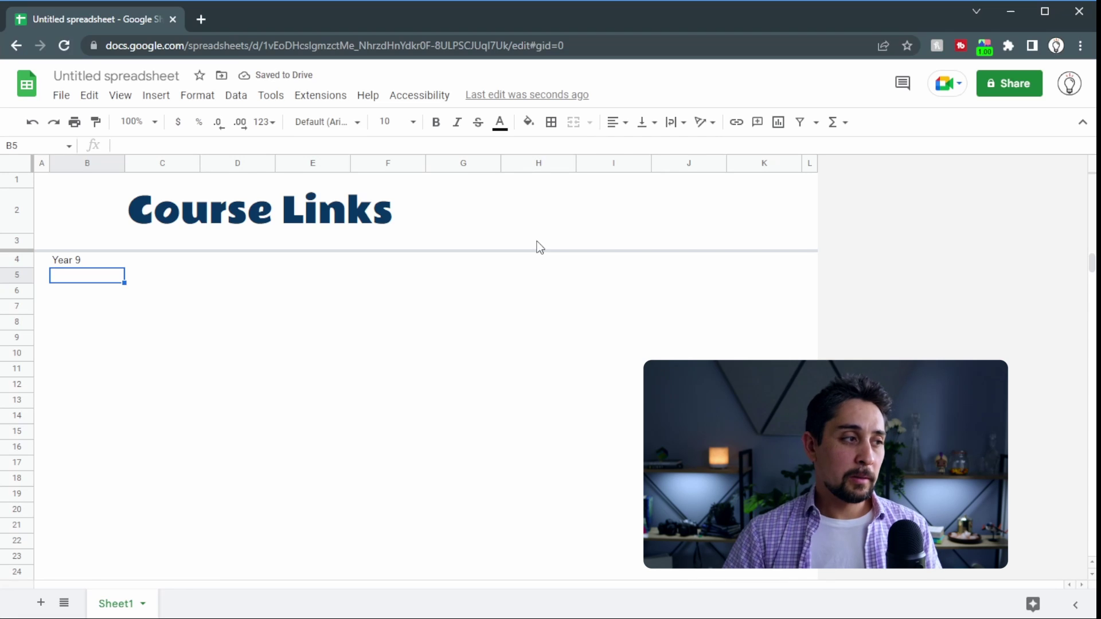
Step: Give row 5 from B to K a dark blue fill with white text
{"action": "left_click", "coordinate": [753, 277], "text": "shift"}
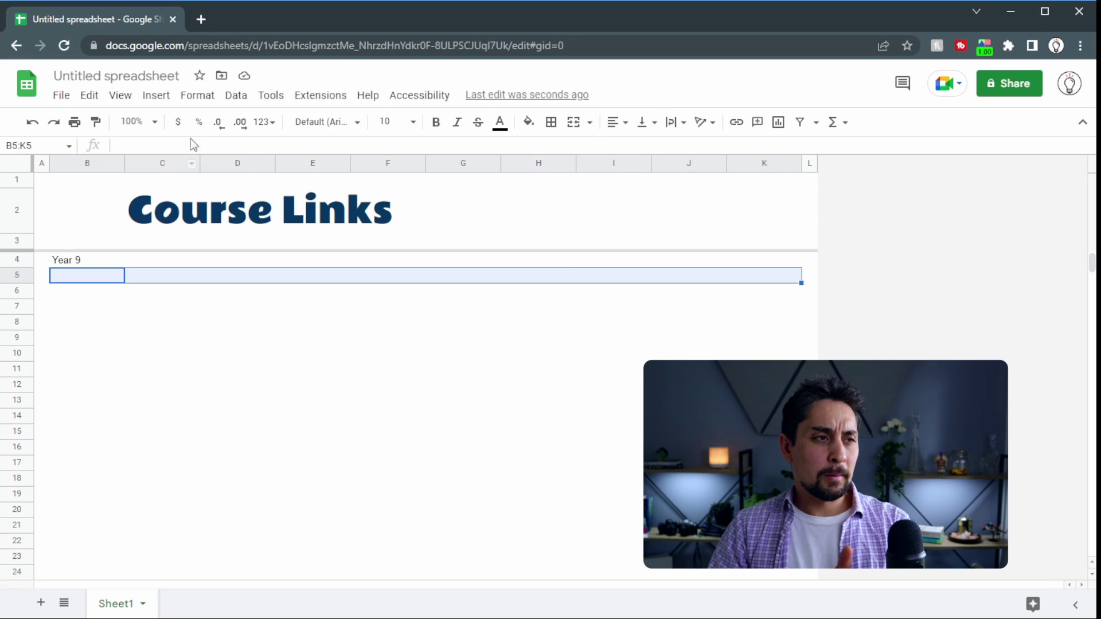
{"action": "left_click", "coordinate": [528, 122]}
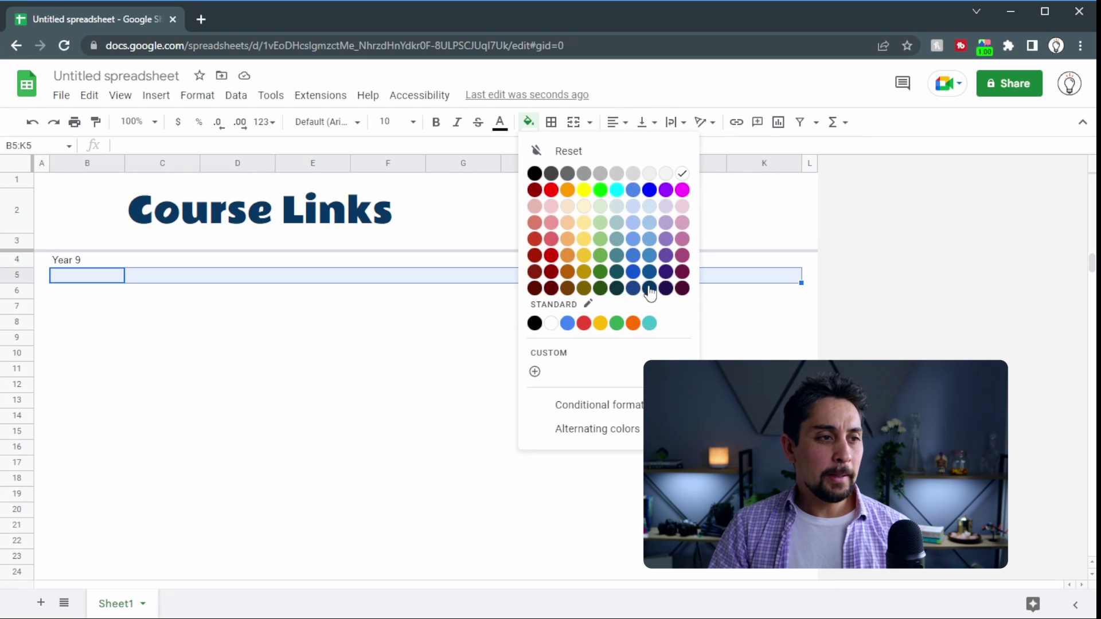
{"action": "left_click", "coordinate": [649, 288]}
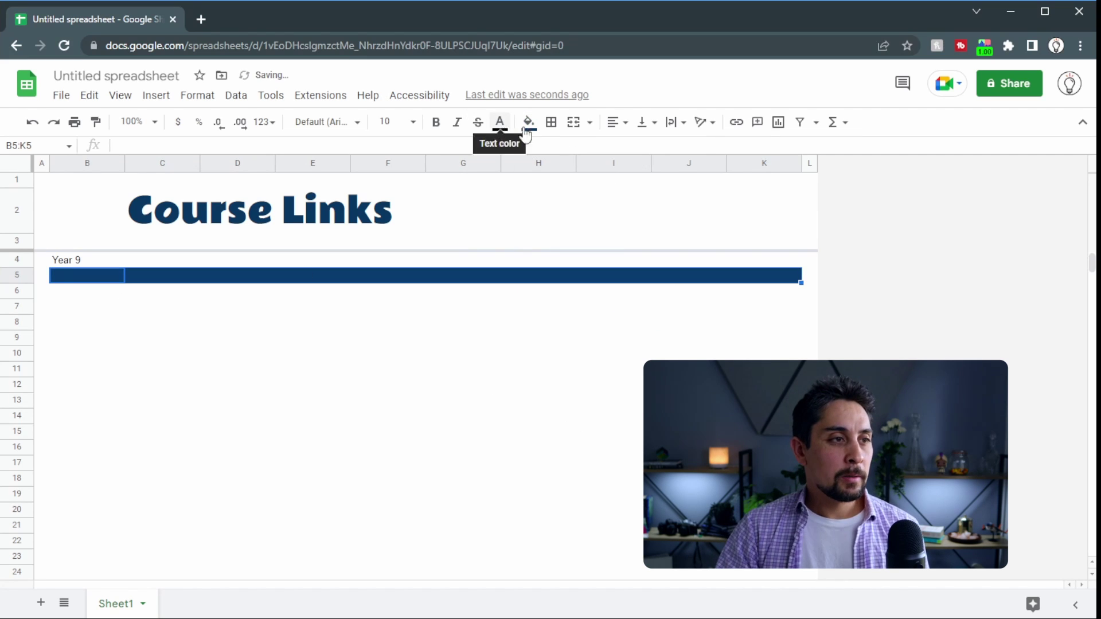
{"action": "left_click", "coordinate": [500, 122]}
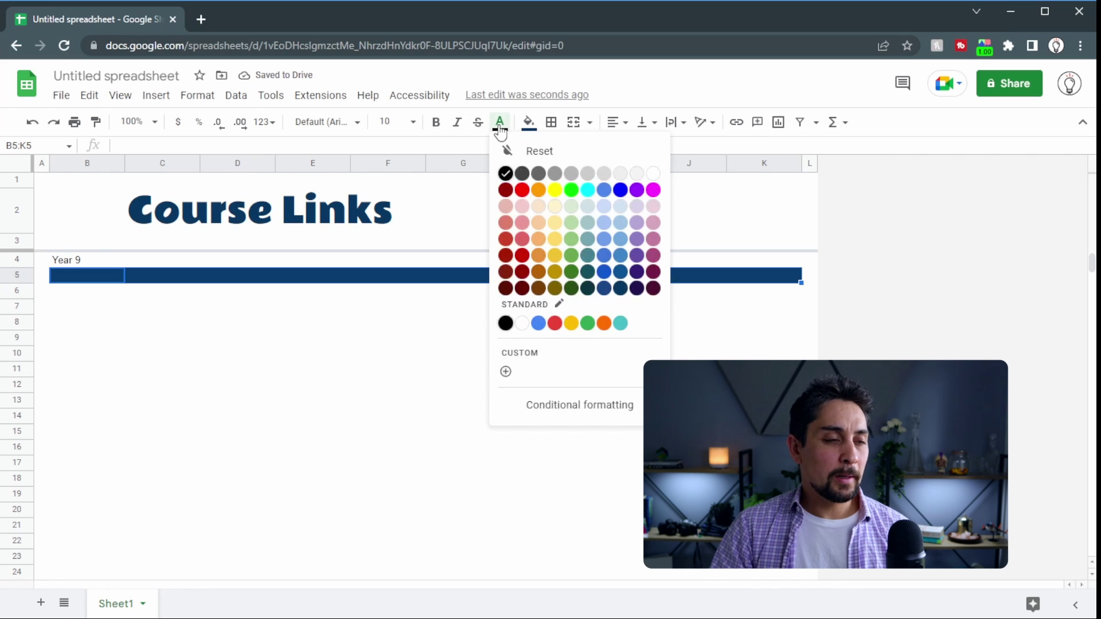
{"action": "left_click", "coordinate": [657, 177]}
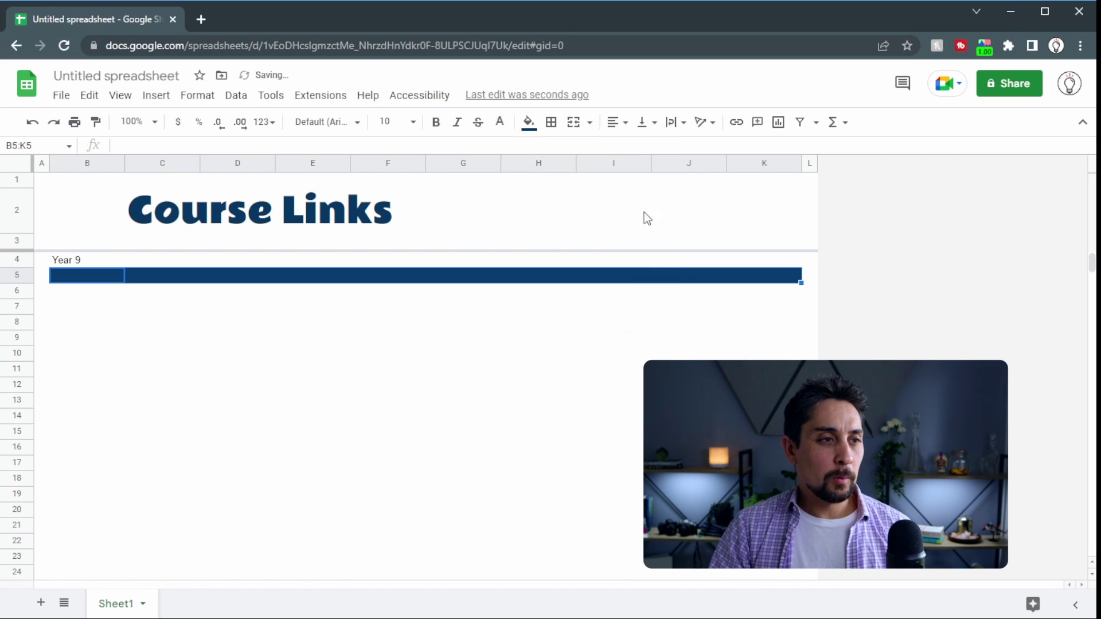
{"action": "left_click", "coordinate": [94, 277]}
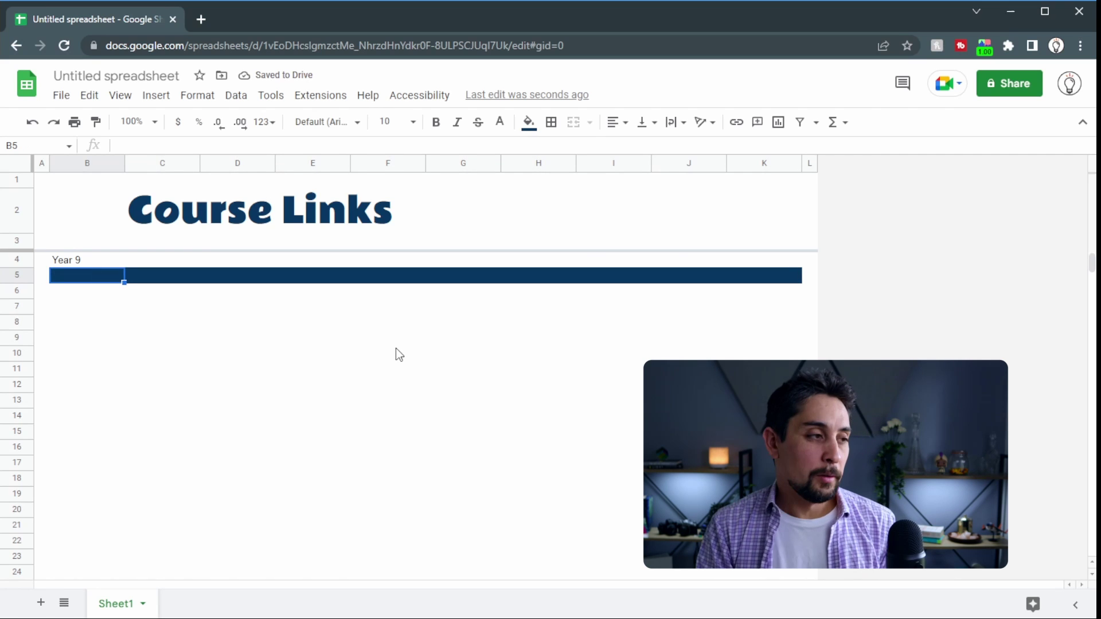
Step: Enter the 'Main Drives' banner heading with 'My Drive' listed below it
{"action": "type", "text": "Msin"}
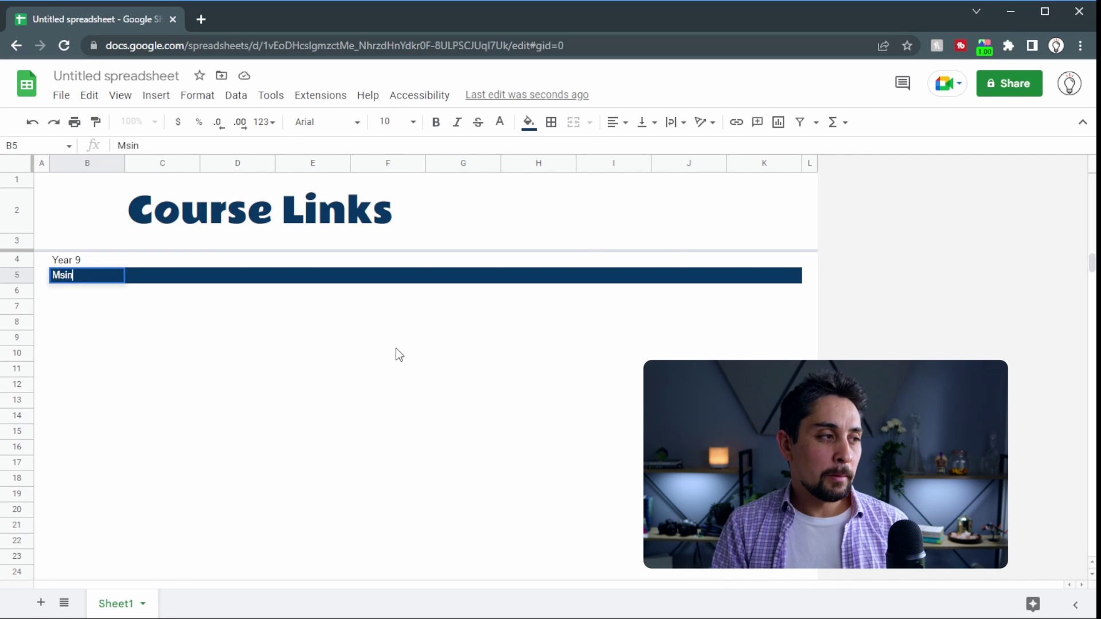
{"action": "type", "text": "in Drives"}
{"action": "key", "text": "Return"}
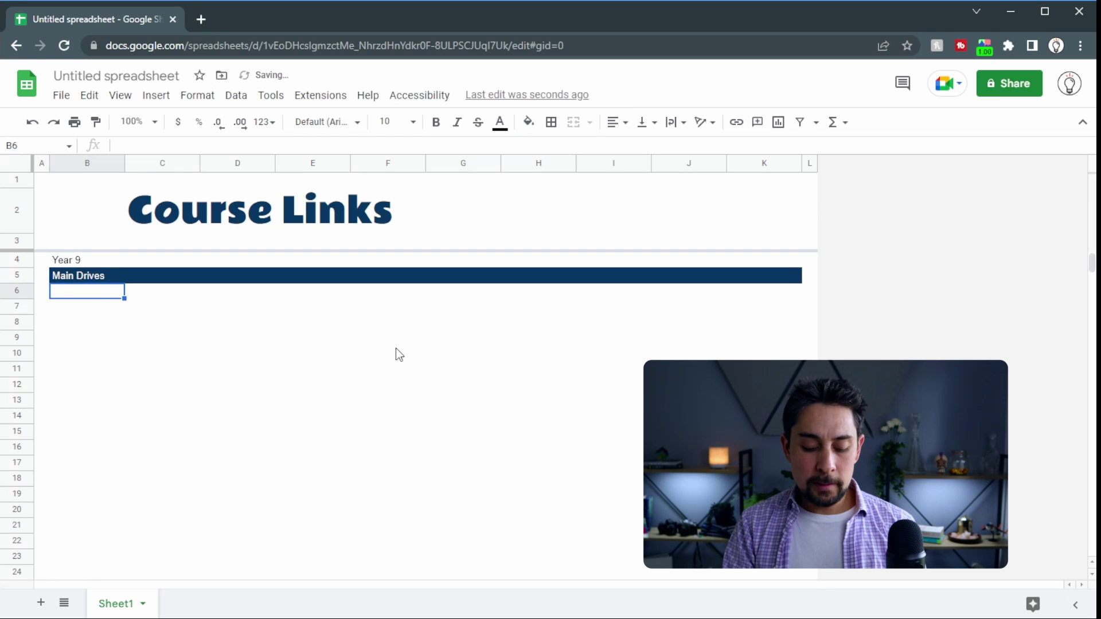
{"action": "type", "text": "My Drive"}
{"action": "key", "text": "Return"}
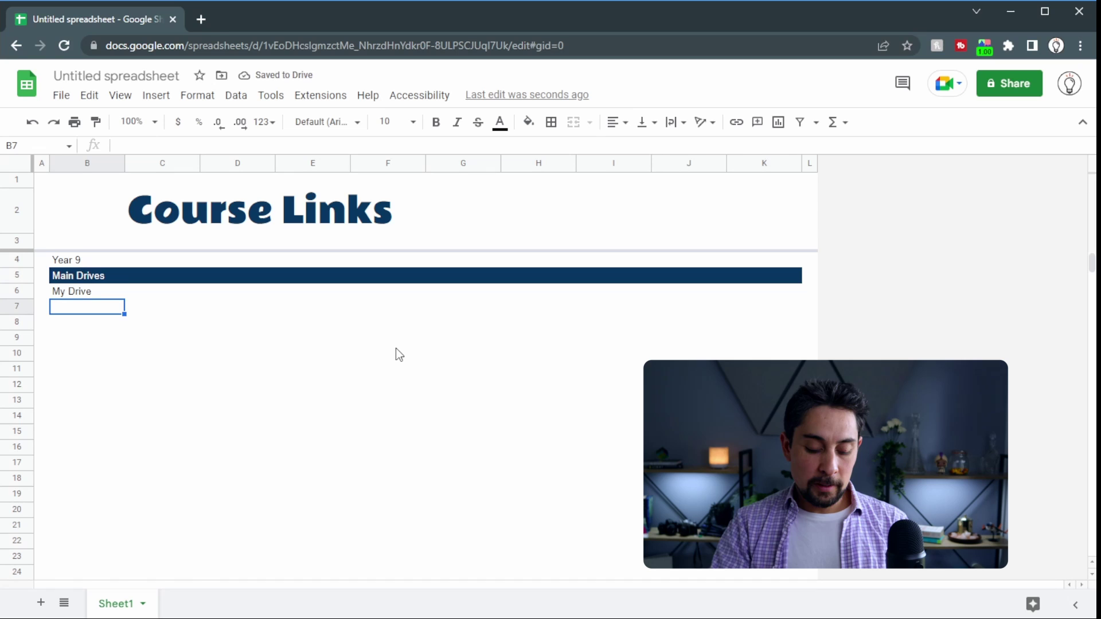
Step: Add 'Shared Drive' in B7, then bring up the Year 9 folder in Drive
{"action": "type", "text": "shs"}
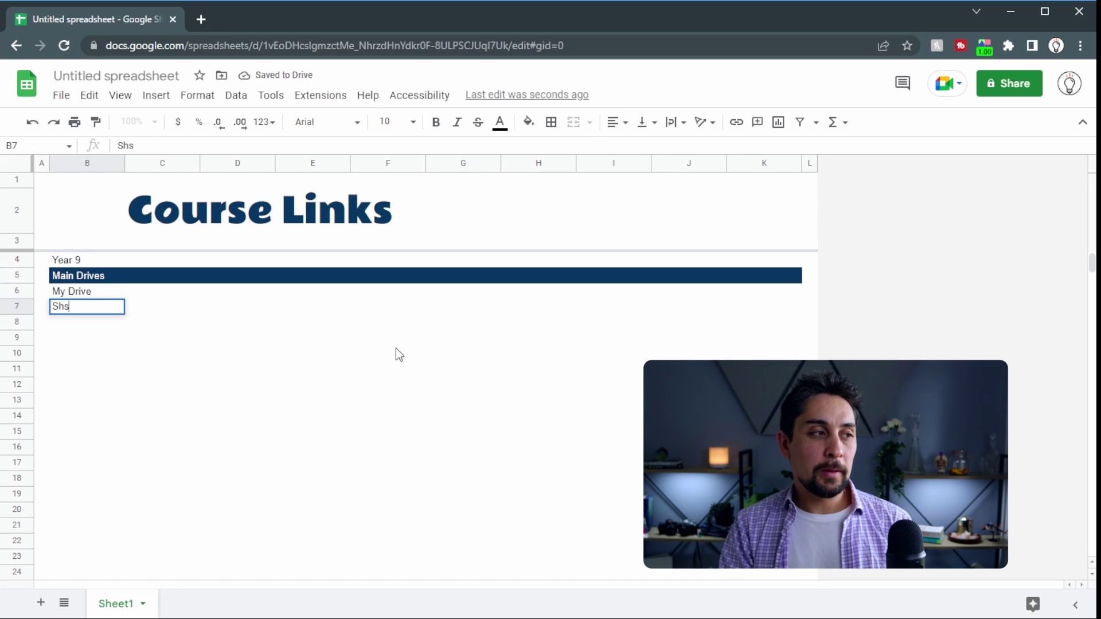
{"action": "type", "text": "red"}
{"action": "key", "text": "Return"}
{"action": "key", "text": "Up"}
{"action": "key", "text": "Return"}
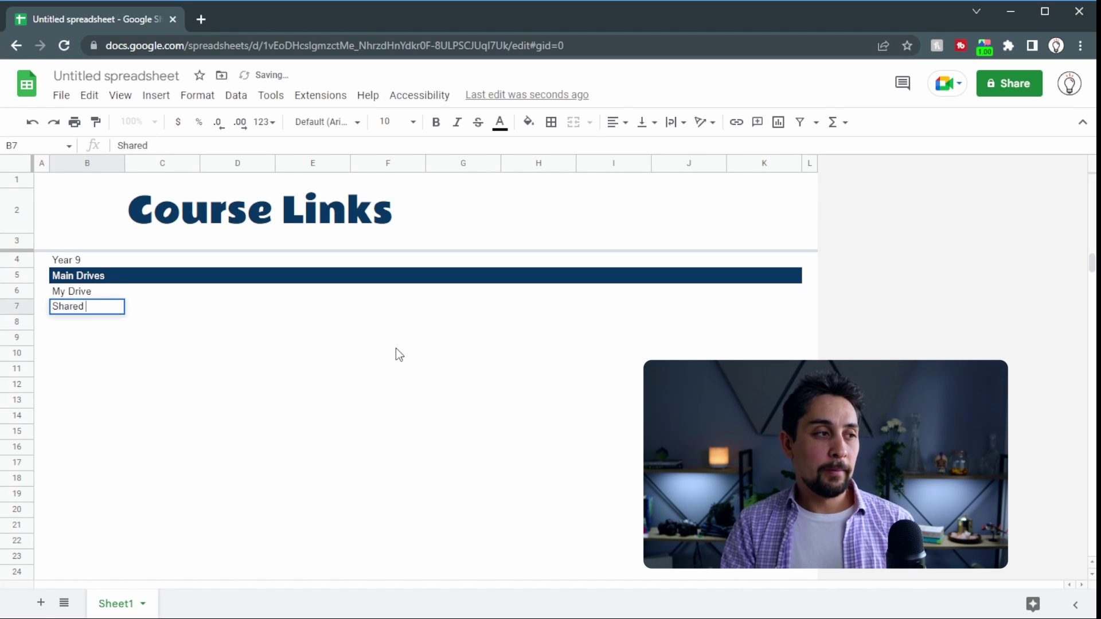
{"action": "type", "text": "Drive"}
{"action": "key", "text": "Return"}
{"action": "key", "text": "Up"}
{"action": "key", "text": "Up"}
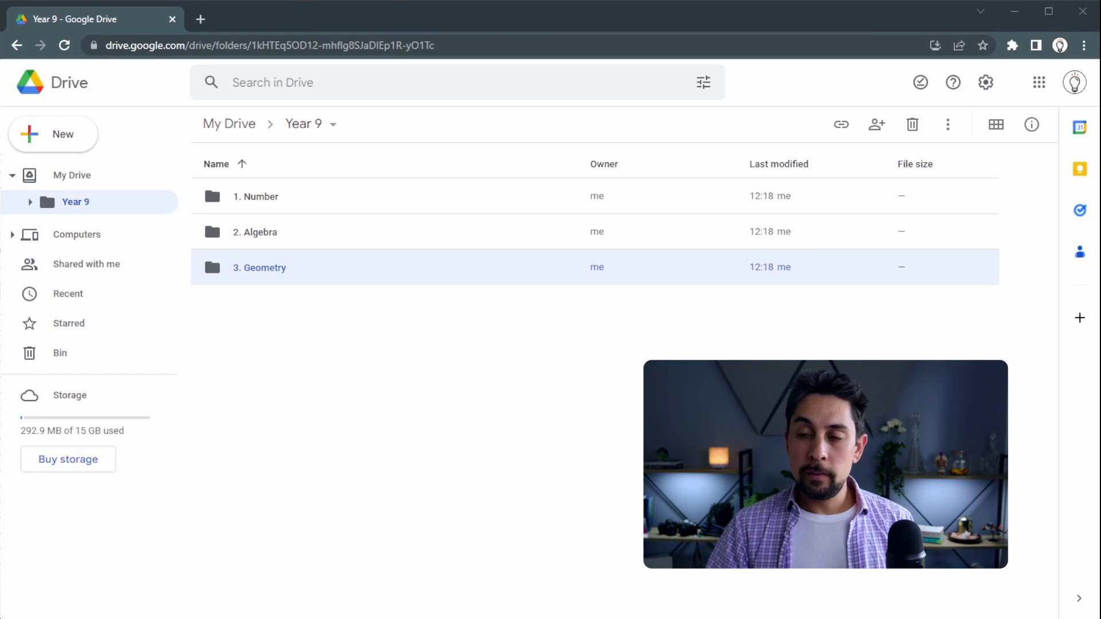
{"action": "left_click", "coordinate": [1019, 351]}
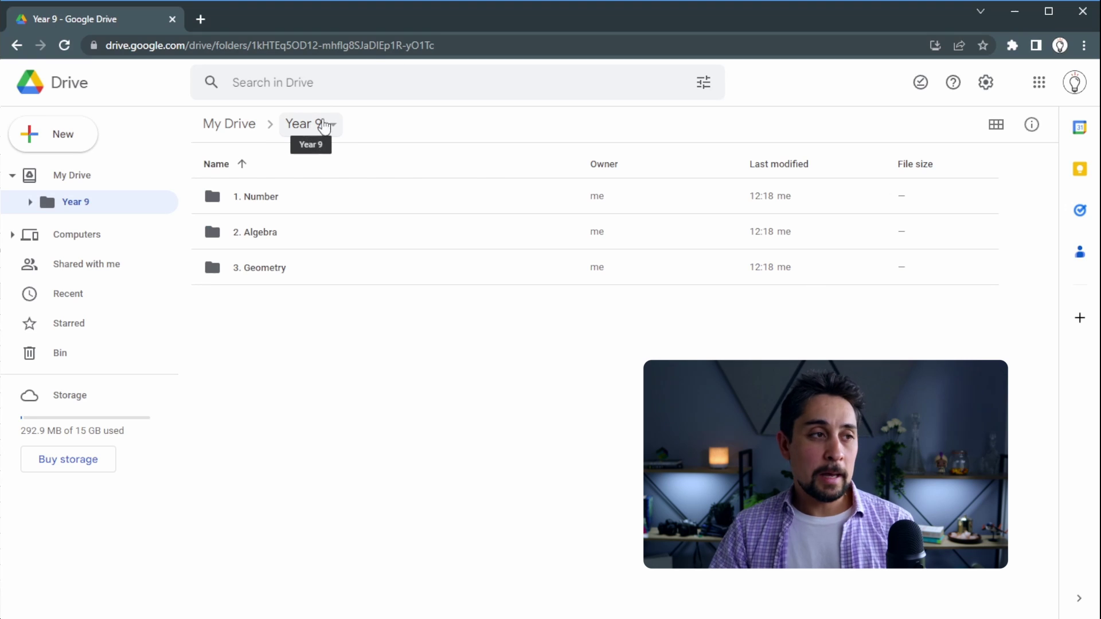
Step: Copy the Year 9 folder's web address from the address bar
{"action": "left_click", "coordinate": [516, 46]}
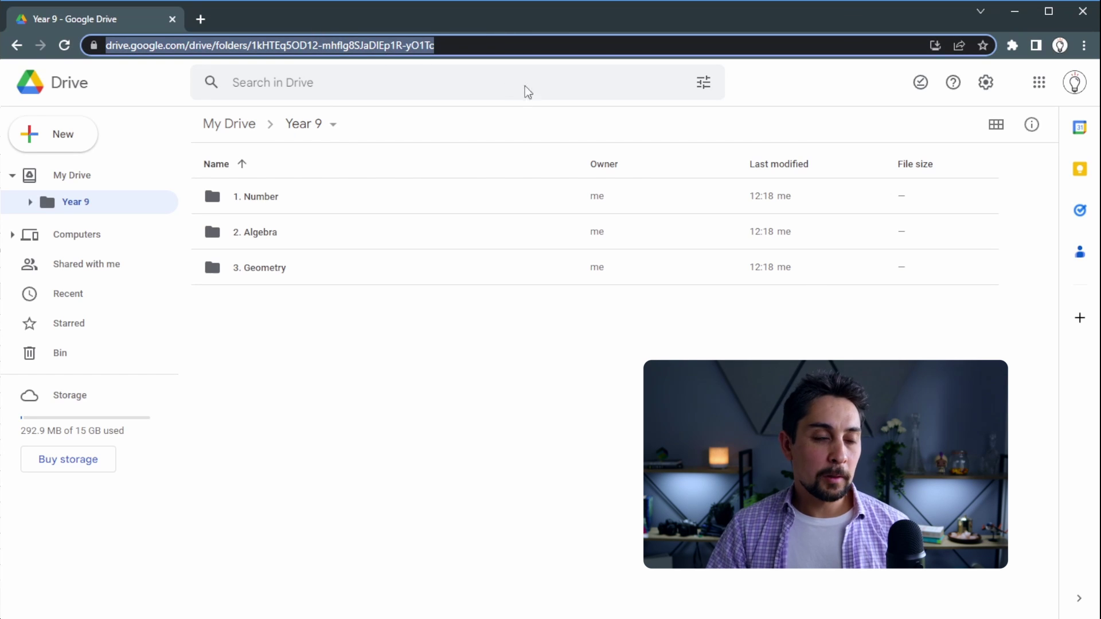
{"action": "key", "text": "ctrl+c"}
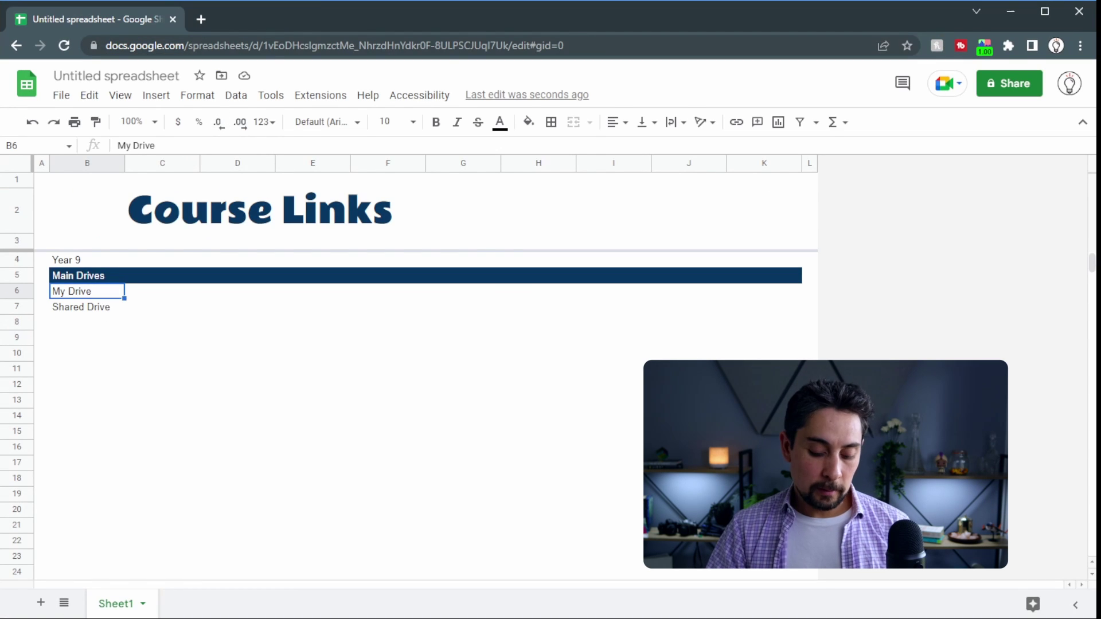
Step: Link My Drive in B6 to the copied Year 9 folder address, then open the link to check it
{"action": "key", "text": "ctrl+k"}
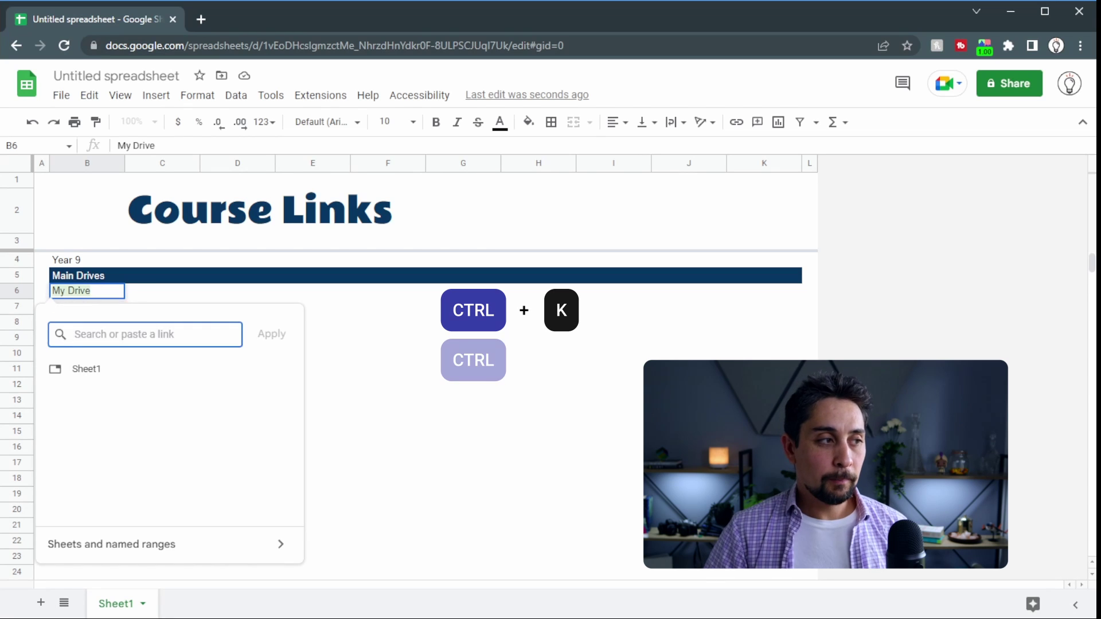
{"action": "key", "text": "ctrl+v"}
{"action": "key", "text": "ctrl+v"}
{"action": "left_click", "coordinate": [271, 333]}
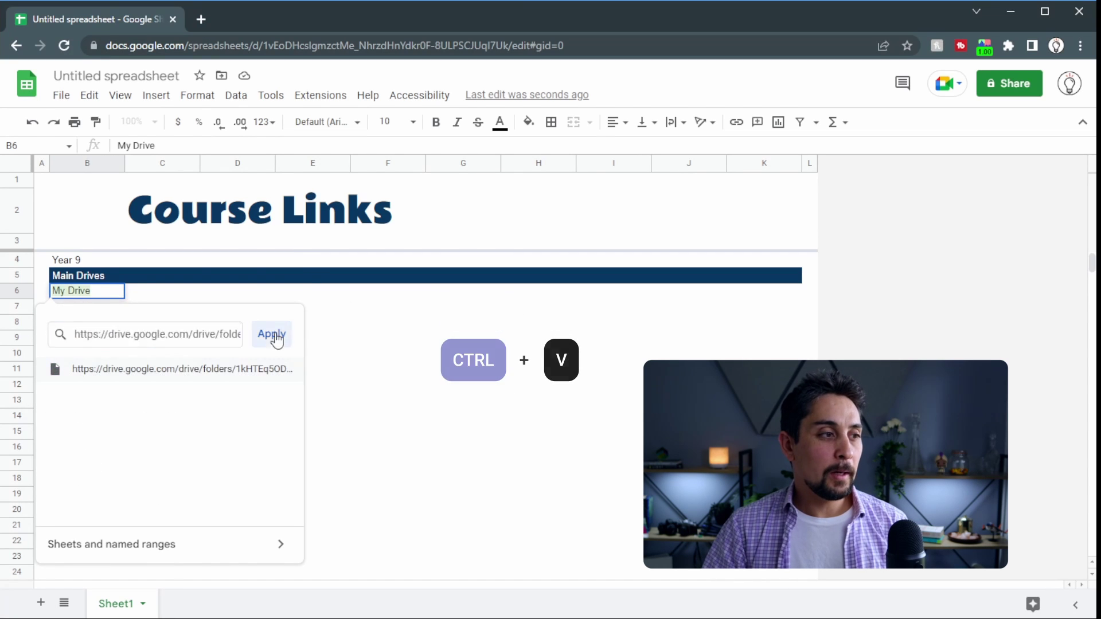
{"action": "left_click", "coordinate": [162, 353]}
{"action": "left_click", "coordinate": [237, 462]}
{"action": "left_click", "coordinate": [74, 290]}
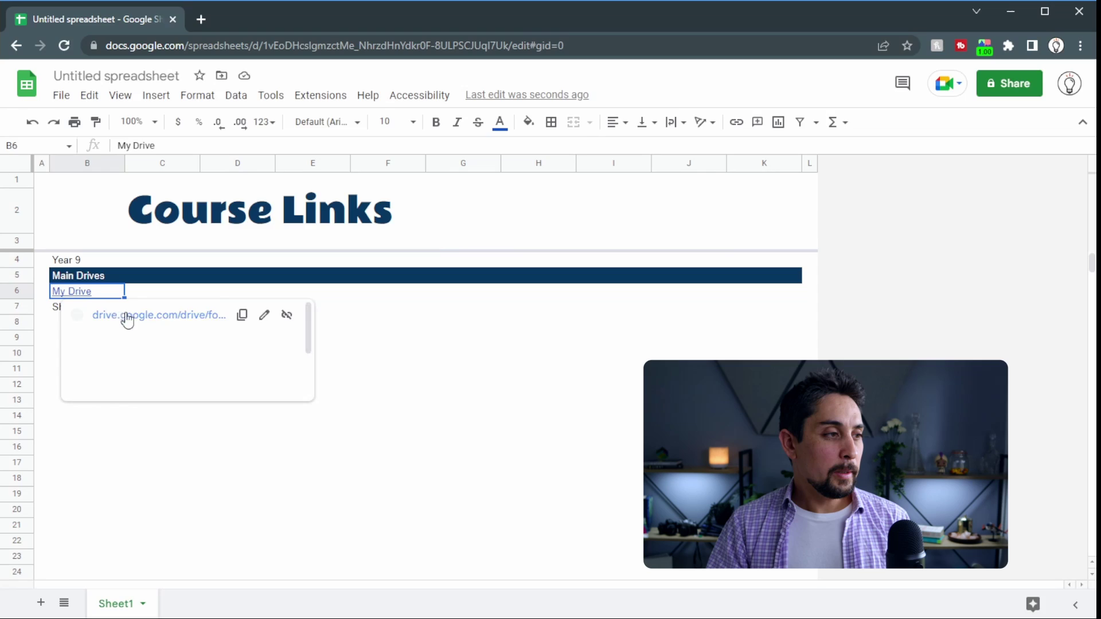
{"action": "left_click", "coordinate": [124, 315]}
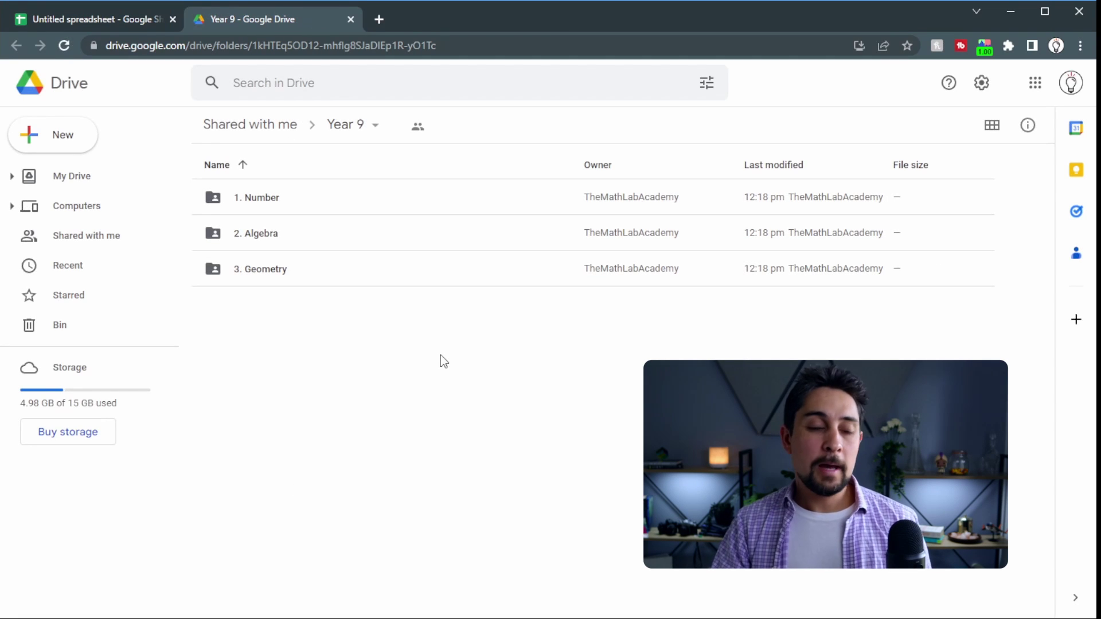
Step: Close the Year 9 Drive tab and return to the Course Links spreadsheet
{"action": "middle_click", "coordinate": [288, 16]}
{"action": "left_click", "coordinate": [570, 402]}
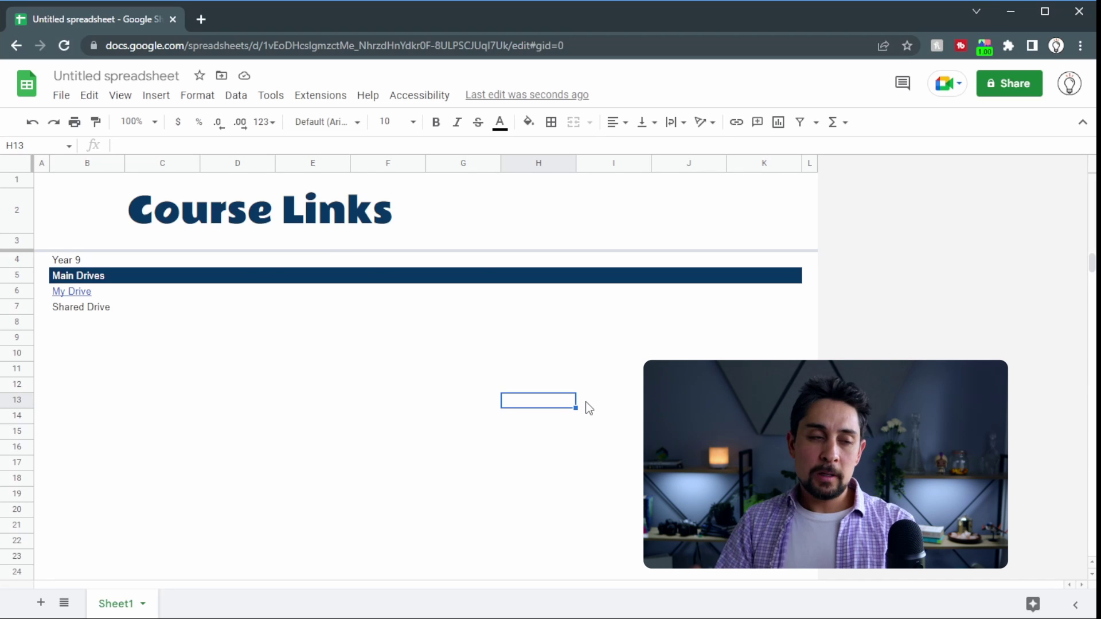
Step: Enter the headers 'Strands - Personal Drive' in D5 and 'Strands - Shared Drive' in F5
{"action": "left_click", "coordinate": [227, 280]}
{"action": "type", "text": "St"}
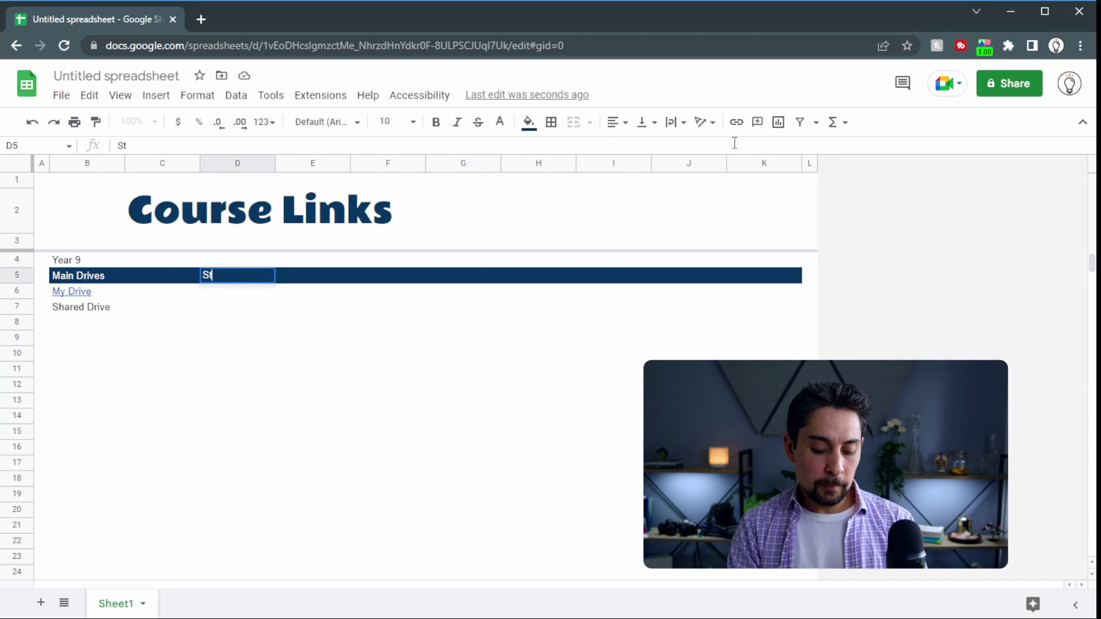
{"action": "type", "text": "rands - Per"}
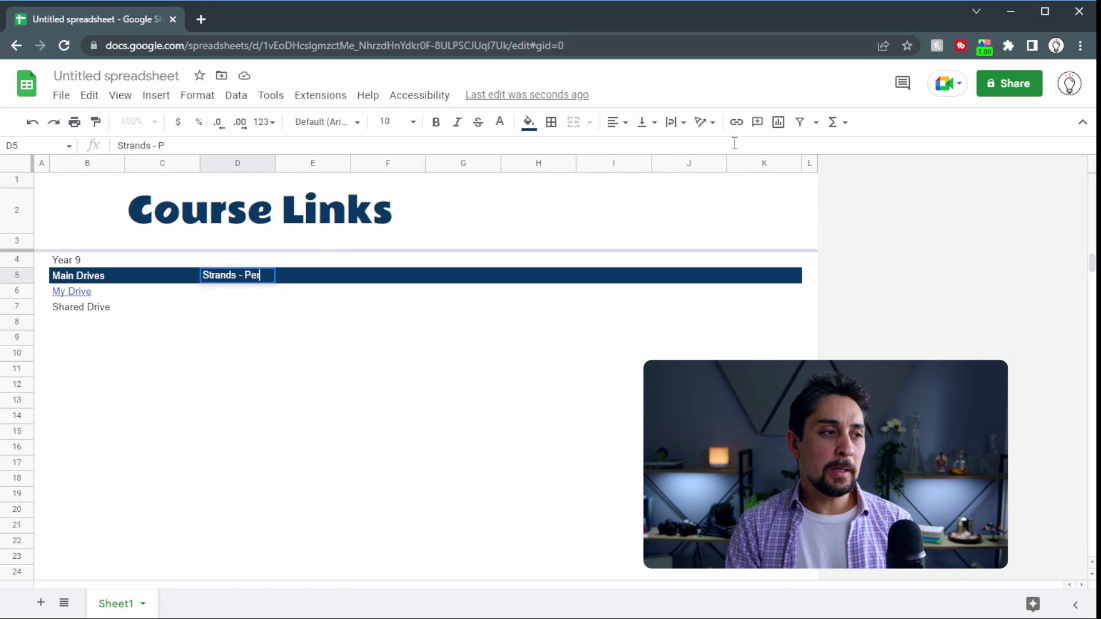
{"action": "type", "text": "sonal Drive"}
{"action": "key", "text": "Tab"}
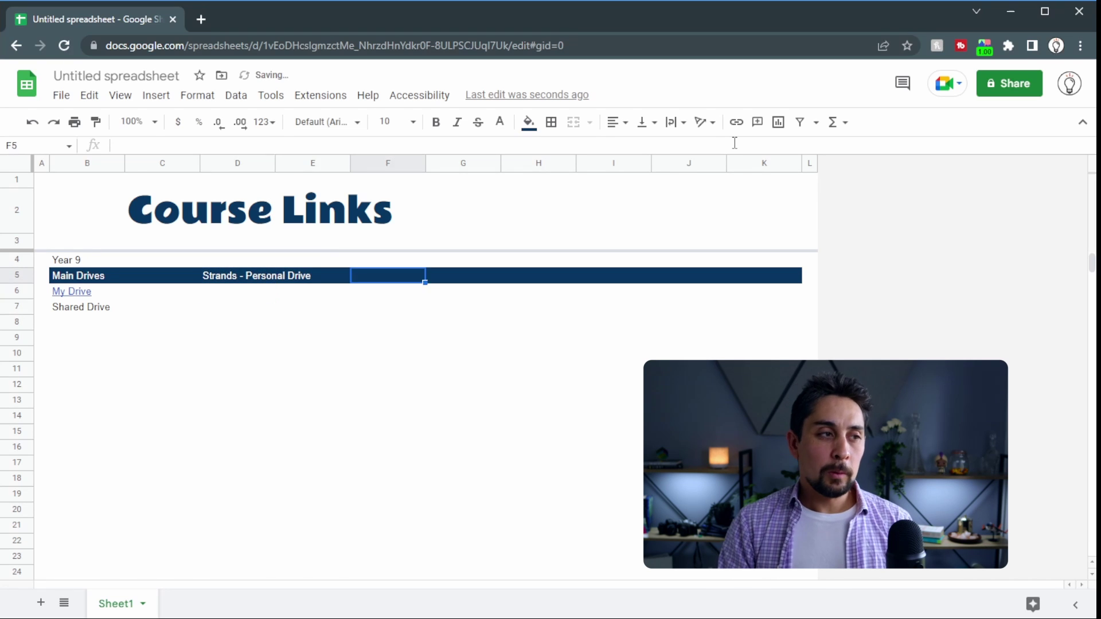
{"action": "type", "text": "Strands -"}
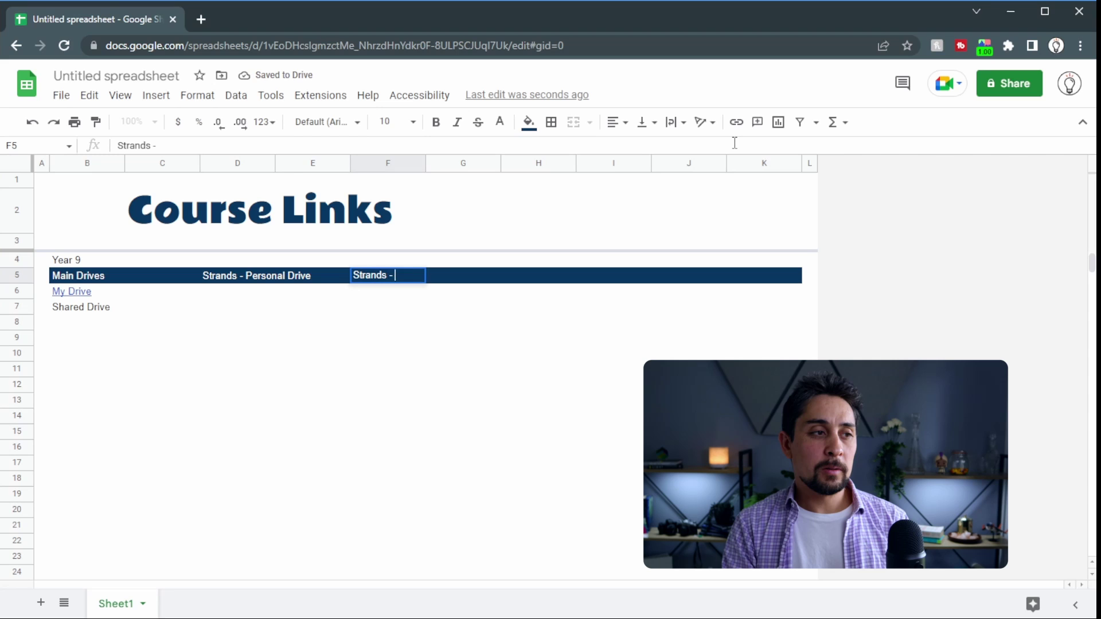
{"action": "type", "text": " Shared Drive"}
{"action": "key", "text": "Return"}
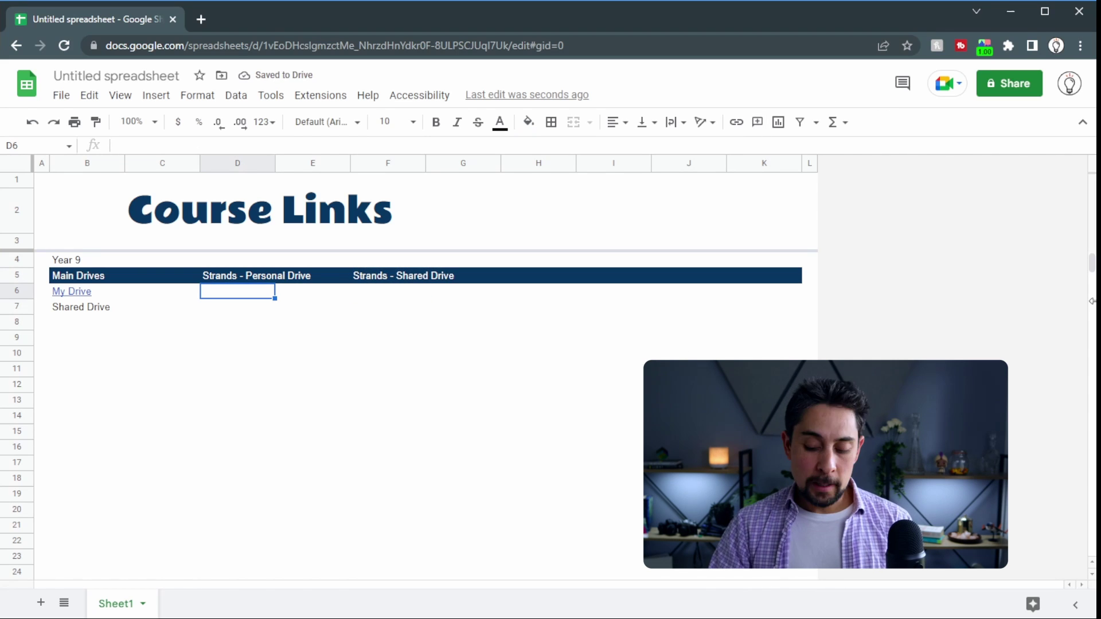
Step: List Number, Algebra, Geometry, Measurement and Statistics in D6:D10
{"action": "type", "text": "Number"}
{"action": "key", "text": "Return"}
{"action": "type", "text": "Algebra"}
{"action": "key", "text": "Return"}
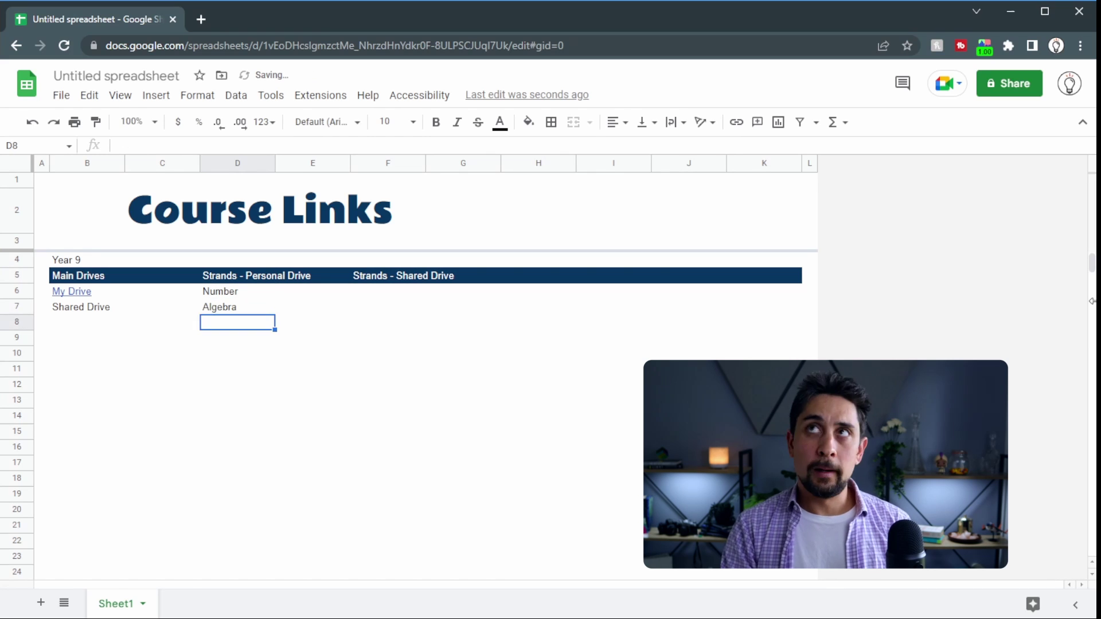
{"action": "type", "text": "Geometry"}
{"action": "key", "text": "Return"}
{"action": "type", "text": "Measurement"}
{"action": "key", "text": "Return"}
{"action": "type", "text": "Statistics"}
{"action": "key", "text": "Return"}
{"action": "key", "text": "Up"}
Step: Copy the five strand names from D6:D10 into F6:F10
{"action": "key", "text": "shift+Up"}
{"action": "key", "text": "shift+Up"}
{"action": "key", "text": "shift+Up"}
{"action": "key", "text": "shift+Up"}
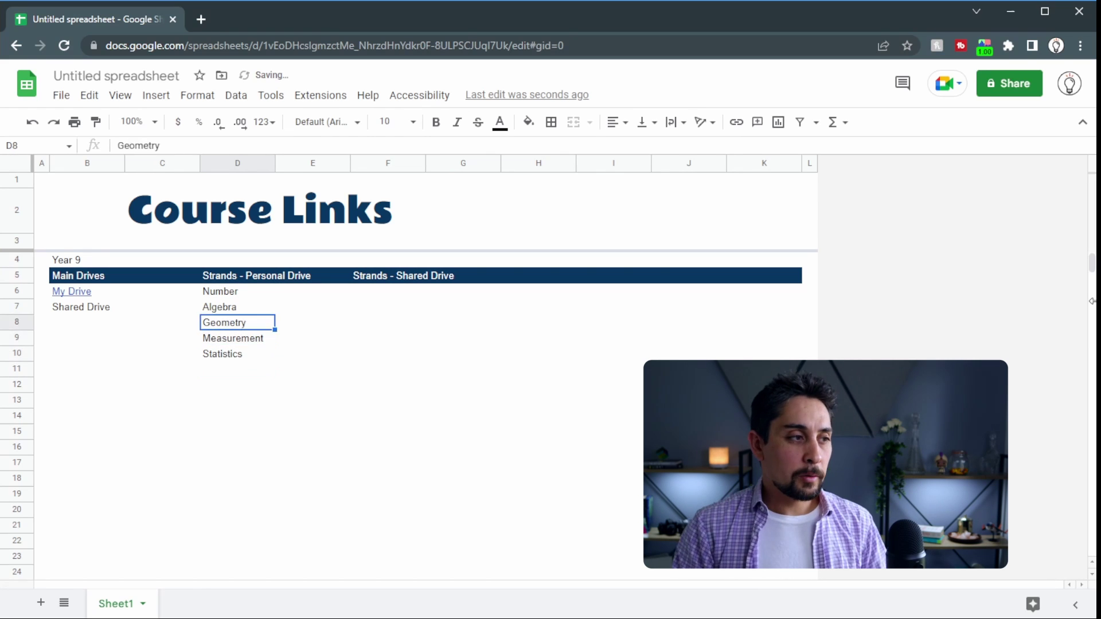
{"action": "key", "text": "ctrl+c"}
{"action": "key", "text": "Right"}
{"action": "key", "text": "Right"}
{"action": "key", "text": "Up"}
{"action": "key", "text": "Up"}
{"action": "key", "text": "Up"}
{"action": "key", "text": "Up"}
{"action": "key", "text": "ctrl+v"}
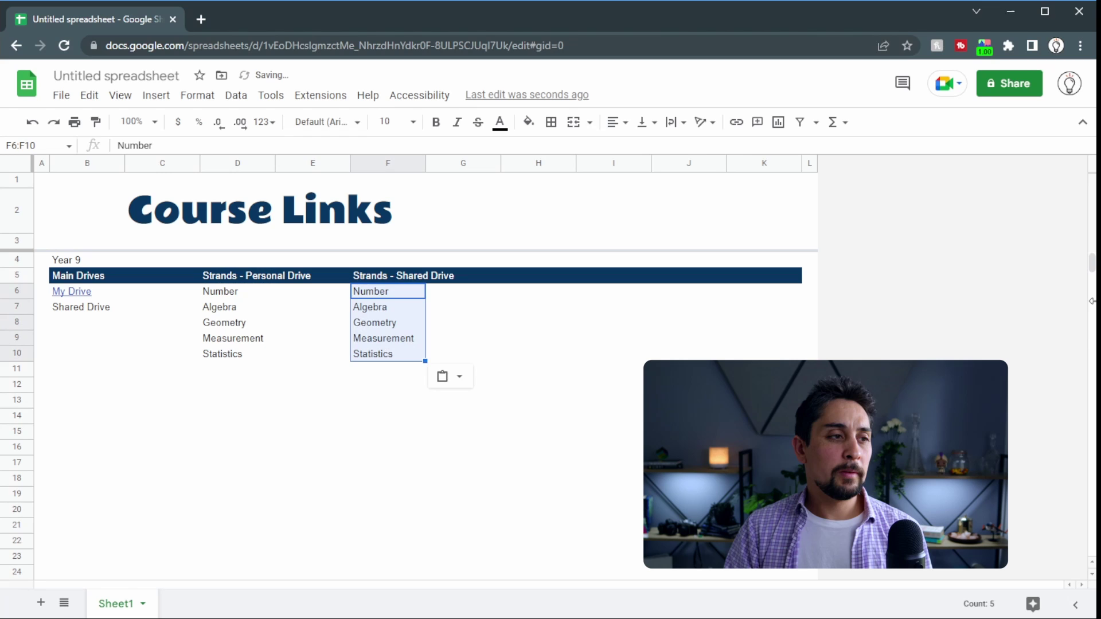
{"action": "key", "text": "Left"}
{"action": "key", "text": "Left"}
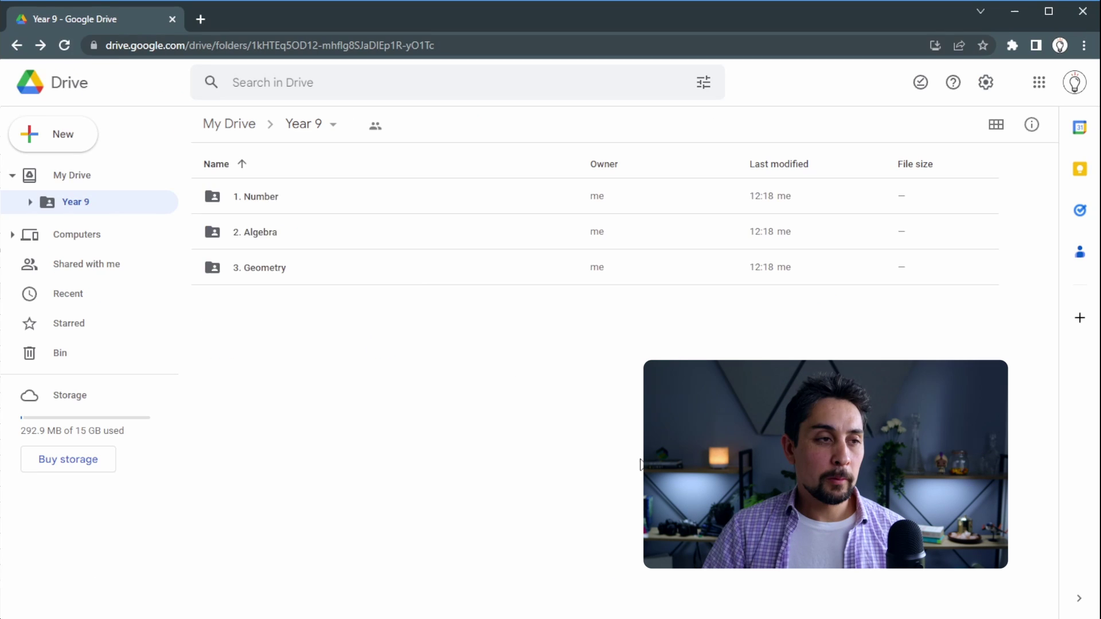
Step: Open the 1. Number folder inside Year 9 and copy its web address
{"action": "left_click", "coordinate": [283, 198]}
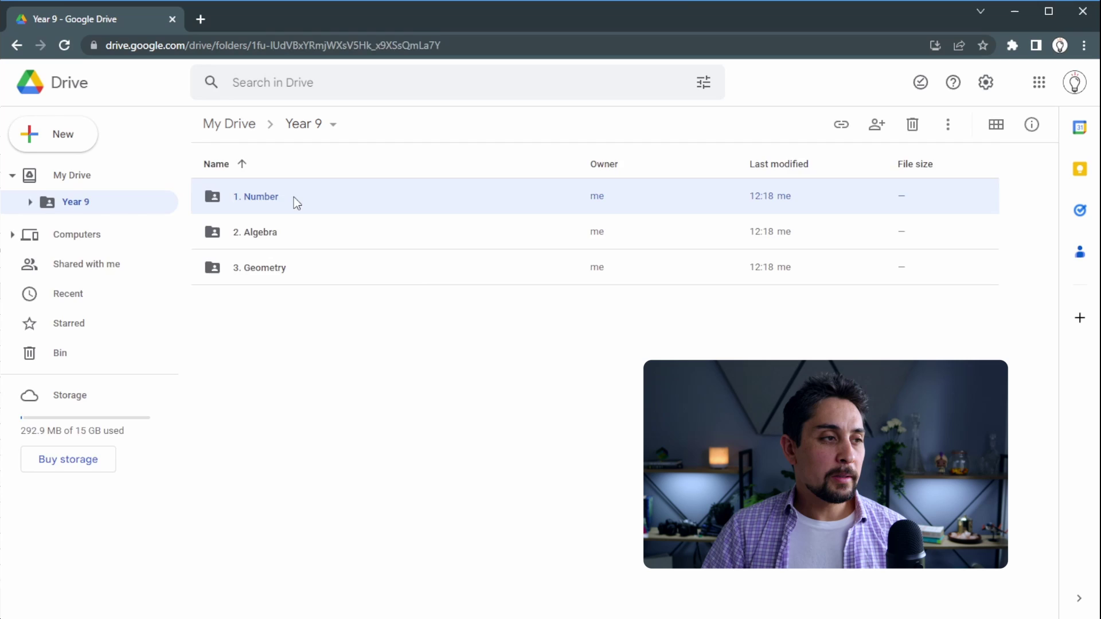
{"action": "double_click", "coordinate": [293, 197]}
{"action": "left_click", "coordinate": [430, 46]}
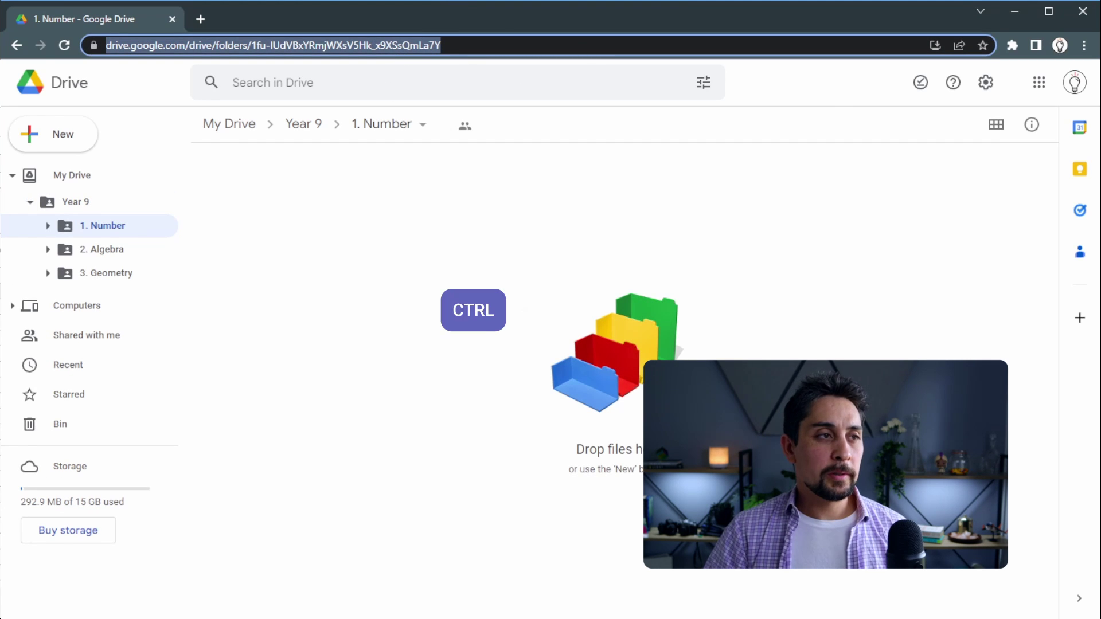
{"action": "key", "text": "ctrl+c"}
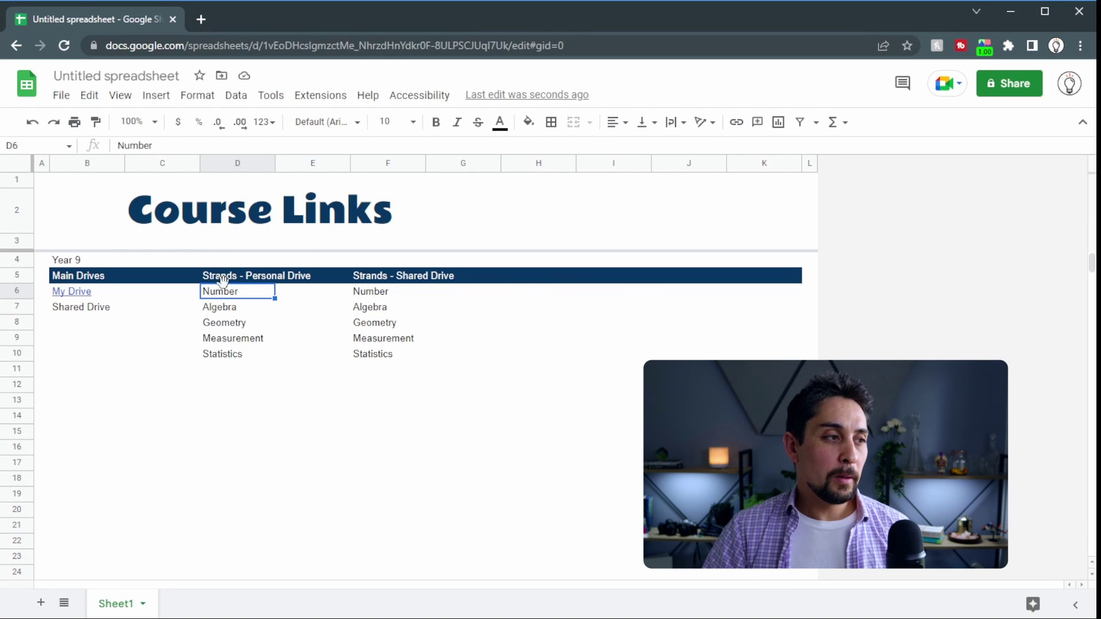
Step: Link Number in D6 to the copied 1. Number folder address
{"action": "left_click", "coordinate": [237, 307]}
{"action": "left_click", "coordinate": [237, 291]}
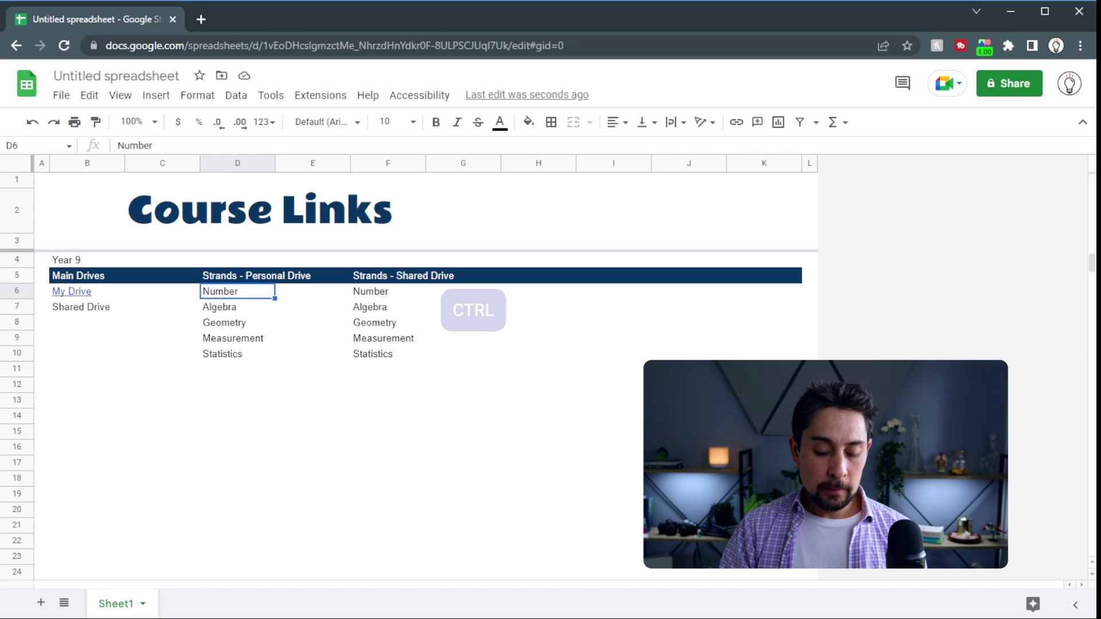
{"action": "key", "text": "ctrl+k"}
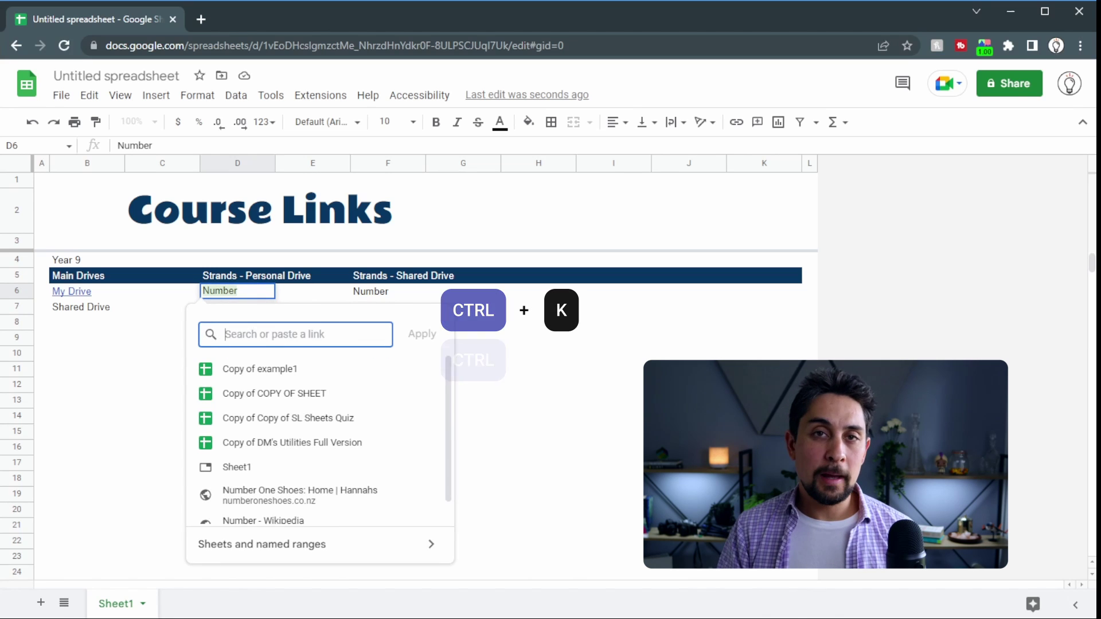
{"action": "key", "text": "ctrl+v"}
{"action": "key", "text": "Return"}
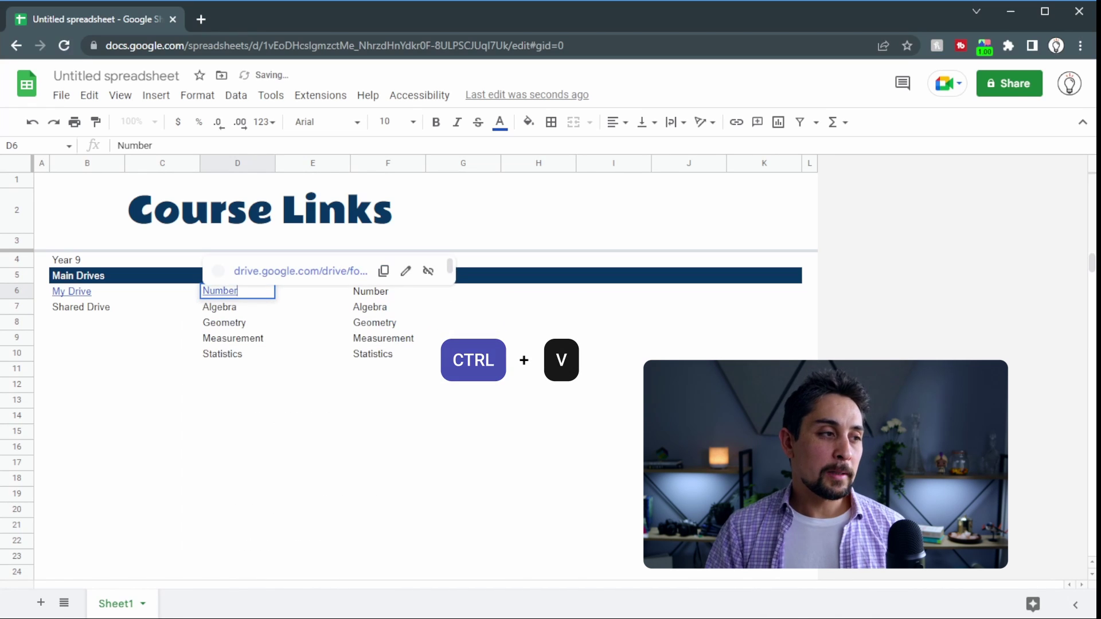
Step: Open the Number link to check it reaches the 1. Number folder
{"action": "left_click", "coordinate": [237, 259]}
{"action": "left_click", "coordinate": [277, 276]}
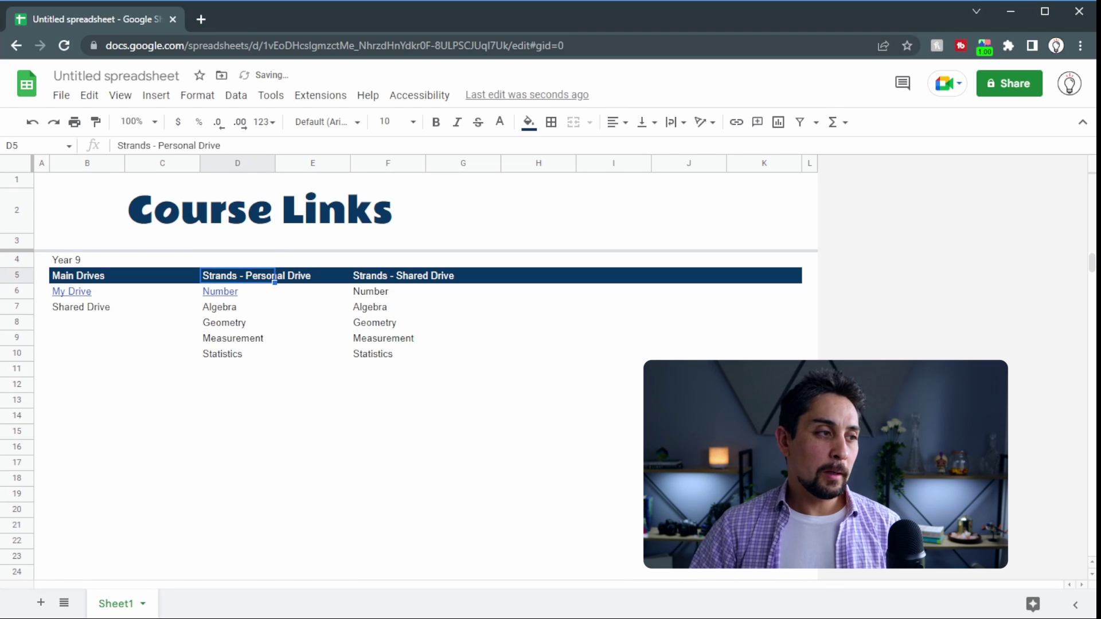
{"action": "left_click", "coordinate": [239, 293]}
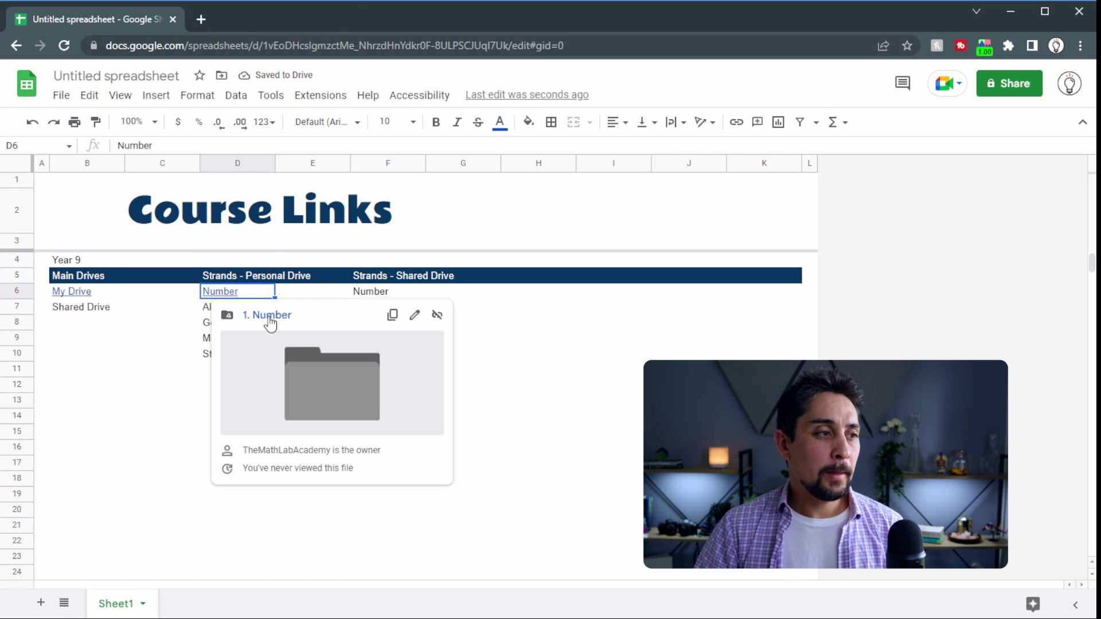
{"action": "left_click", "coordinate": [267, 315]}
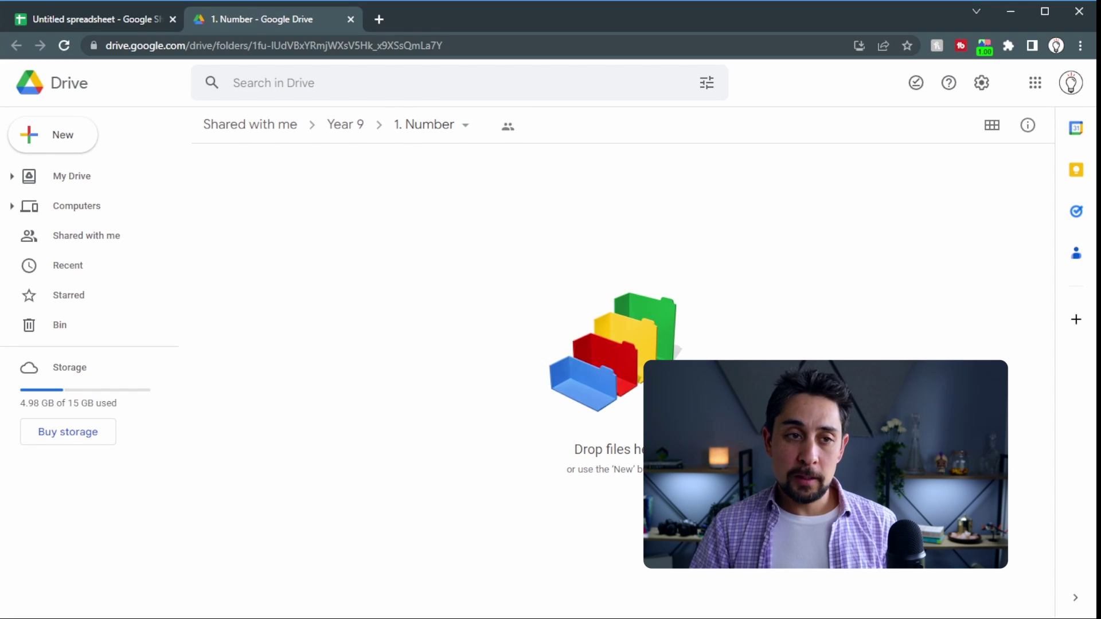
Step: Close the 1. Number tab, open the 2. Algebra folder and copy its web address
{"action": "key", "text": "ctrl+w"}
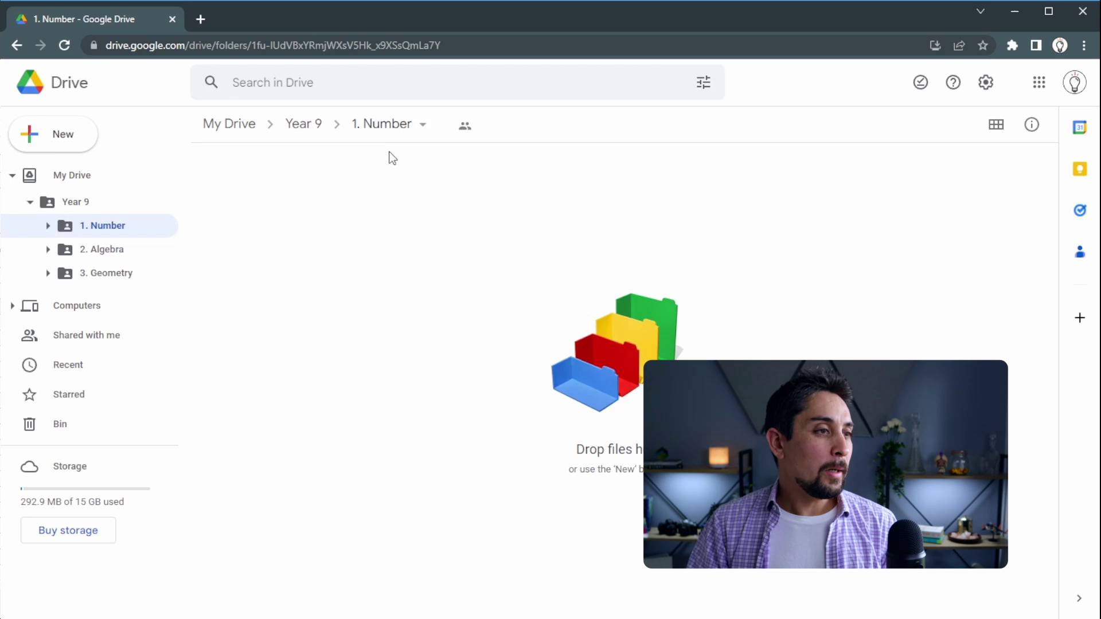
{"action": "left_click", "coordinate": [302, 127]}
{"action": "double_click", "coordinate": [302, 189]}
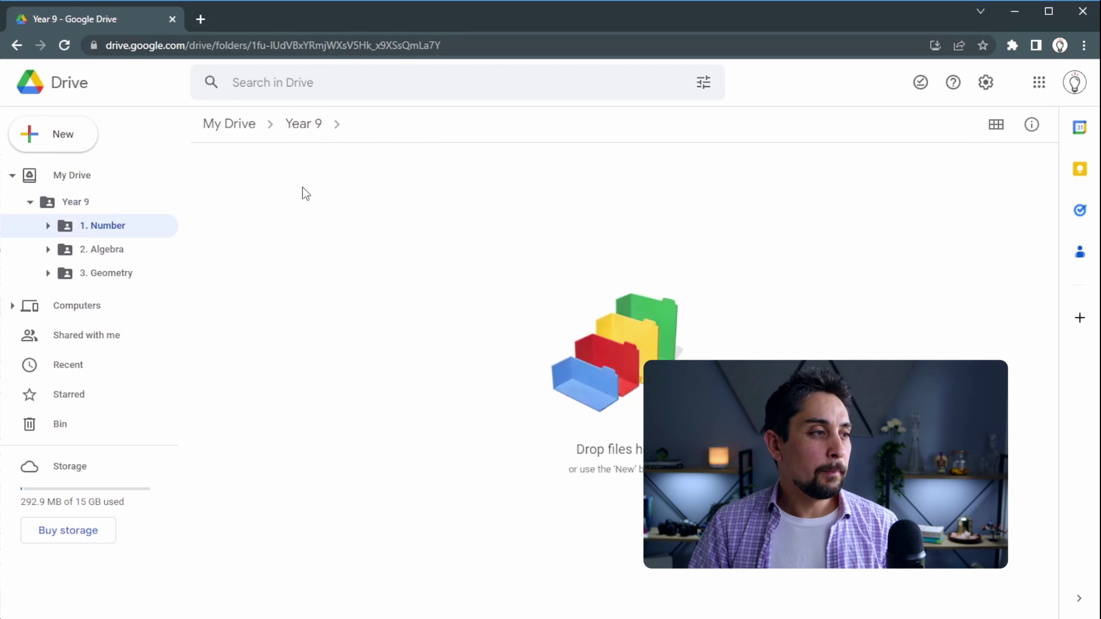
{"action": "left_click", "coordinate": [122, 252]}
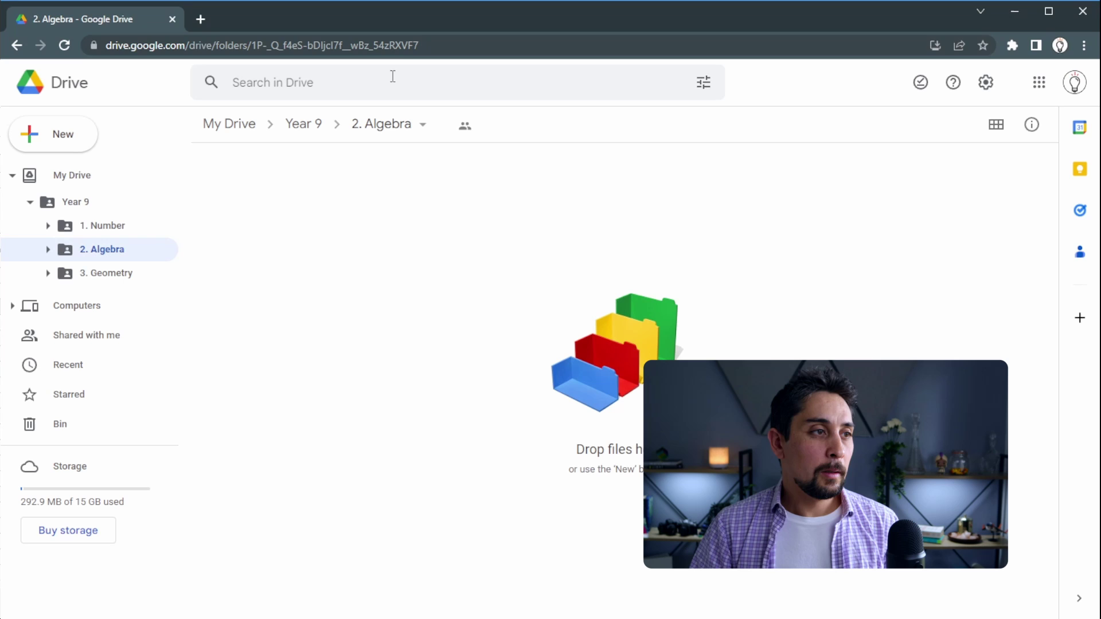
{"action": "left_click", "coordinate": [428, 47]}
{"action": "key", "text": "ctrl+c"}
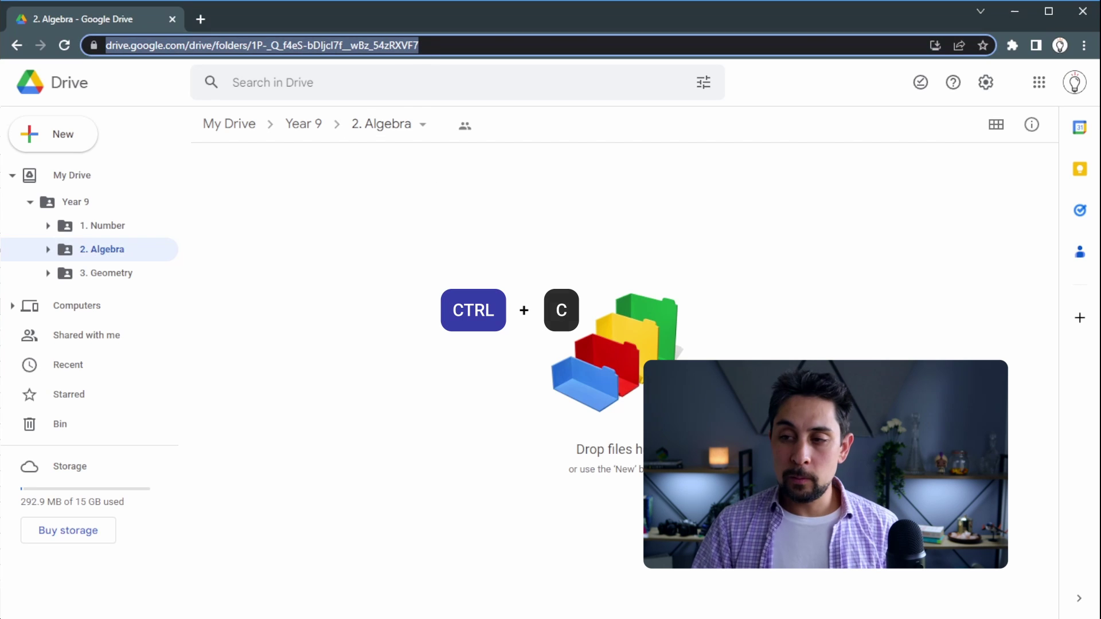
Step: Link Algebra in D7 to the copied 2. Algebra folder address
{"action": "key", "text": "alt+Tab"}
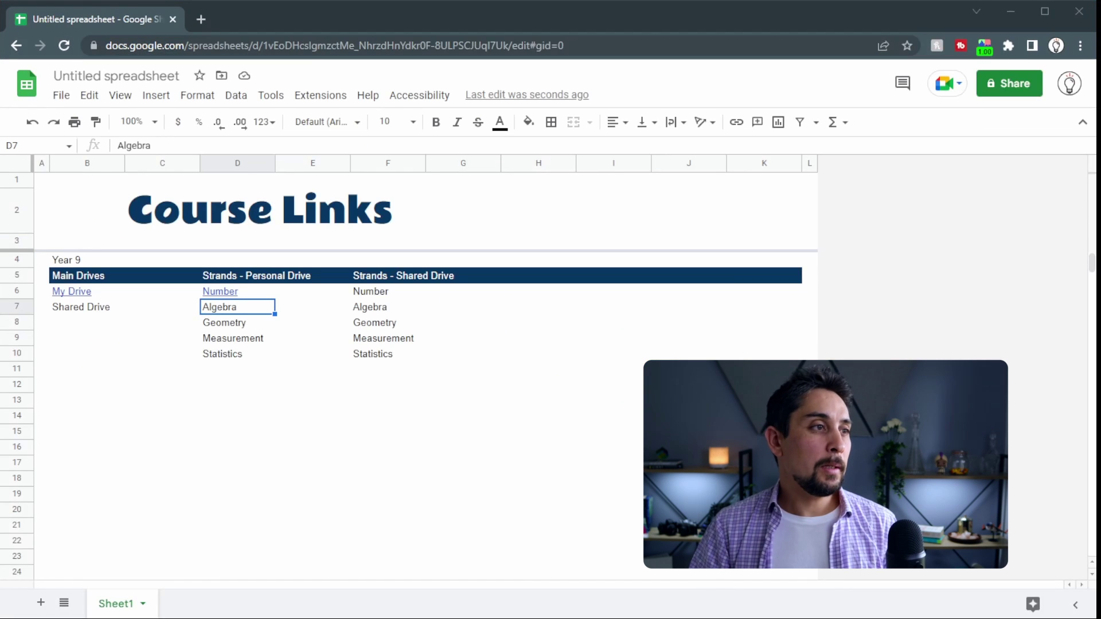
{"action": "key", "text": "ctrl+k"}
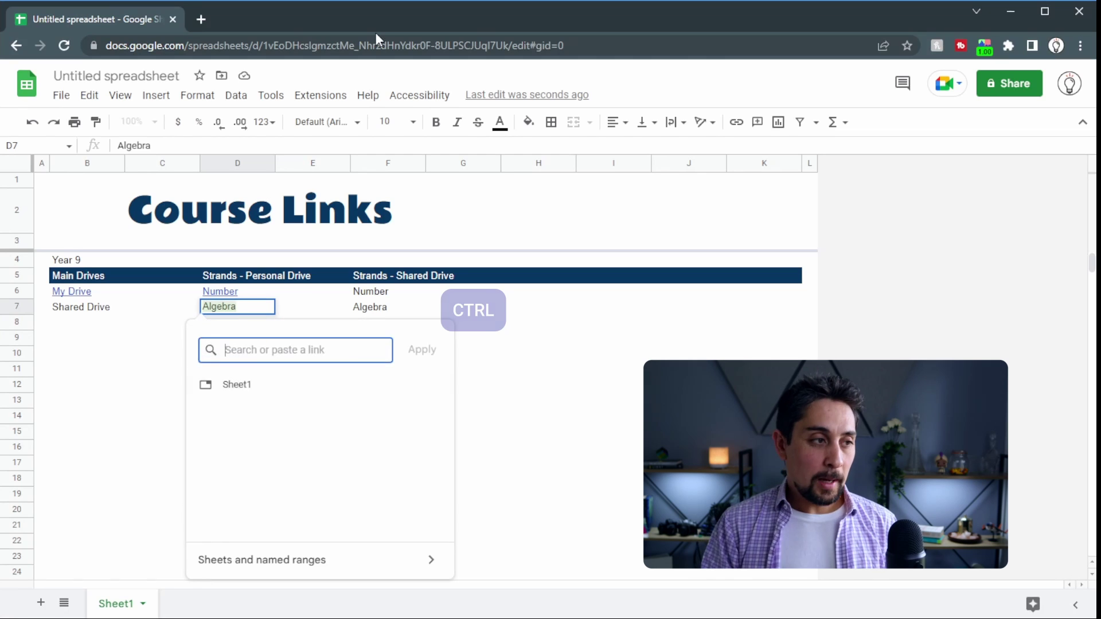
{"action": "key", "text": "ctrl+v"}
{"action": "key", "text": "Return"}
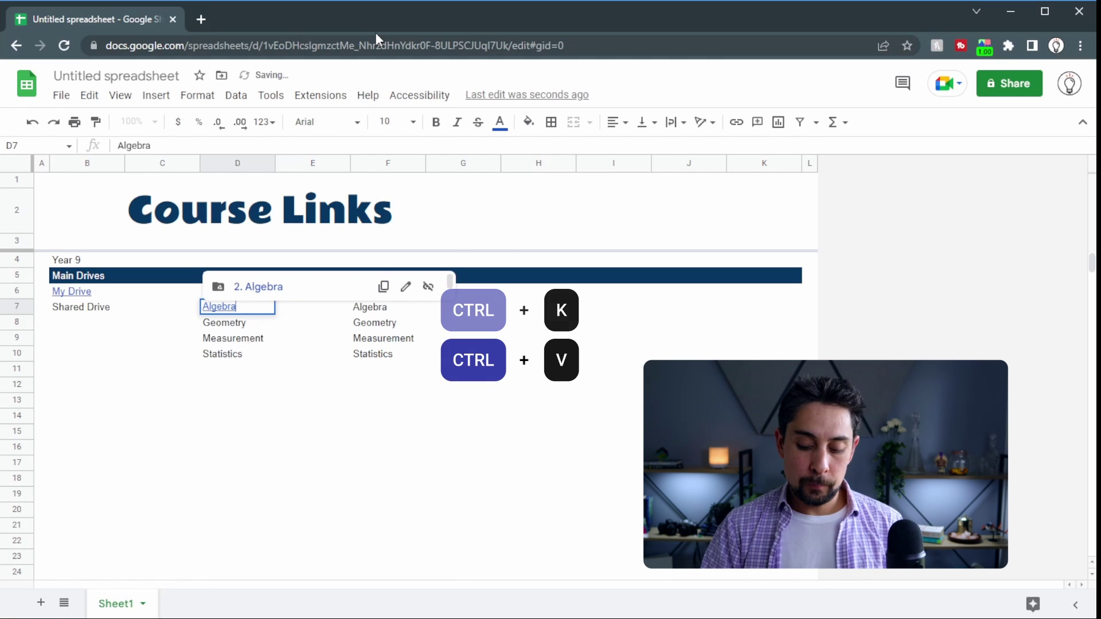
{"action": "key", "text": "Down"}
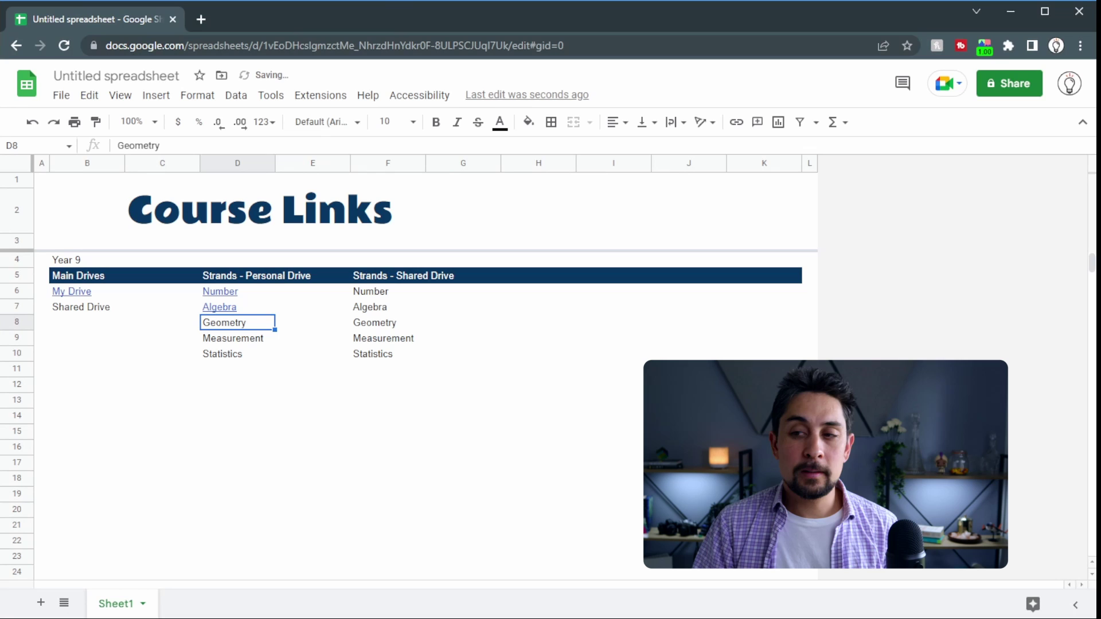
Step: Open the 3. Geometry folder in Drive and copy its web address
{"action": "key", "text": "alt+Tab"}
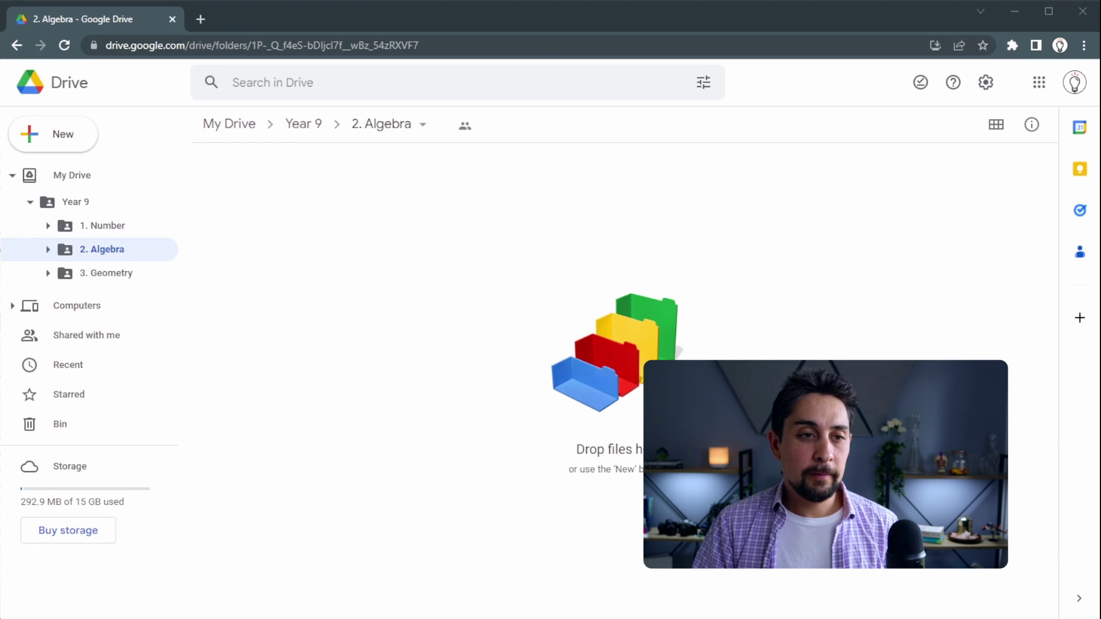
{"action": "left_click", "coordinate": [96, 280]}
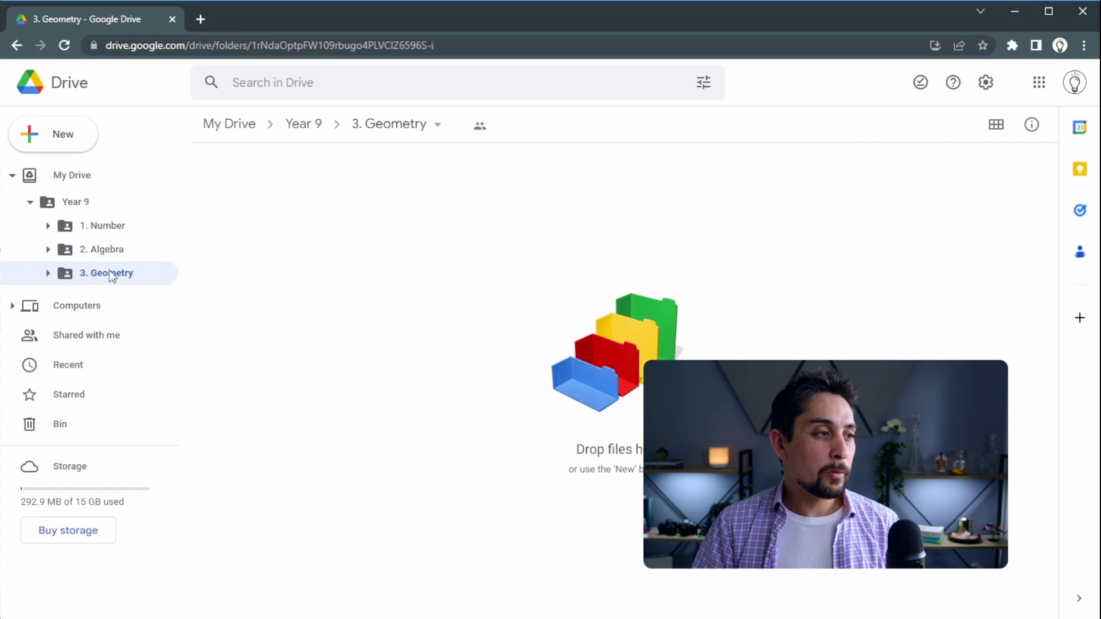
{"action": "left_click", "coordinate": [505, 41]}
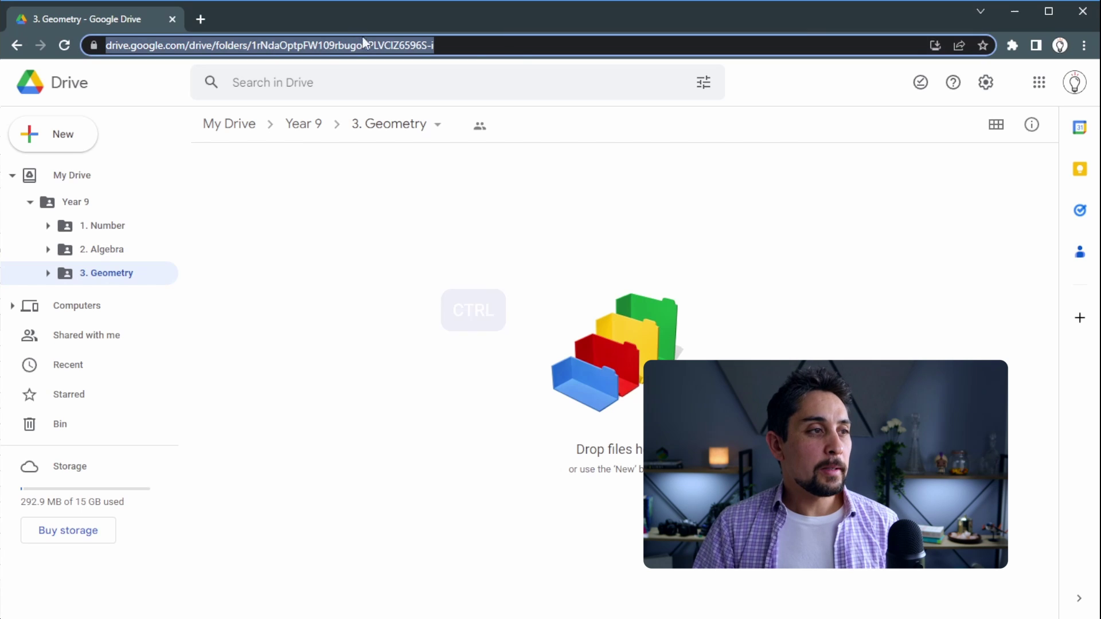
{"action": "key", "text": "ctrl+c"}
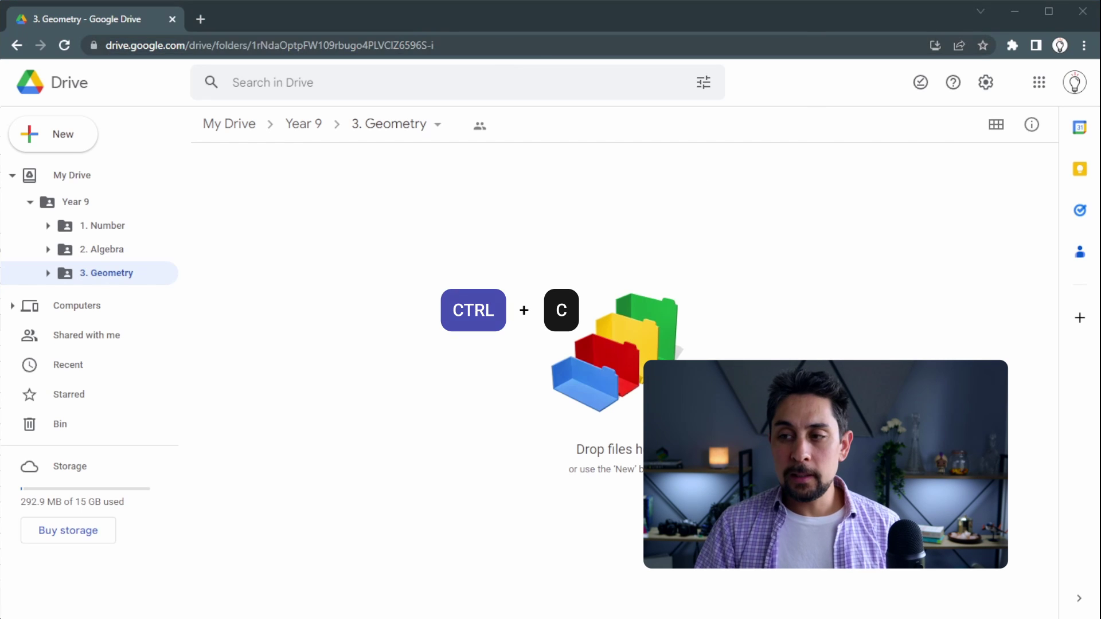
{"action": "key", "text": "alt+Tab"}
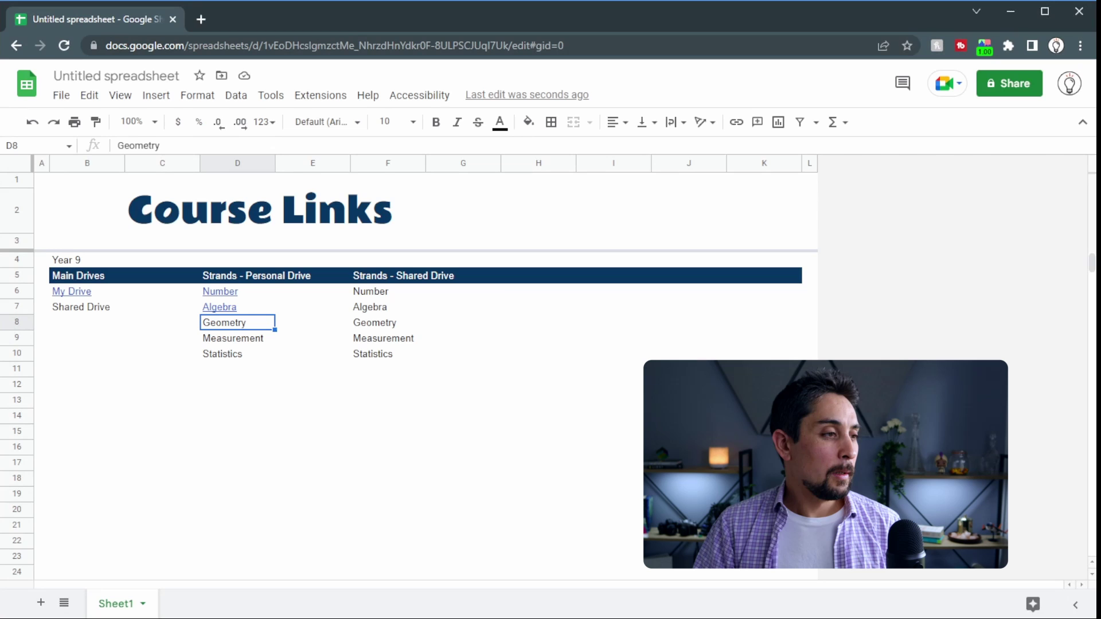
Step: Link Geometry in D8 to the 3. Geometry folder address, then select the table B5:F10
{"action": "key", "text": "ctrl+k"}
{"action": "key", "text": "ctrl+v"}
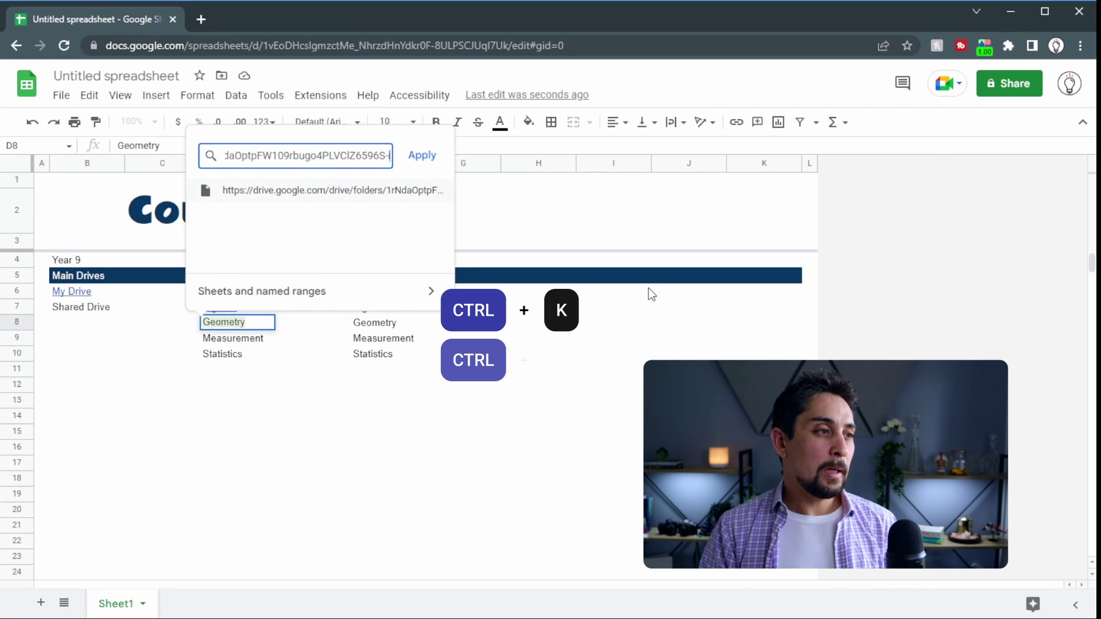
{"action": "key", "text": "Return"}
{"action": "key", "text": "Down"}
{"action": "key", "text": "Up"}
{"action": "key", "text": "Up"}
{"action": "key", "text": "Up"}
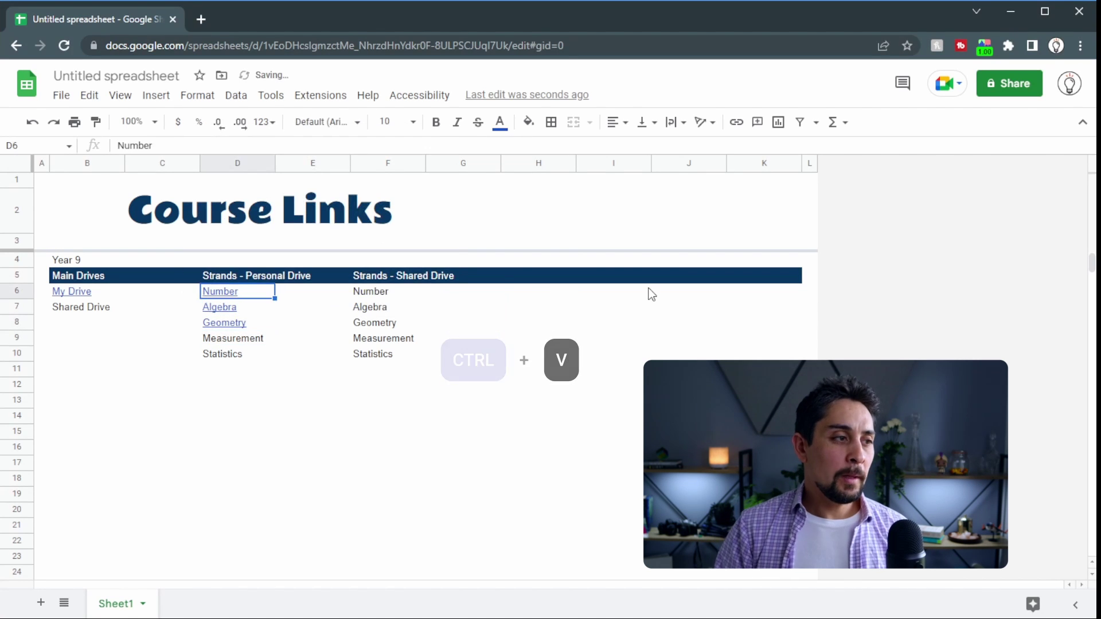
{"action": "key", "text": "Down"}
{"action": "key", "text": "Down"}
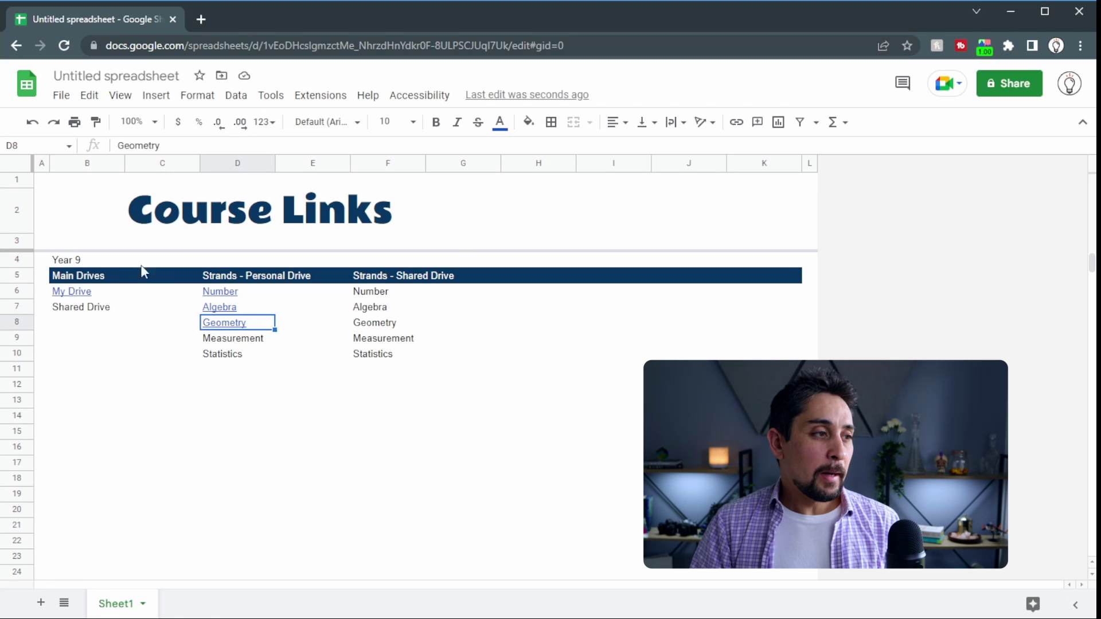
{"action": "left_click_drag", "start_coordinate": [78, 268], "coordinate": [396, 358]}
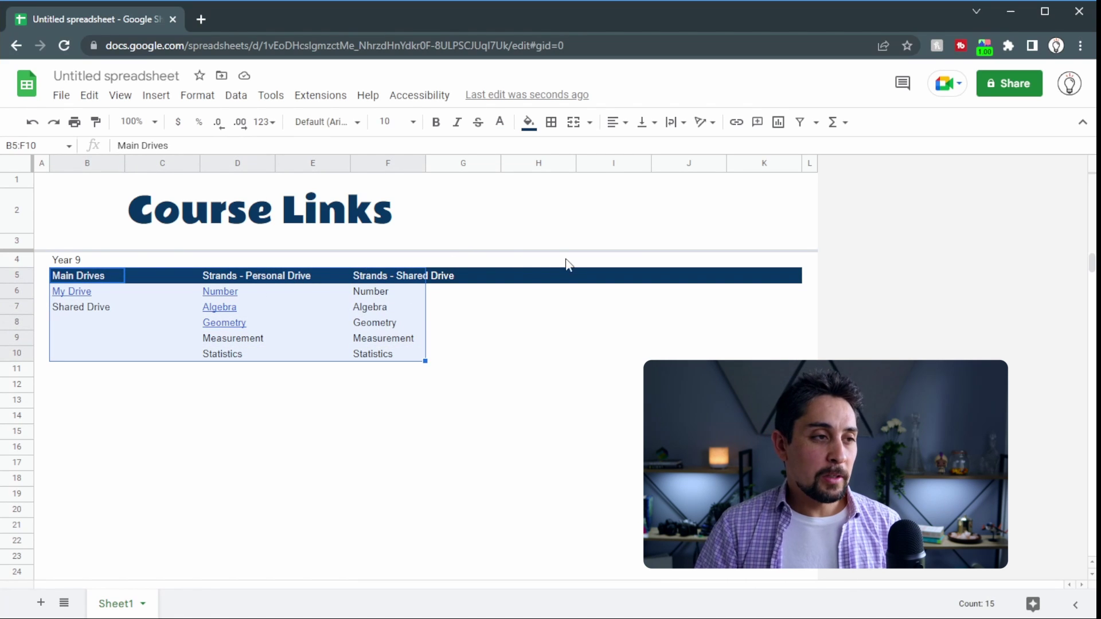
Step: Add an Important Docs header in H5 with Year plan, Scheme and Ten Ticks below
{"action": "left_click", "coordinate": [543, 278]}
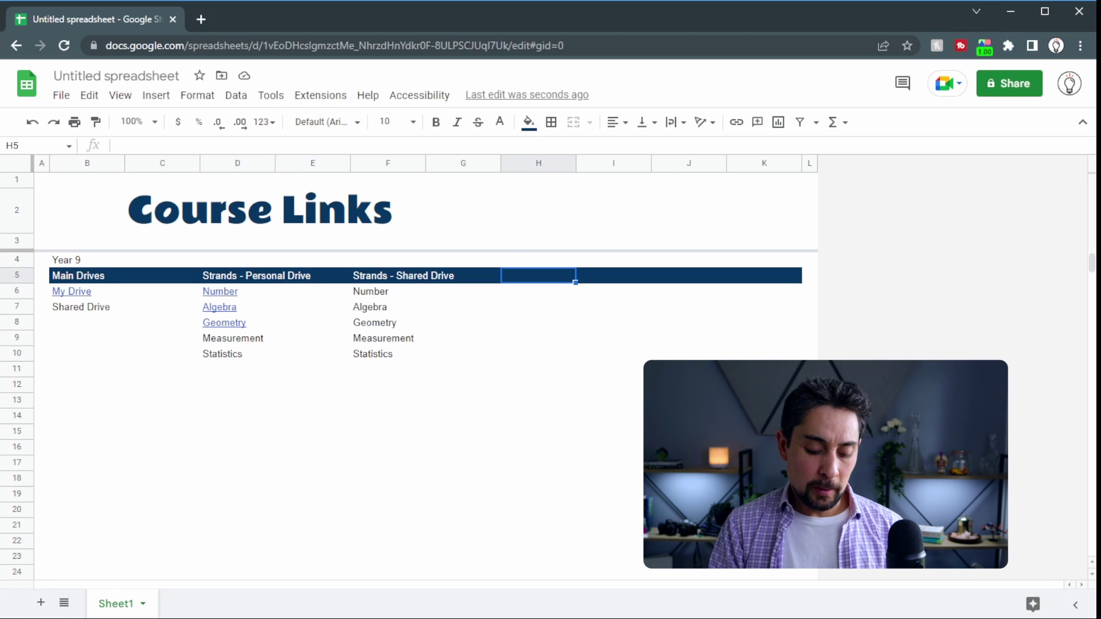
{"action": "type", "text": "Other Link"}
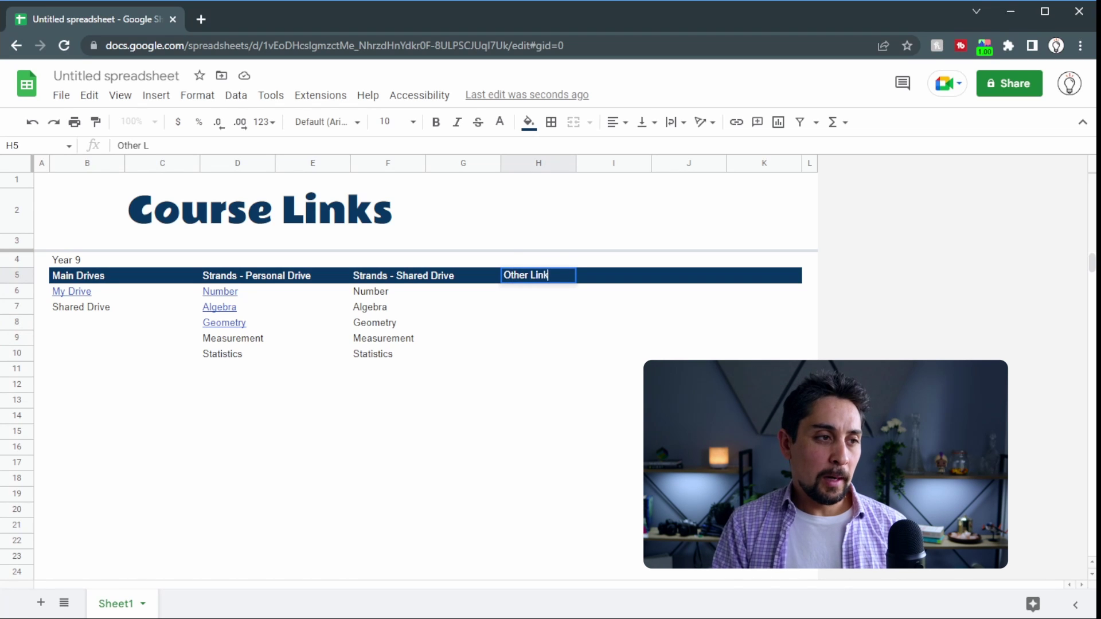
{"action": "key", "text": "BackSpace"}
{"action": "key", "text": "BackSpace"}
{"action": "key", "text": "BackSpace"}
{"action": "key", "text": "BackSpace"}
{"action": "key", "text": "BackSpace"}
{"action": "key", "text": "BackSpace"}
{"action": "key", "text": "BackSpace"}
{"action": "key", "text": "BackSpace"}
{"action": "key", "text": "BackSpace"}
{"action": "key", "text": "BackSpace"}
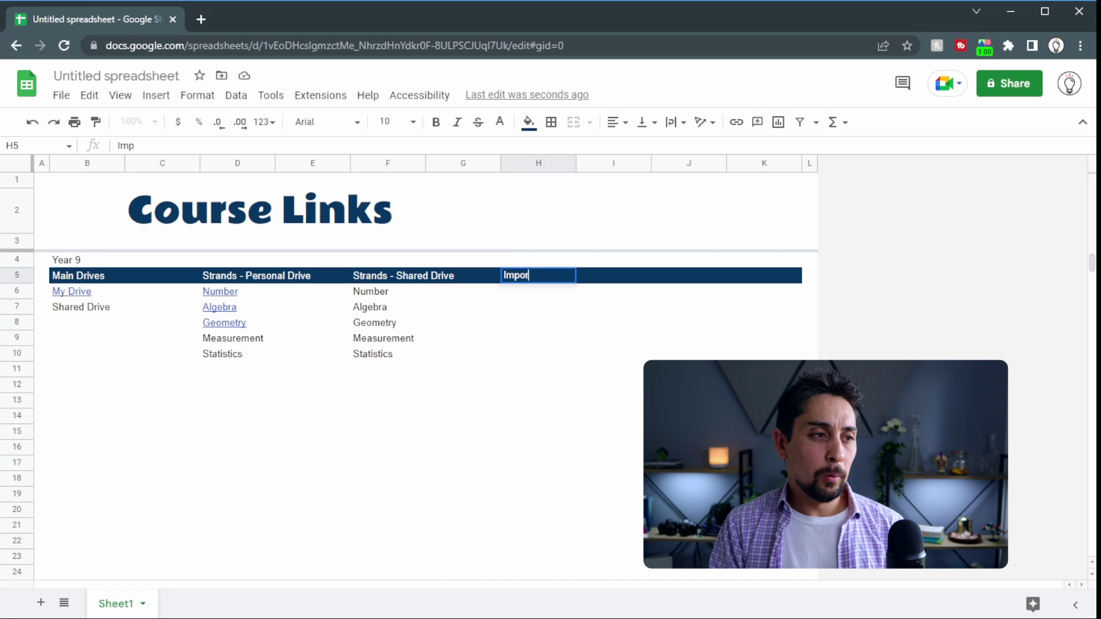
{"action": "type", "text": "Important Docs"}
{"action": "key", "text": "Return"}
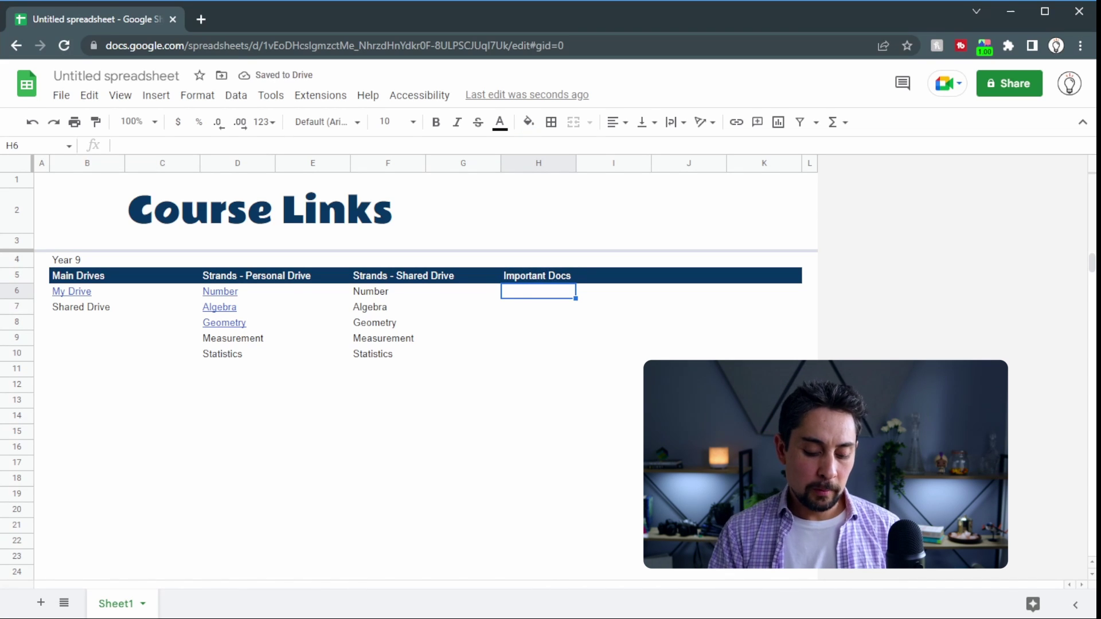
{"action": "type", "text": "Year plan"}
{"action": "key", "text": "Return"}
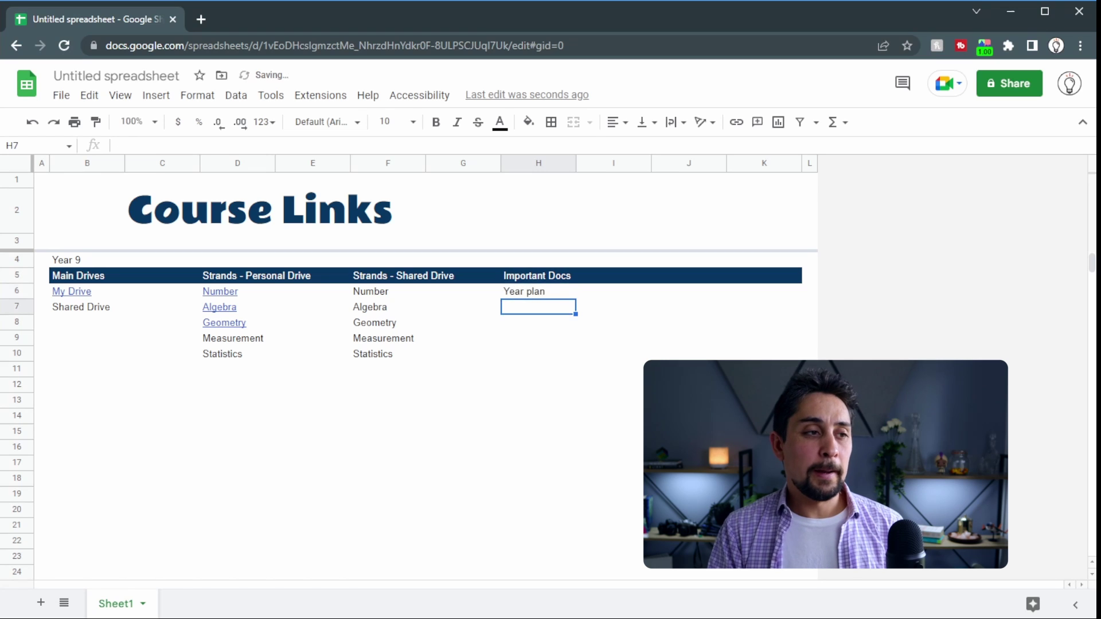
{"action": "type", "text": "Scheme"}
{"action": "key", "text": "Return"}
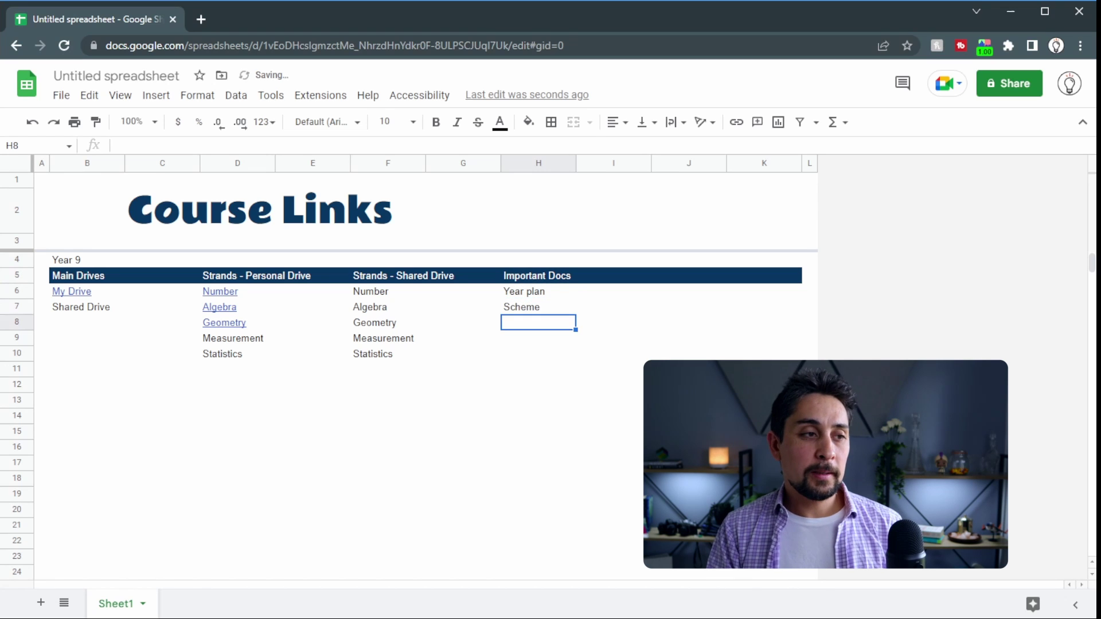
{"action": "type", "text": "Ten Ticks"}
{"action": "key", "text": "Return"}
{"action": "key", "text": "Up"}
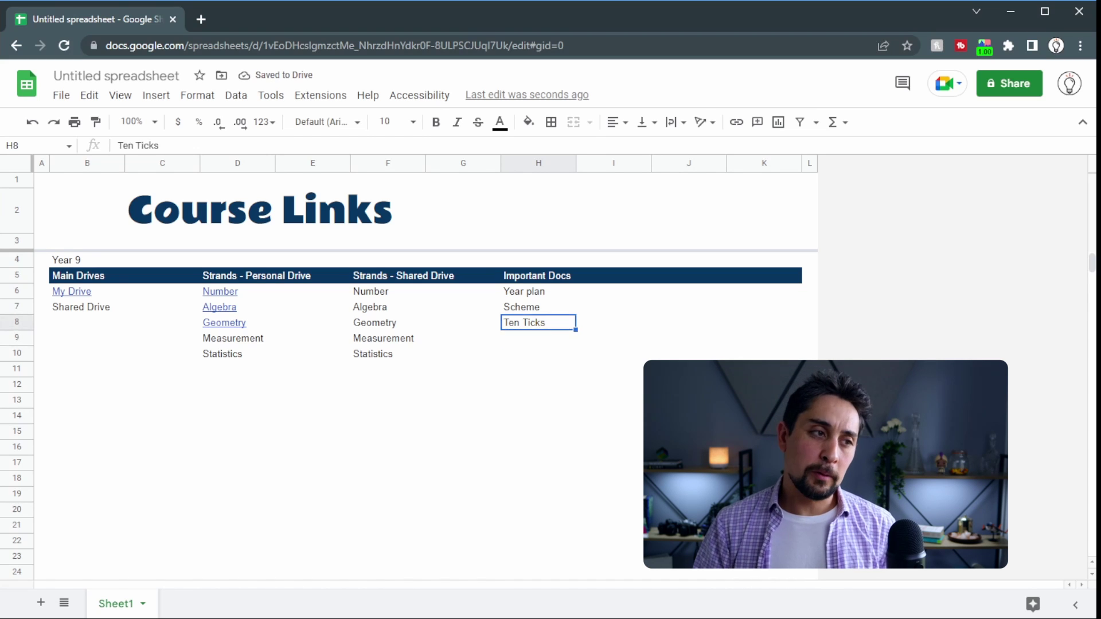
{"action": "key", "text": "Up"}
{"action": "key", "text": "Up"}
{"action": "key", "text": "Up"}
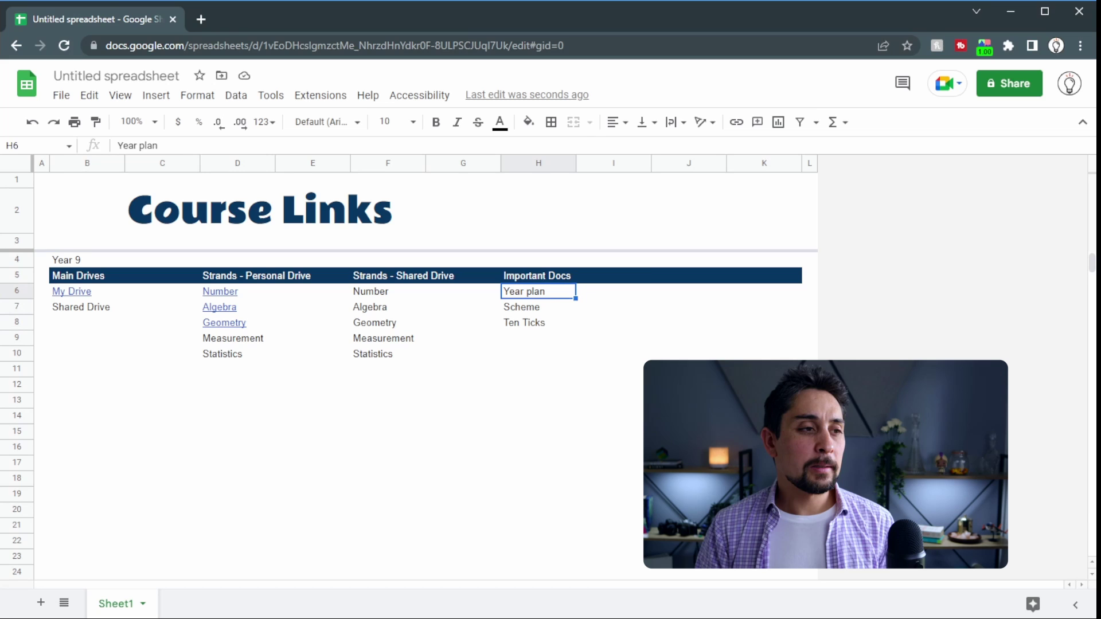
Step: Add an Other Docs header in J5 with Alpha Book in J6
{"action": "key", "text": "Right"}
{"action": "key", "text": "Right"}
{"action": "type", "text": "Other"}
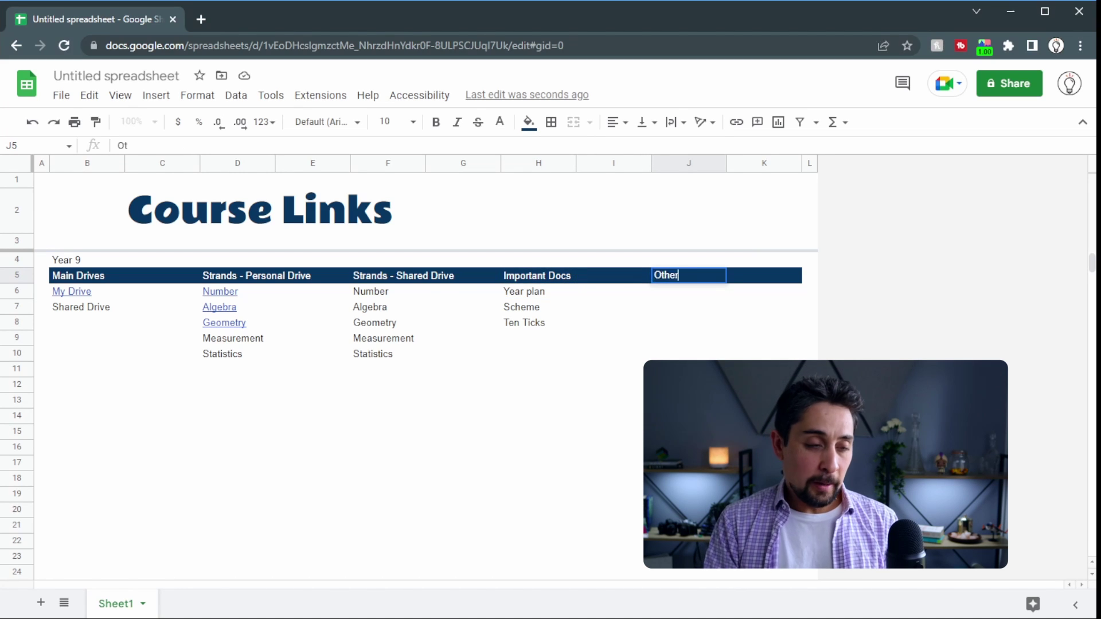
{"action": "type", "text": " Docs"}
{"action": "key", "text": "Return"}
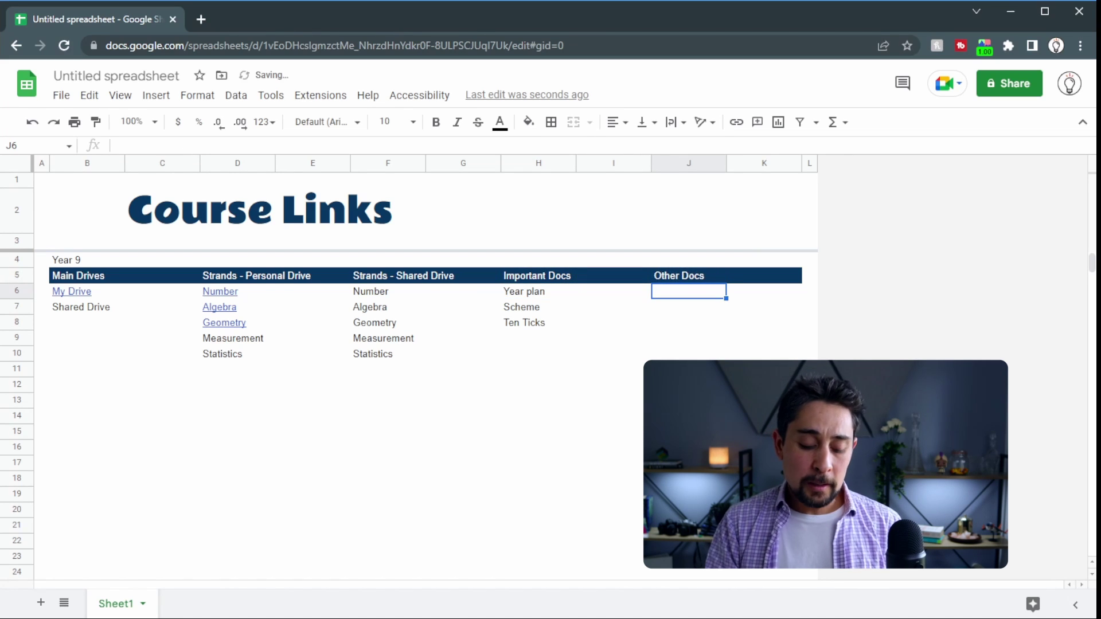
{"action": "type", "text": "Book"}
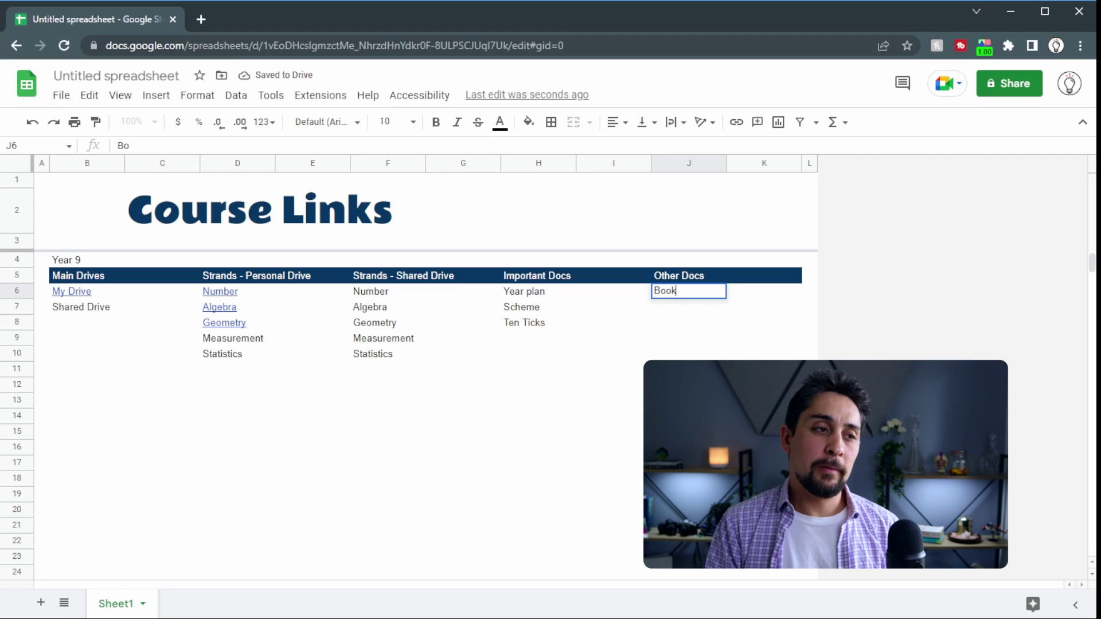
{"action": "type", "text": "Alpha"}
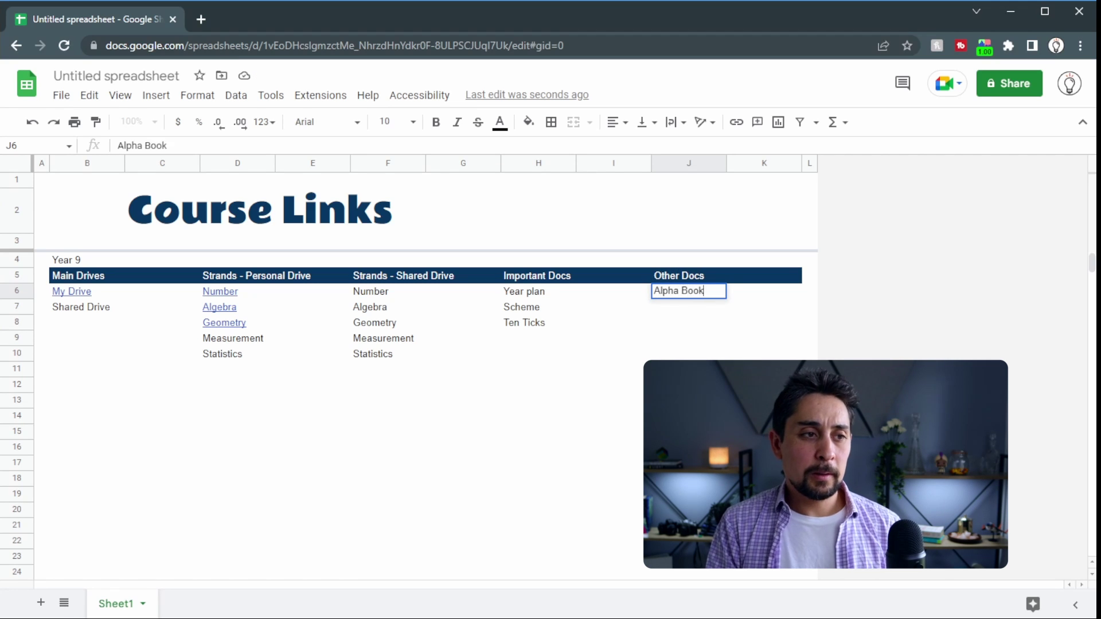
{"action": "key", "text": "Return"}
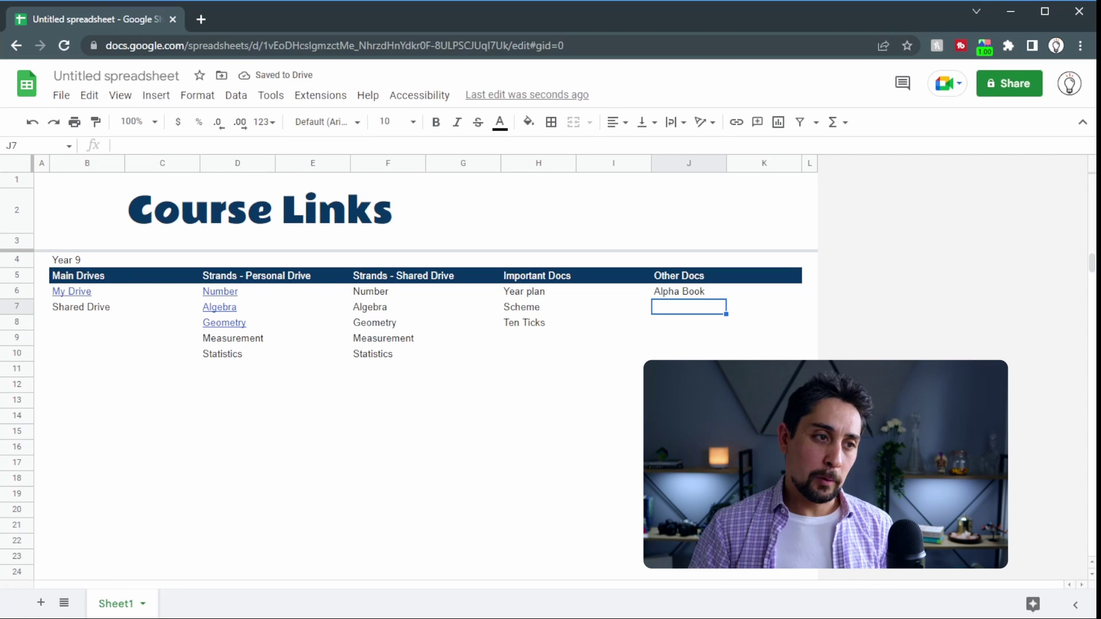
{"action": "left_click", "coordinate": [683, 294]}
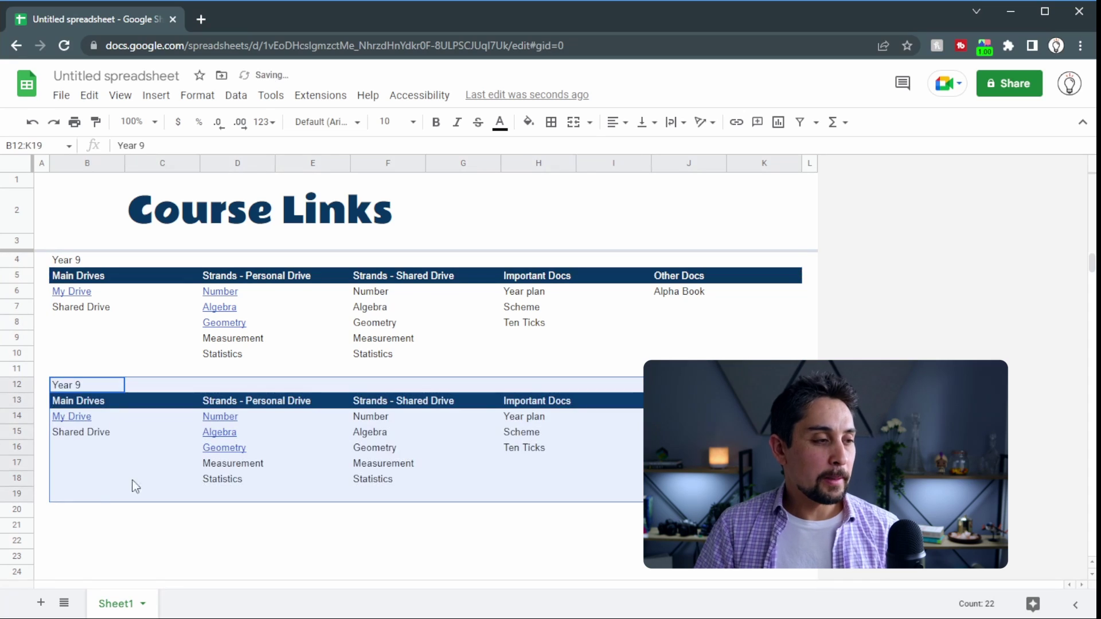
Step: Change the copied table's B12 label from Year 9 to Year 10, then move down to its My Drive link
{"action": "double_click", "coordinate": [79, 389]}
{"action": "key", "text": "BackSpace"}
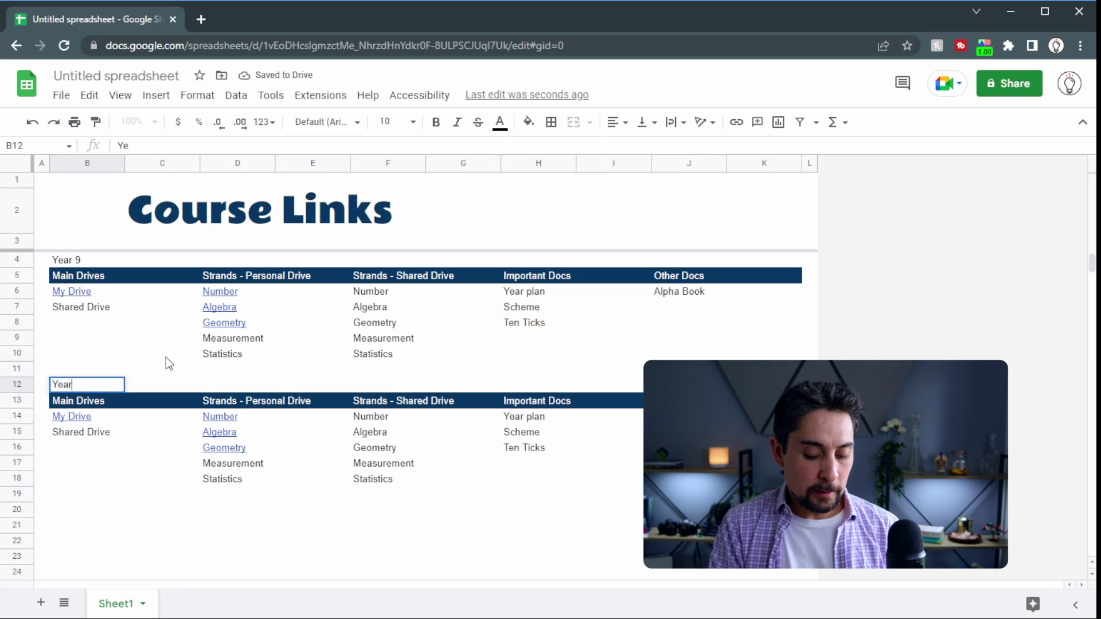
{"action": "type", "text": "10"}
{"action": "key", "text": "Return"}
{"action": "key", "text": "Down"}
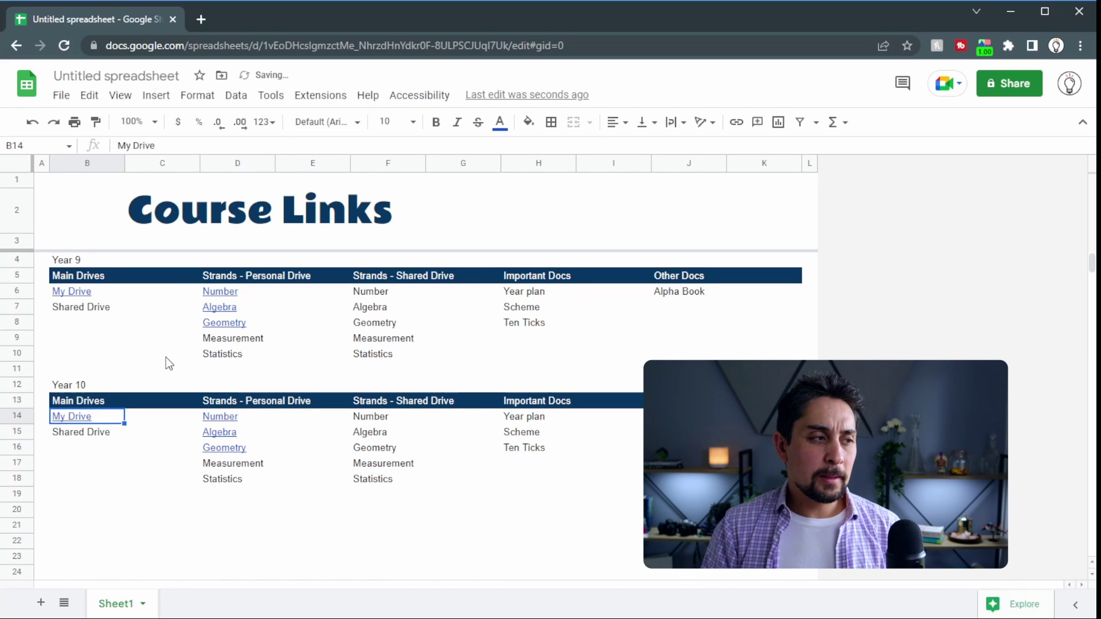
Step: Go to My Drive in Google Drive and create a Year 10 folder beside Year 9
{"action": "left_click", "coordinate": [132, 441]}
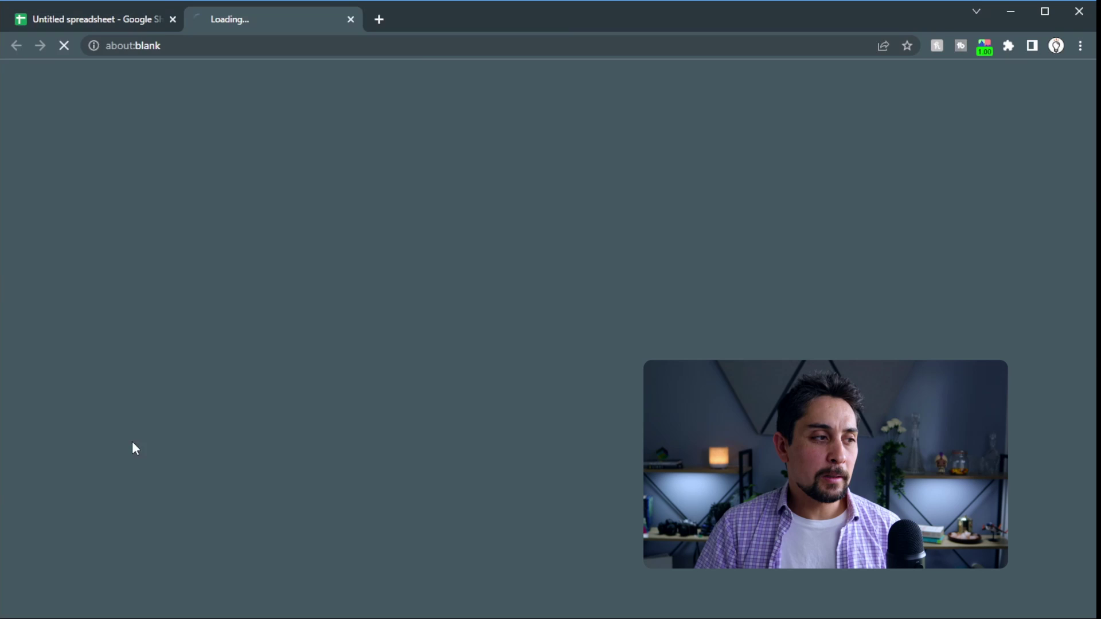
{"action": "middle_click", "coordinate": [246, 17]}
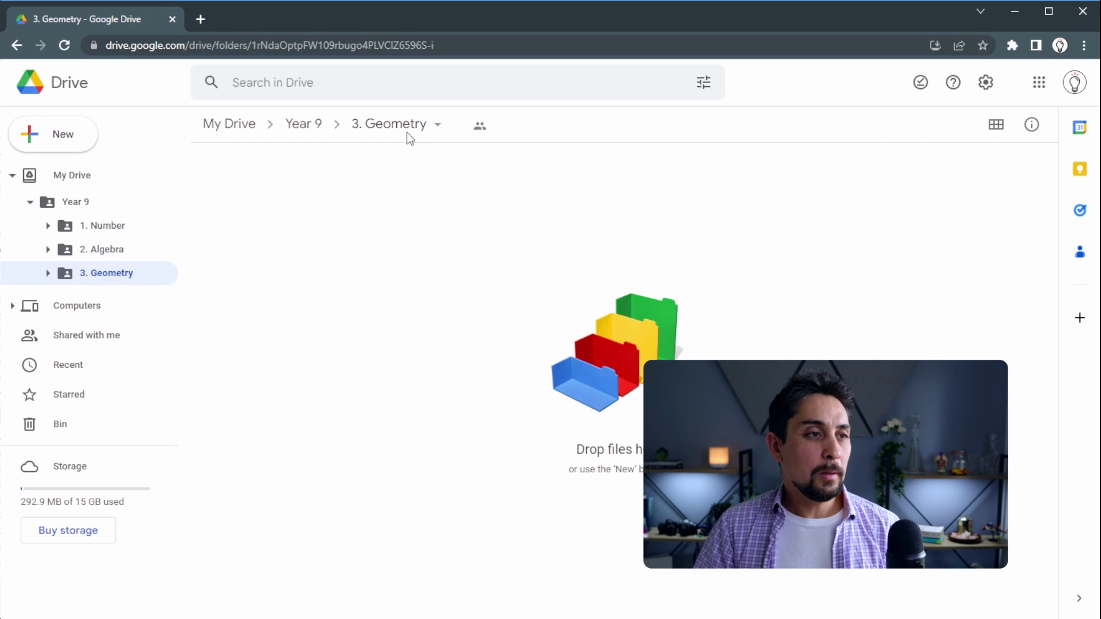
{"action": "left_click", "coordinate": [229, 124]}
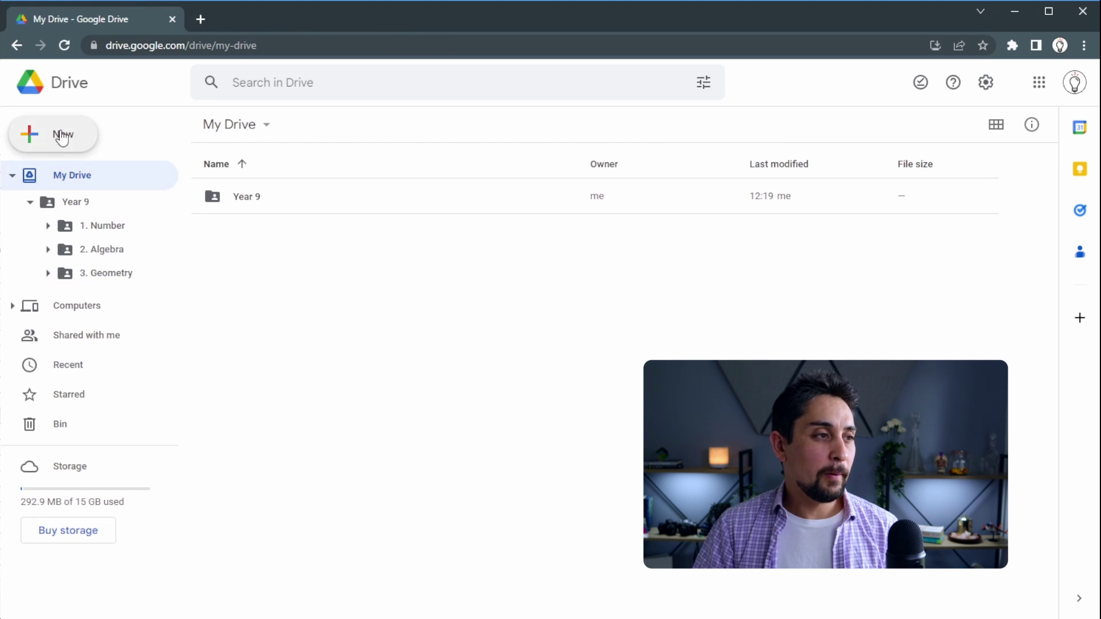
{"action": "key", "text": "c"}
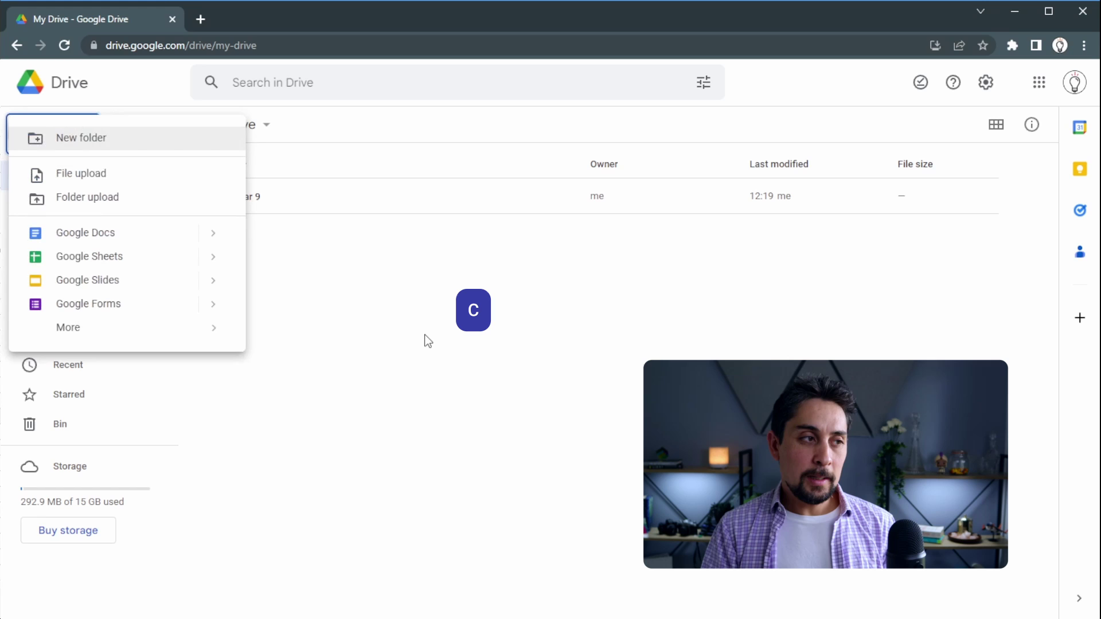
{"action": "key", "text": "Return"}
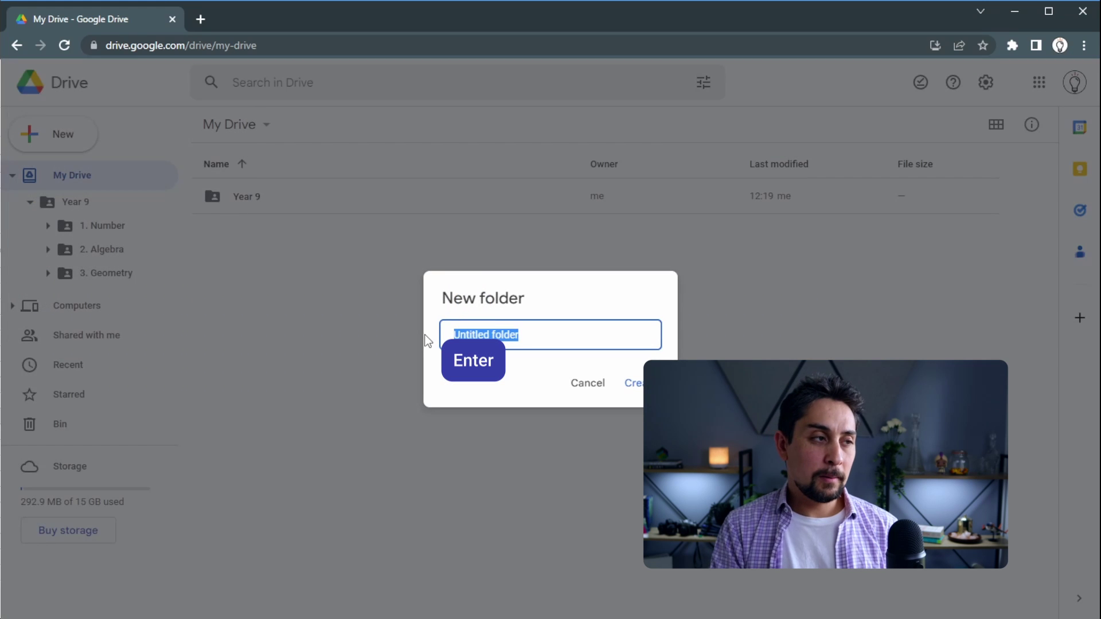
{"action": "type", "text": "Year 10"}
{"action": "key", "text": "Return"}
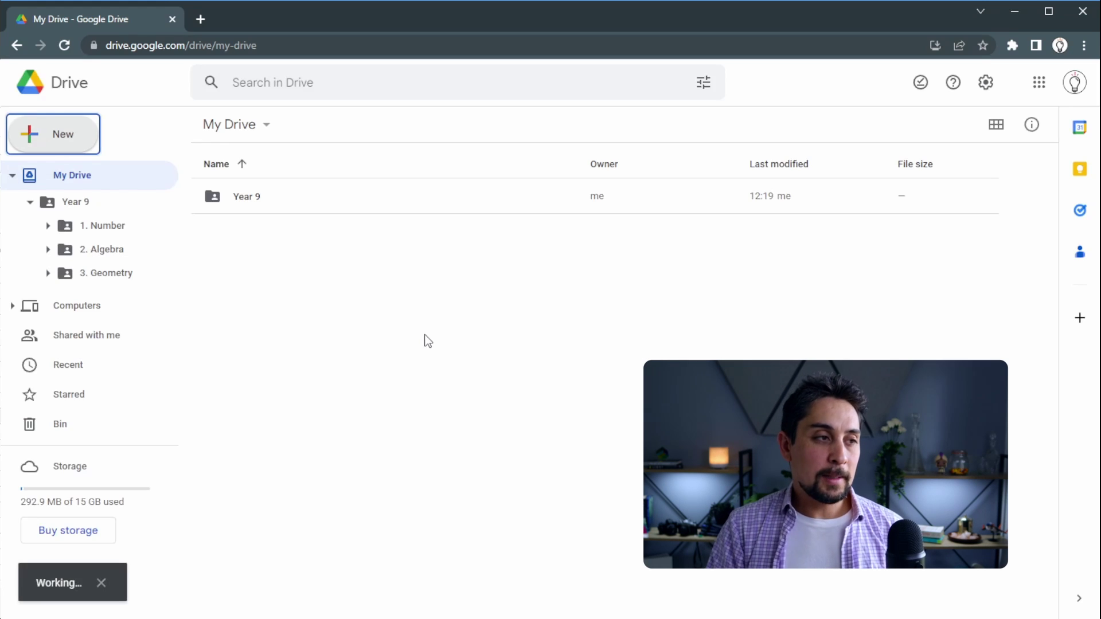
Step: Create Level 1, Level 2 and Level 3 folders, then return to the spreadsheet
{"action": "key", "text": "c"}
{"action": "key", "text": "Return"}
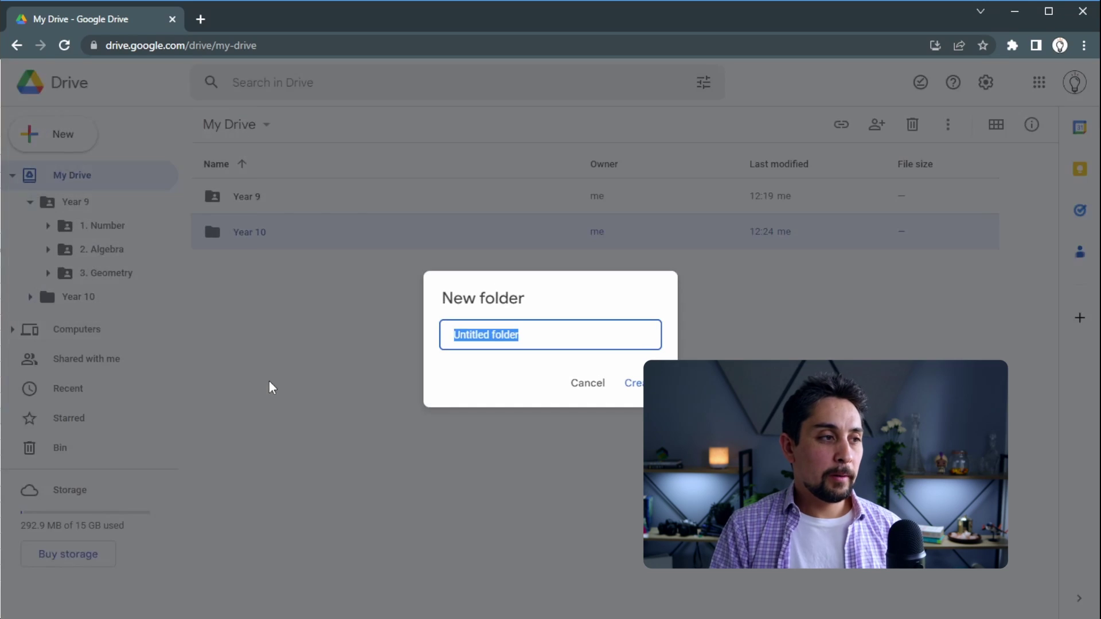
{"action": "type", "text": "Level 1"}
{"action": "key", "text": "Return"}
{"action": "key", "text": "c"}
{"action": "key", "text": "Return"}
{"action": "type", "text": "Level 2"}
{"action": "key", "text": "Return"}
{"action": "key", "text": "c"}
{"action": "key", "text": "Return"}
{"action": "type", "text": "Level 3"}
{"action": "key", "text": "Return"}
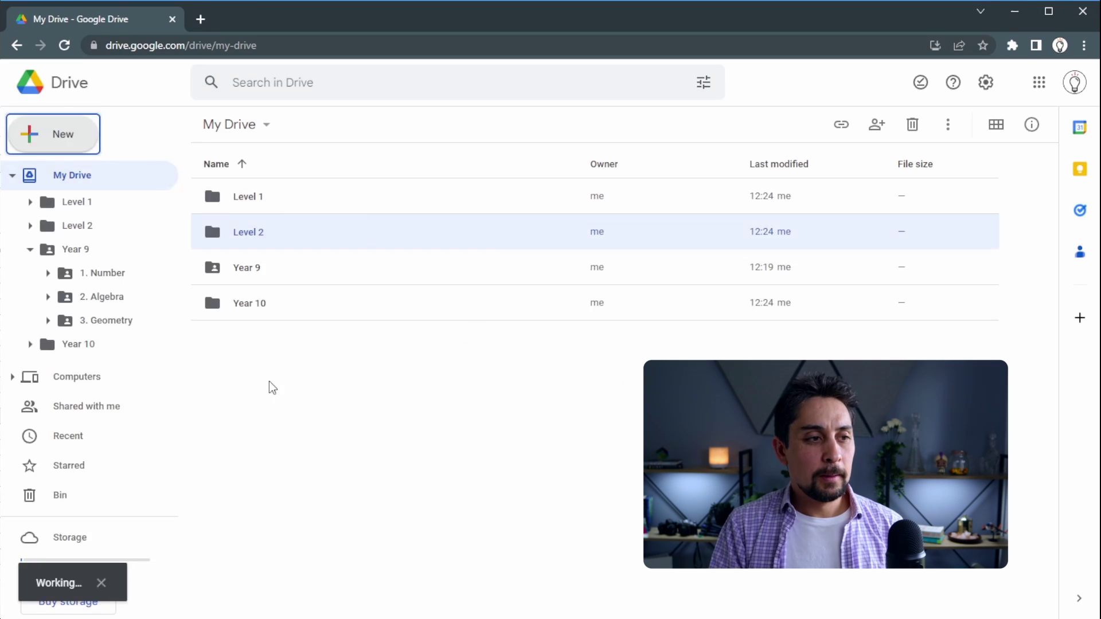
{"action": "key", "text": "ctrl+a"}
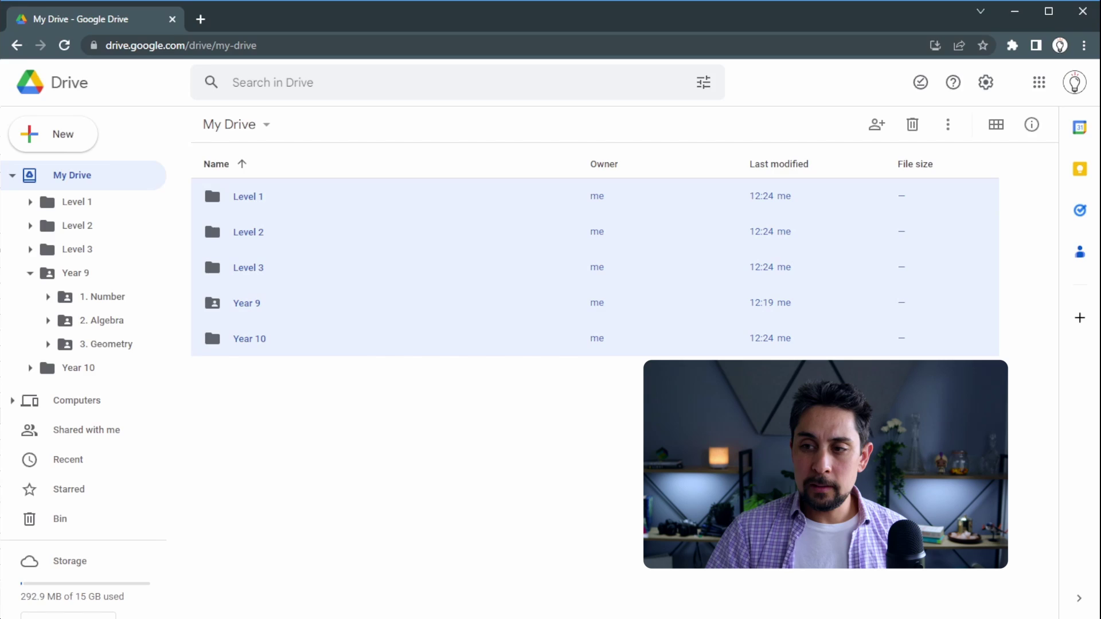
{"action": "key", "text": "alt+Tab"}
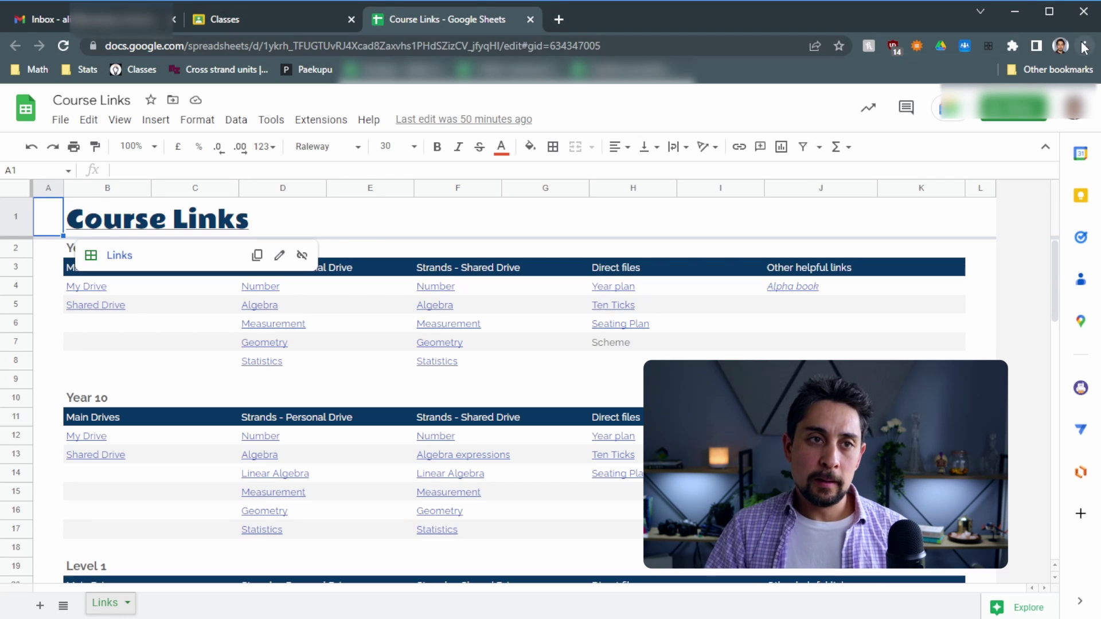
Step: Open Chrome's Settings in a new tab beside the Course Links sheet
{"action": "key", "text": "alt+f"}
{"action": "key", "text": "s"}
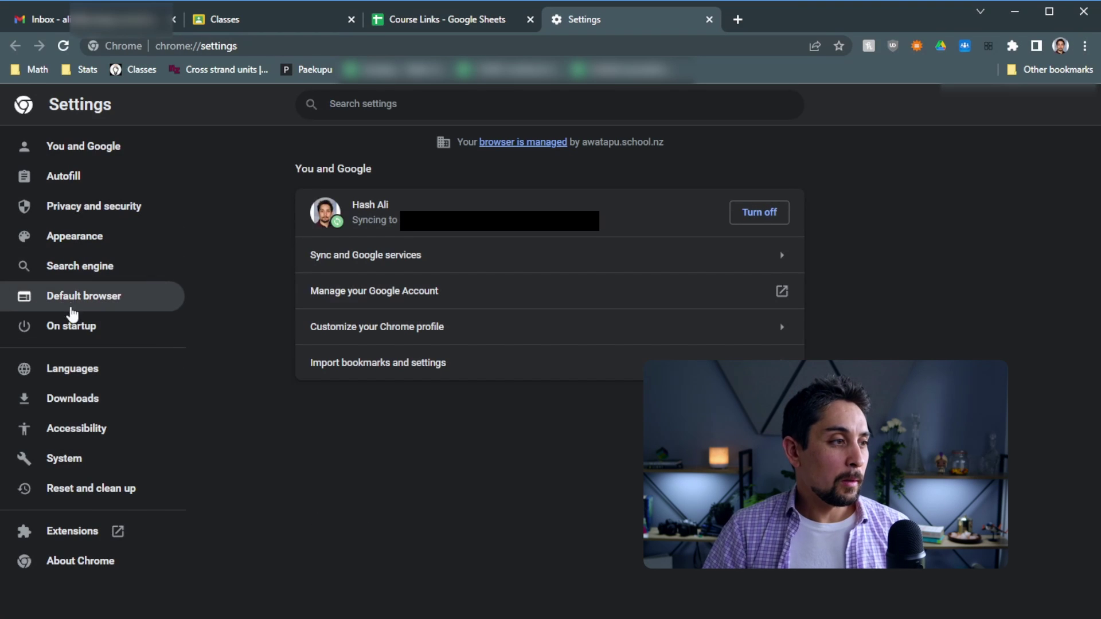
Step: Check that the Course Links sheet is listed under On startup, then close the Settings tab
{"action": "left_click", "coordinate": [70, 327]}
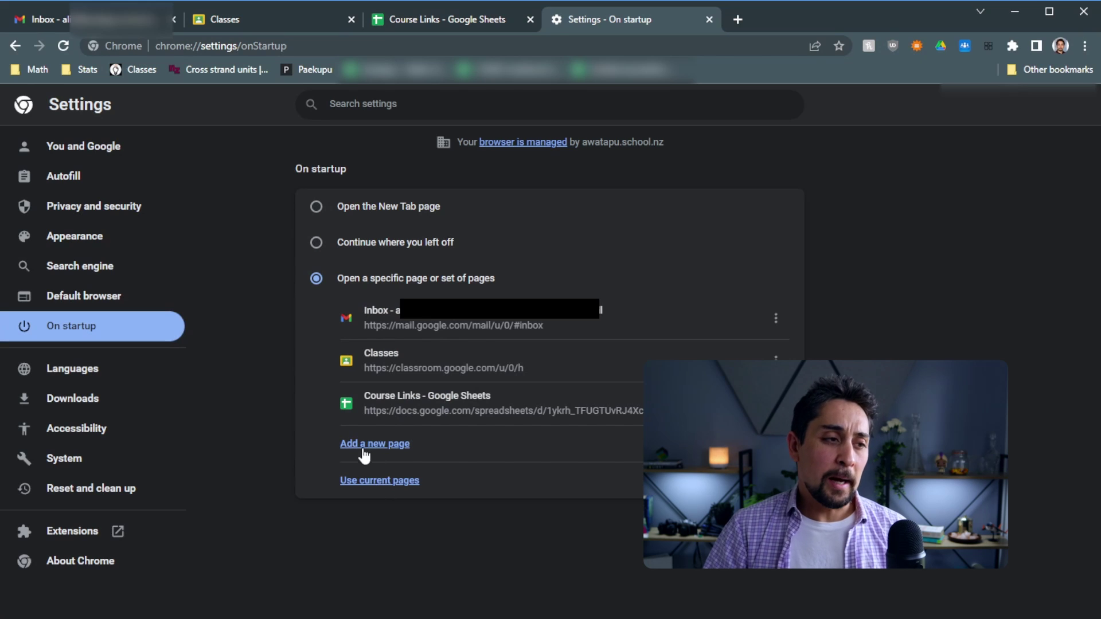
{"action": "key", "text": "ctrl+w"}
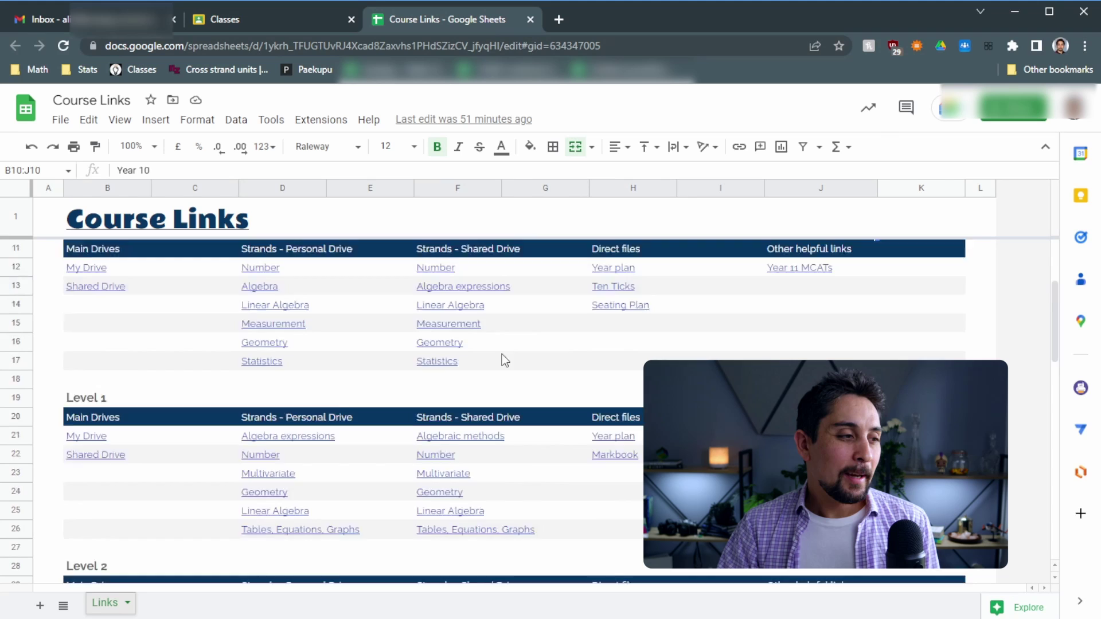
{"action": "scroll", "coordinate": [504, 360], "scroll_direction": "up", "scroll_amount": 13}
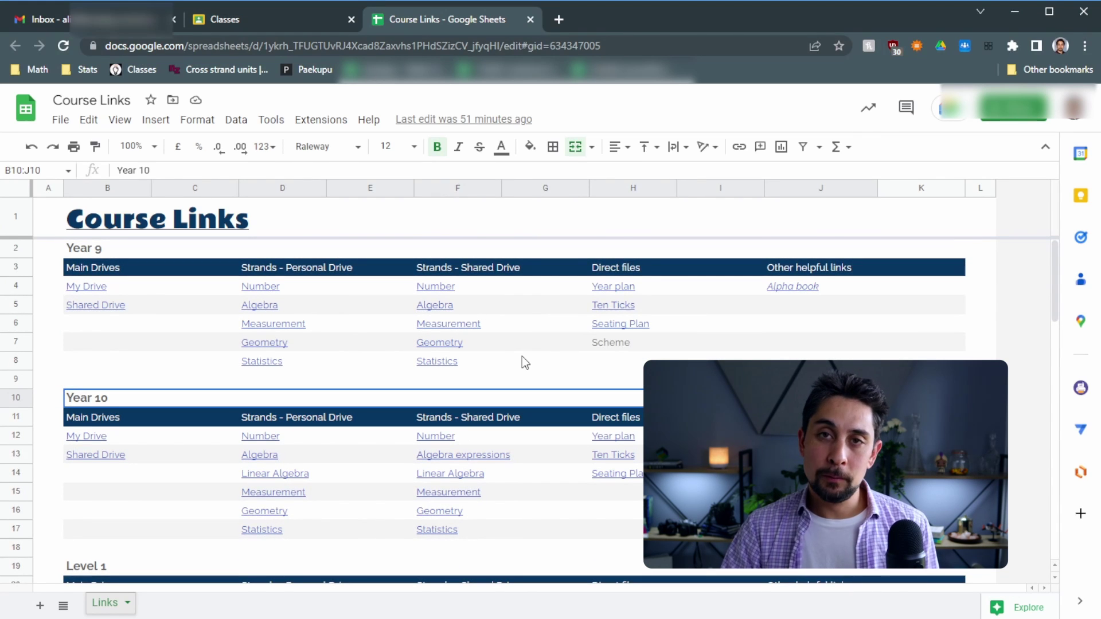
{"action": "left_click", "coordinate": [264, 369]}
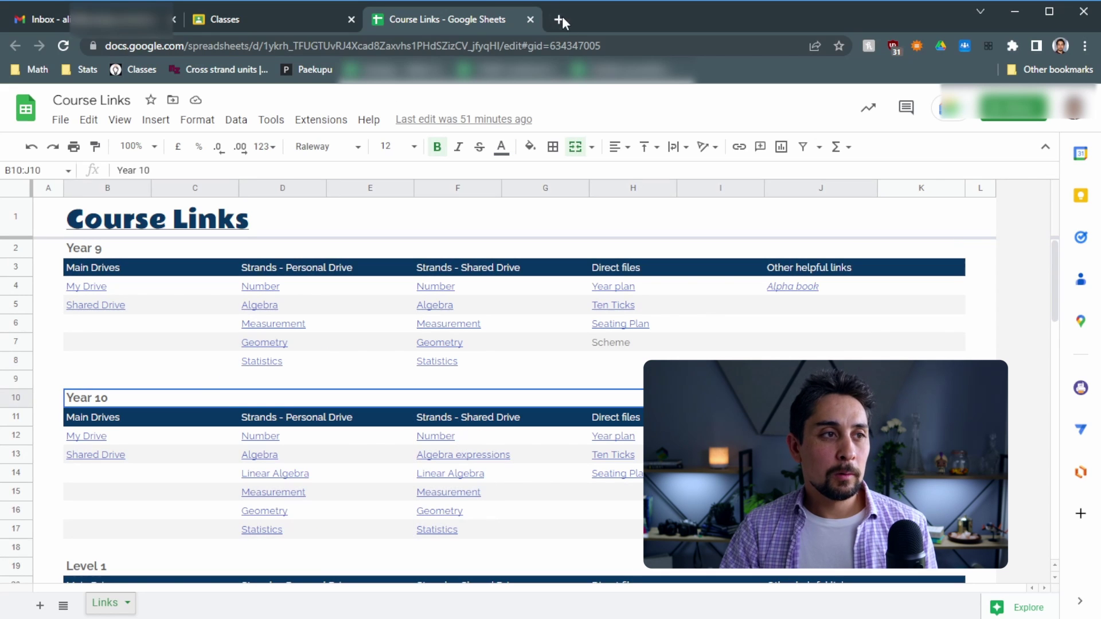
{"action": "left_click", "coordinate": [561, 19]}
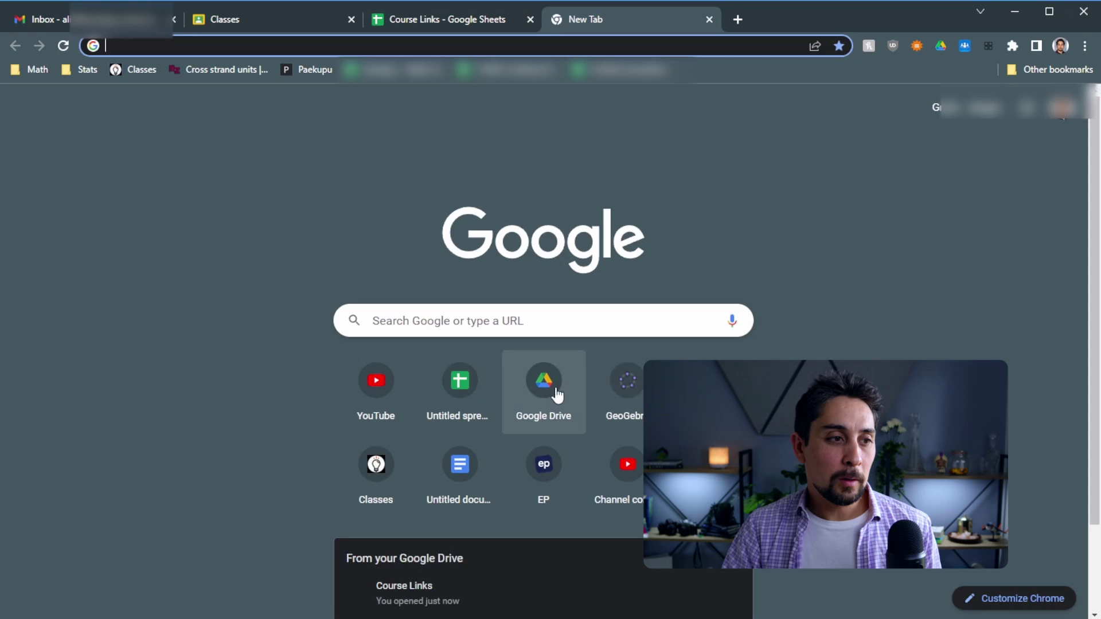
{"action": "left_click", "coordinate": [555, 389]}
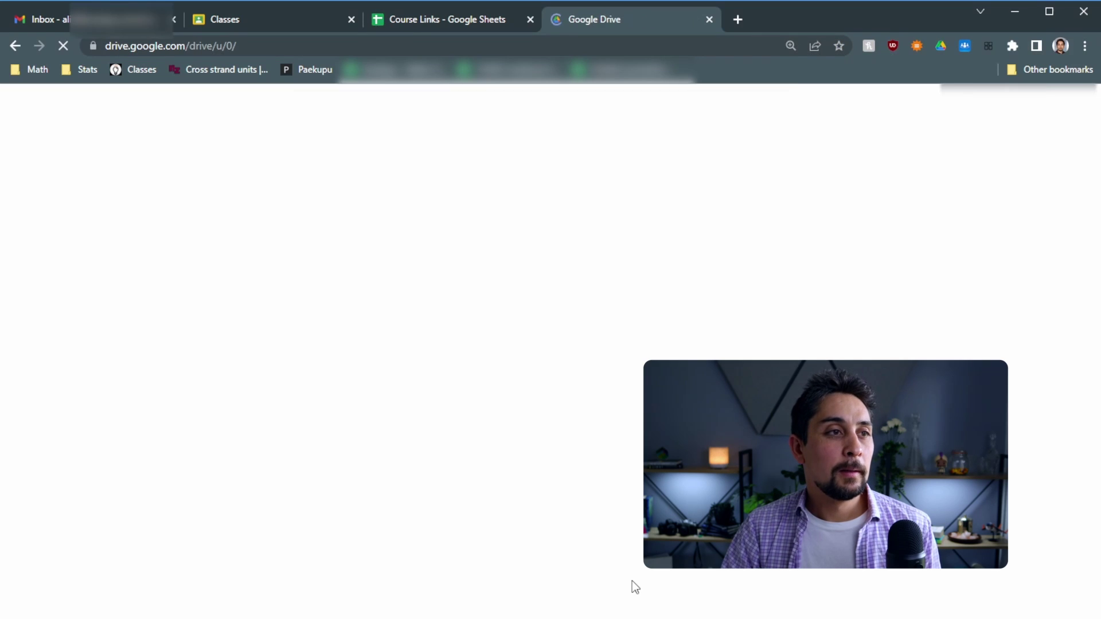
{"action": "scroll", "coordinate": [376, 431], "scroll_direction": "down", "scroll_amount": 6}
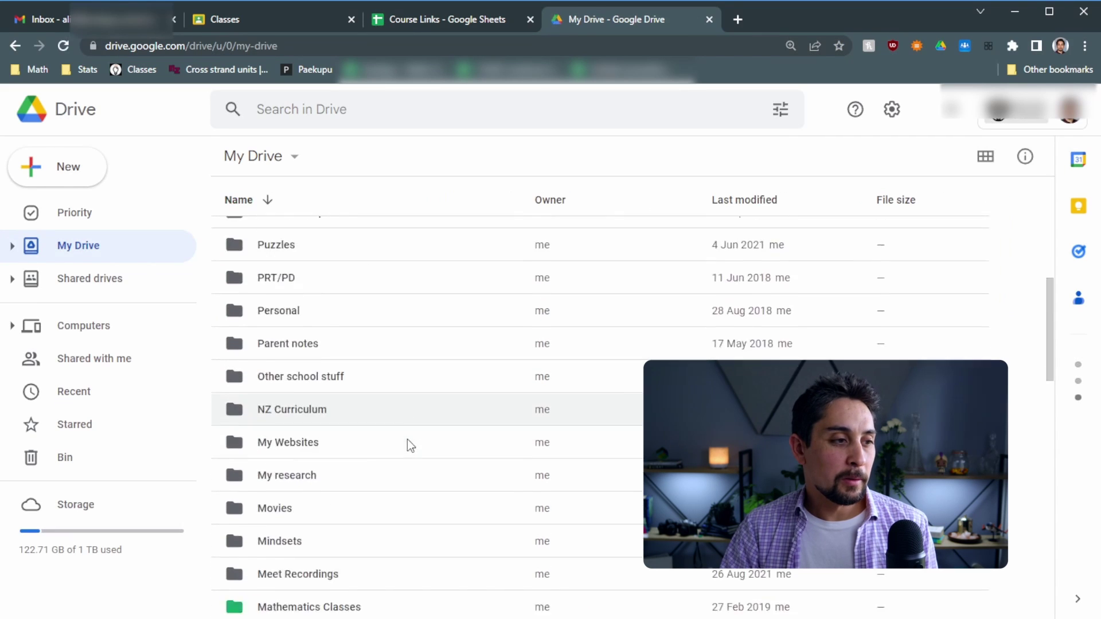
{"action": "scroll", "coordinate": [407, 439], "scroll_direction": "down", "scroll_amount": 6}
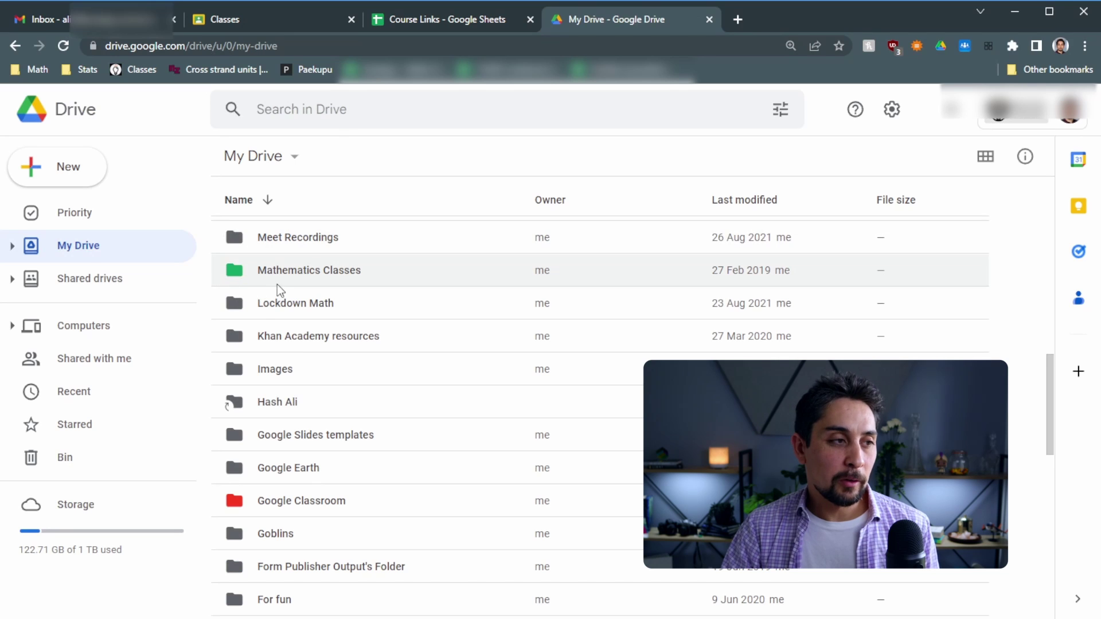
{"action": "double_click", "coordinate": [280, 281]}
{"action": "left_click", "coordinate": [293, 373]}
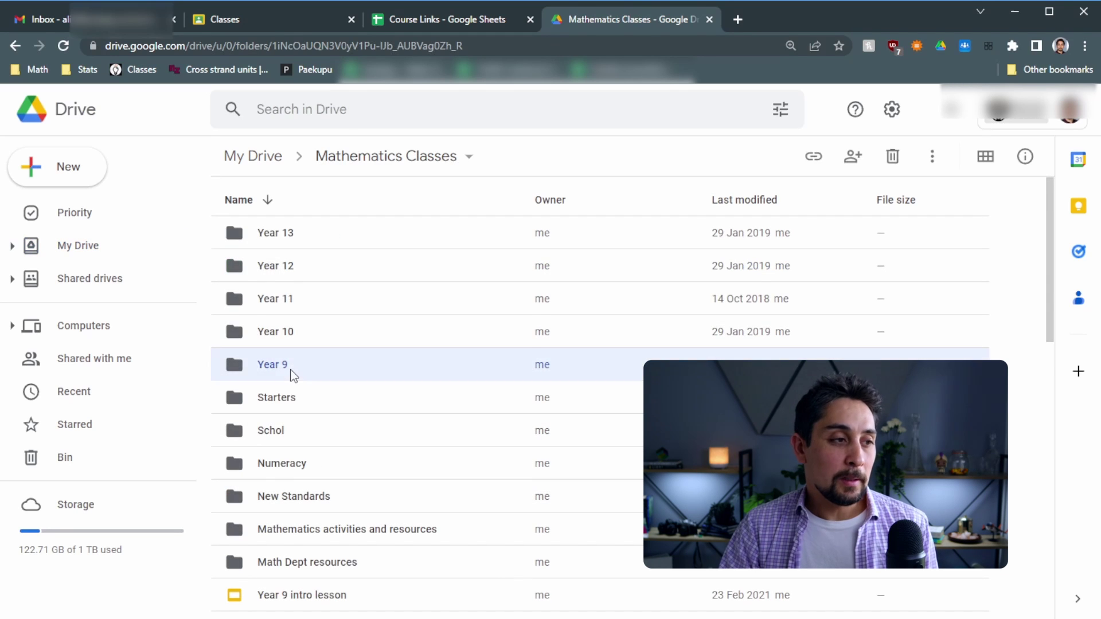
{"action": "double_click", "coordinate": [293, 374]}
{"action": "scroll", "coordinate": [301, 551], "scroll_direction": "down", "scroll_amount": 2}
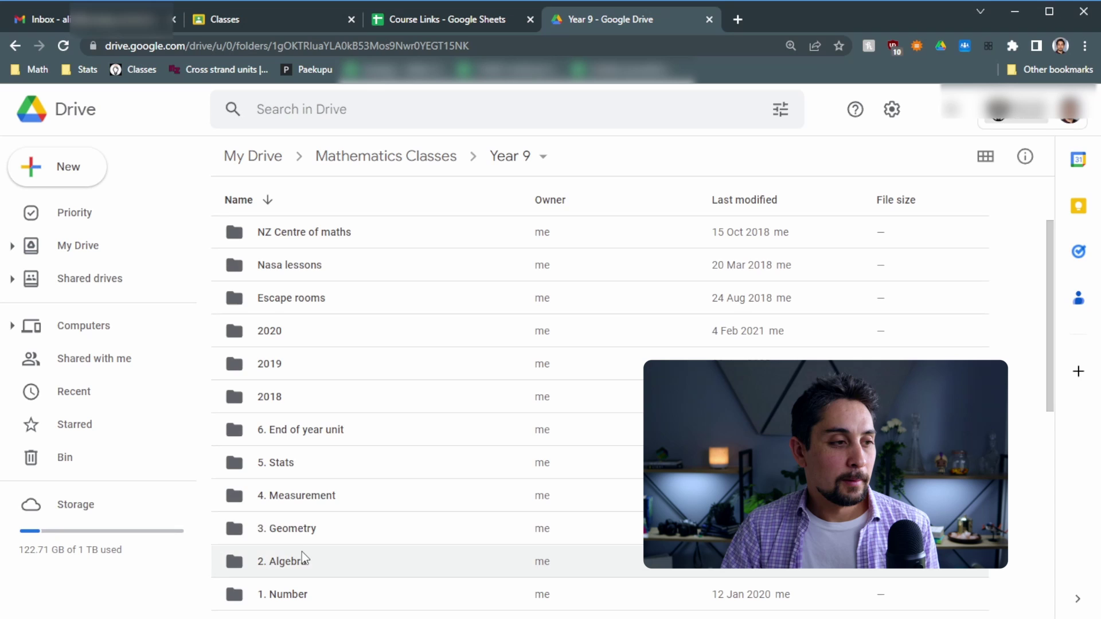
{"action": "double_click", "coordinate": [301, 462]}
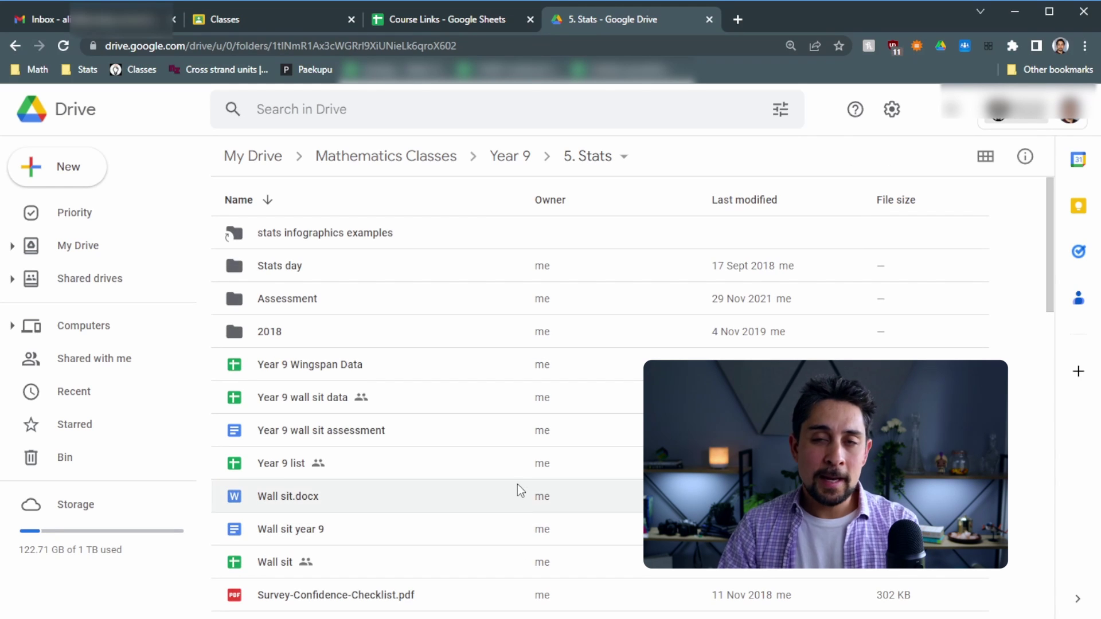
{"action": "key", "text": "ctrl+w"}
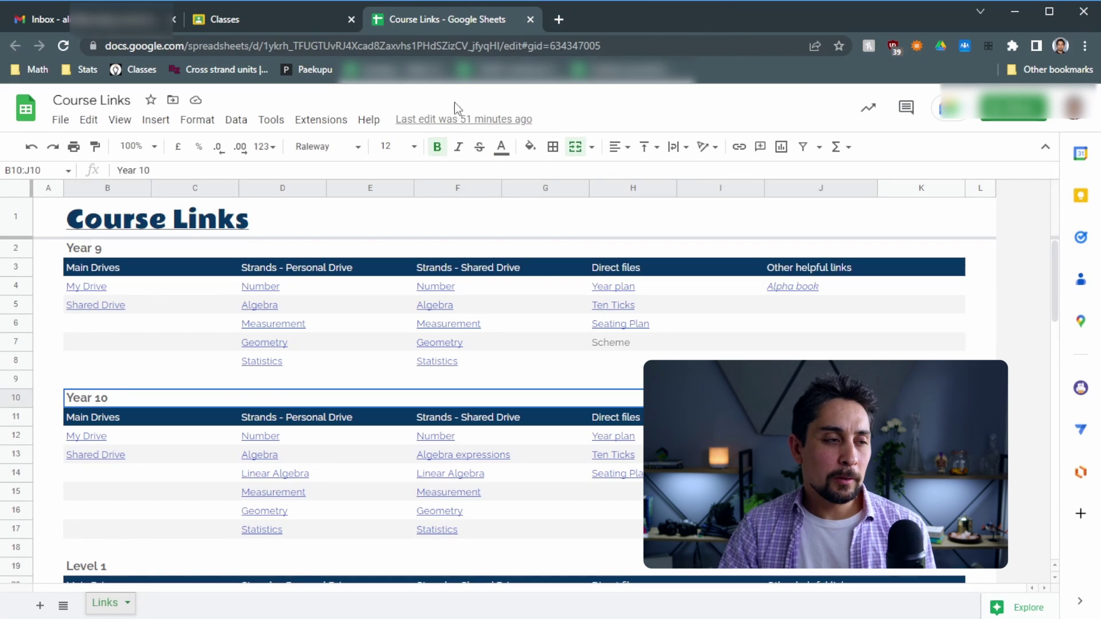
{"action": "left_click", "coordinate": [116, 379]}
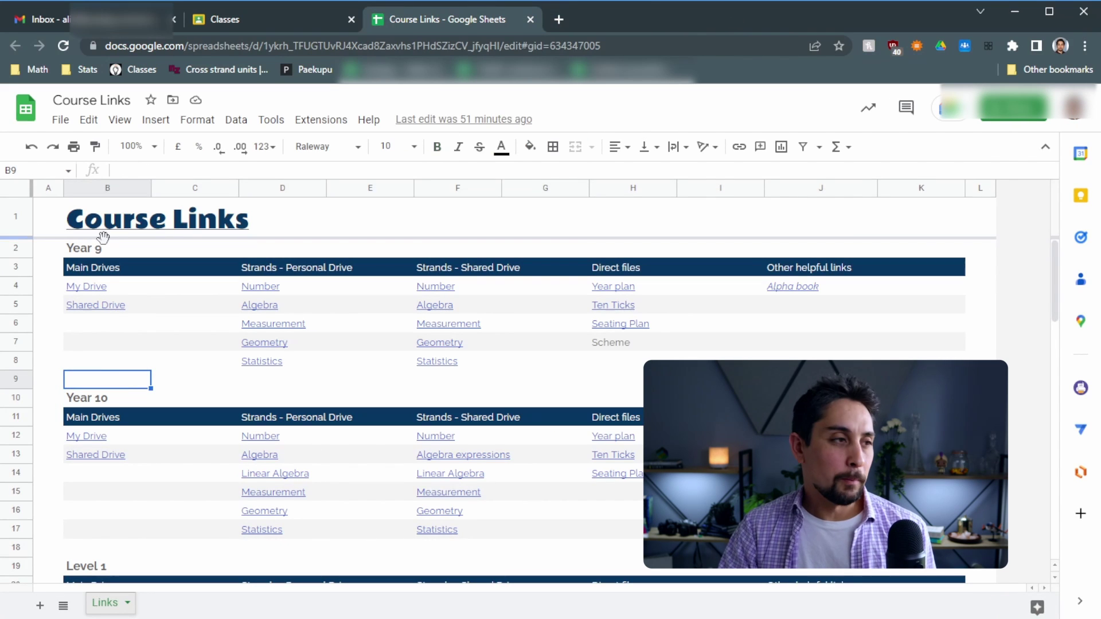
{"action": "left_click", "coordinate": [247, 369]}
{"action": "left_click", "coordinate": [324, 390]}
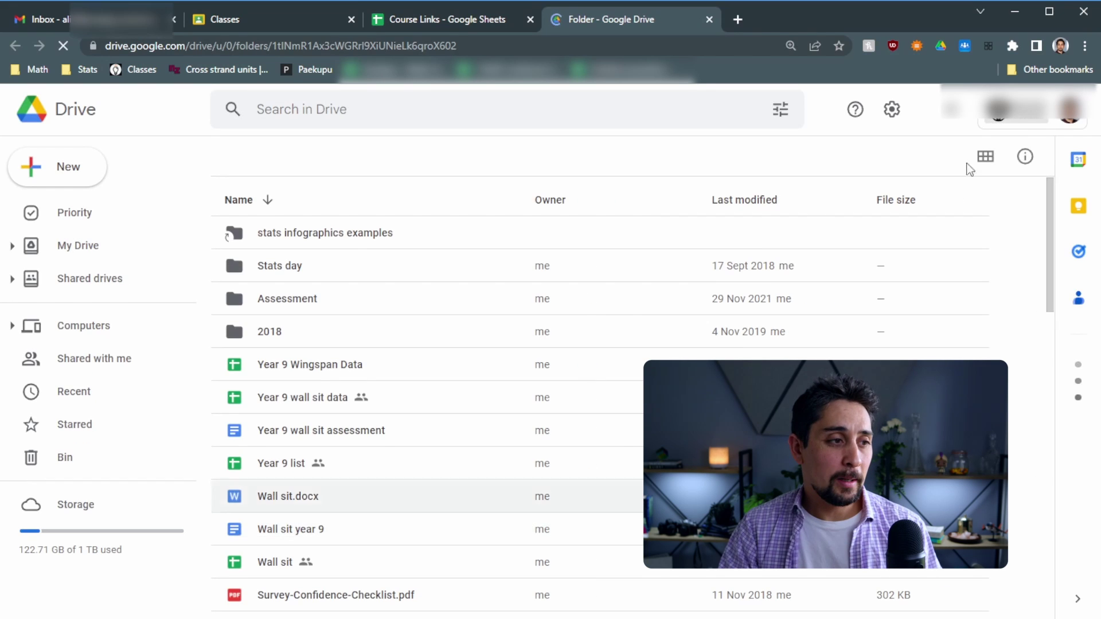
{"action": "key", "text": "ctrl+shift+Tab"}
{"action": "middle_click", "coordinate": [603, 19]}
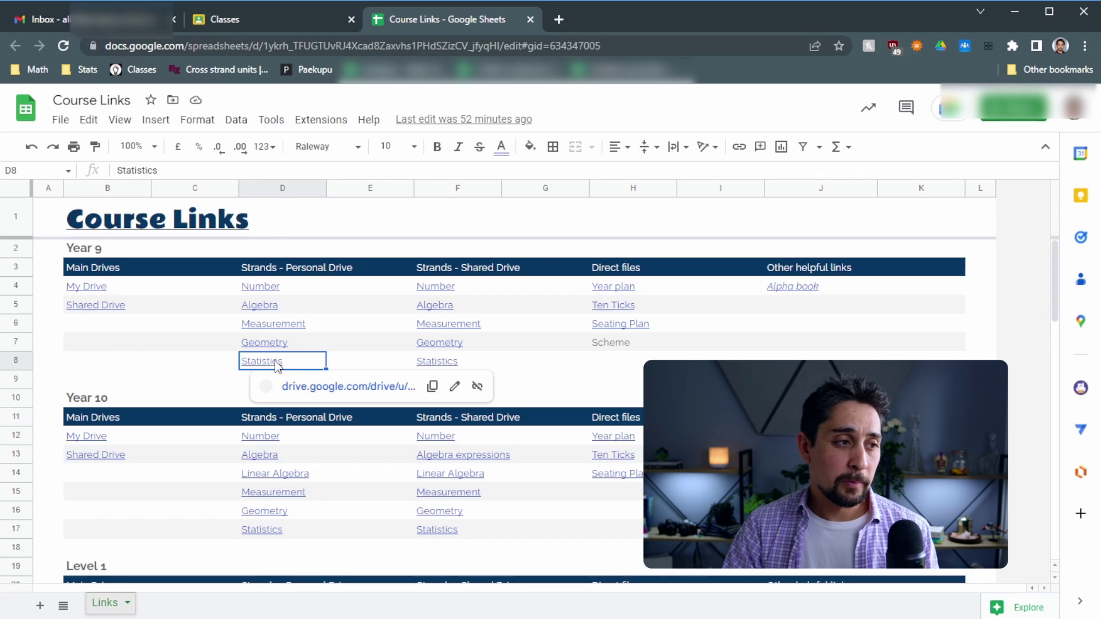
{"action": "scroll", "coordinate": [156, 458], "scroll_direction": "down", "scroll_amount": 15}
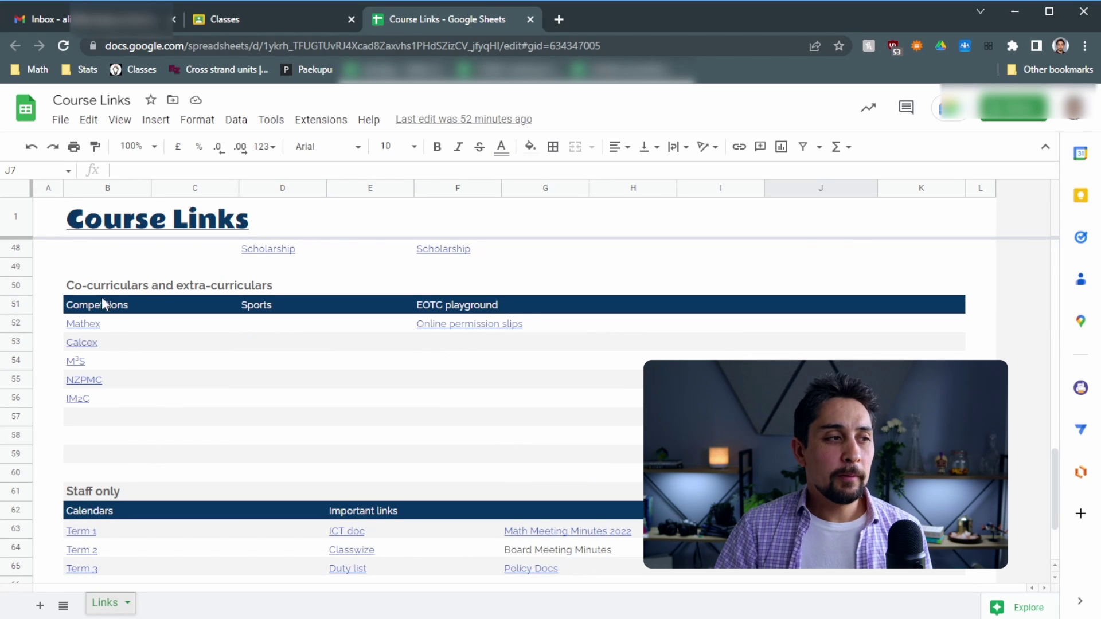
{"action": "left_click_drag", "start_coordinate": [108, 329], "coordinate": [86, 410]}
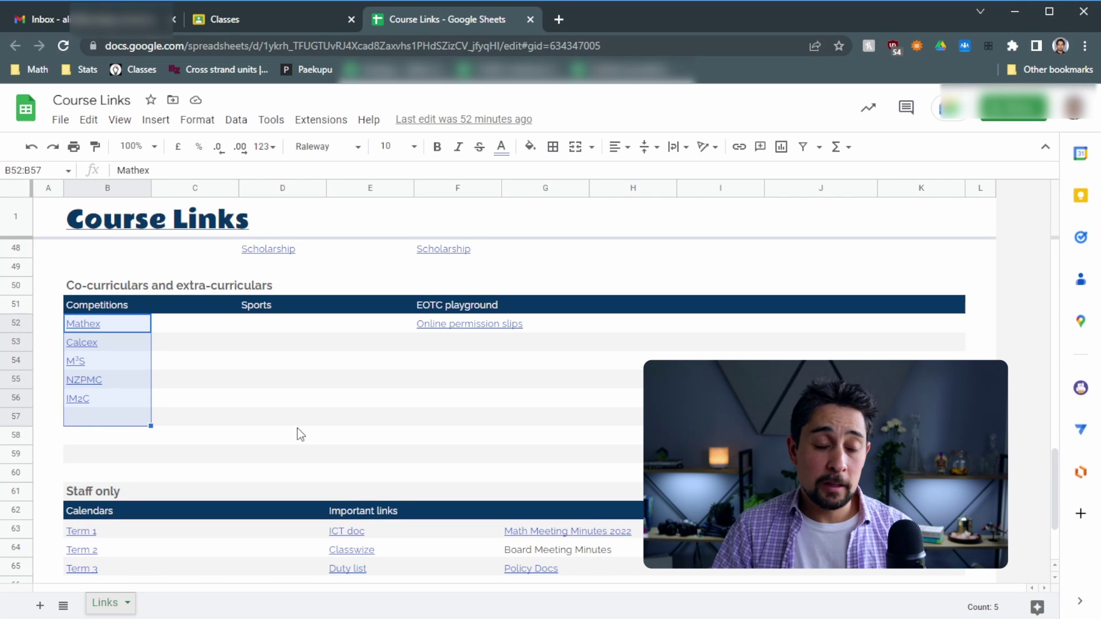
{"action": "left_click", "coordinate": [466, 358]}
{"action": "scroll", "coordinate": [468, 338], "scroll_direction": "down", "scroll_amount": 5}
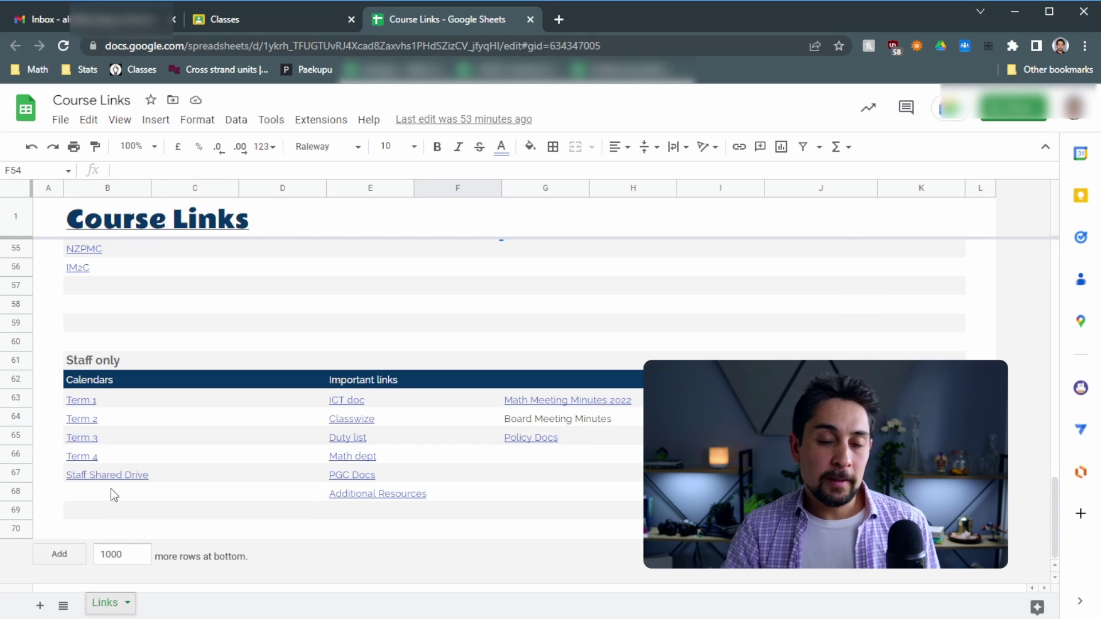
{"action": "key", "text": "ctrl+Down"}
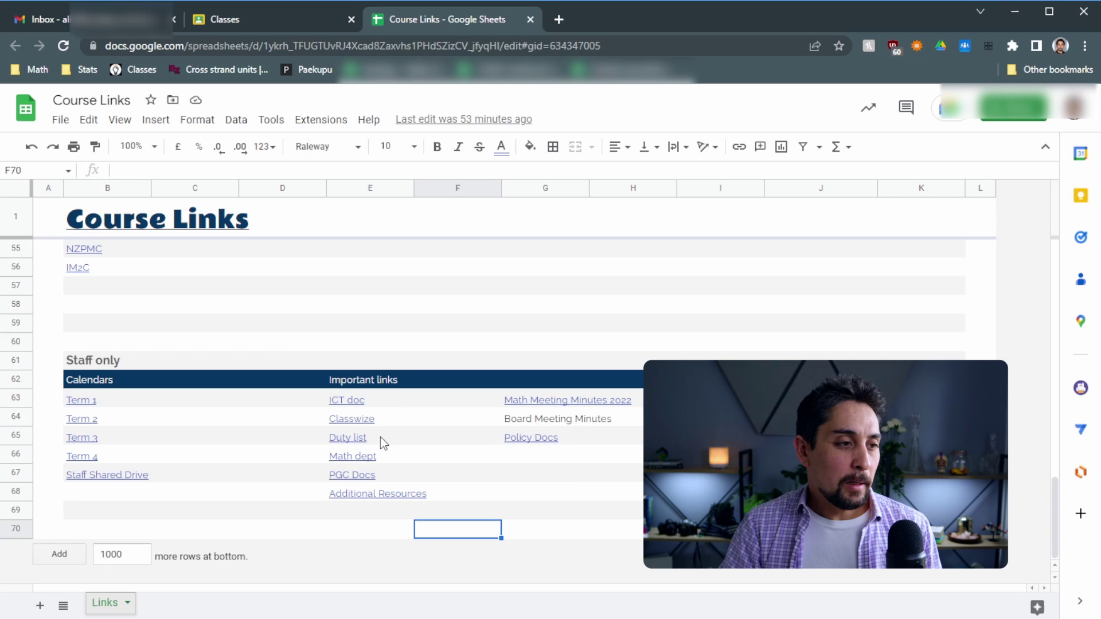
{"action": "left_click_drag", "start_coordinate": [380, 437], "coordinate": [583, 443]}
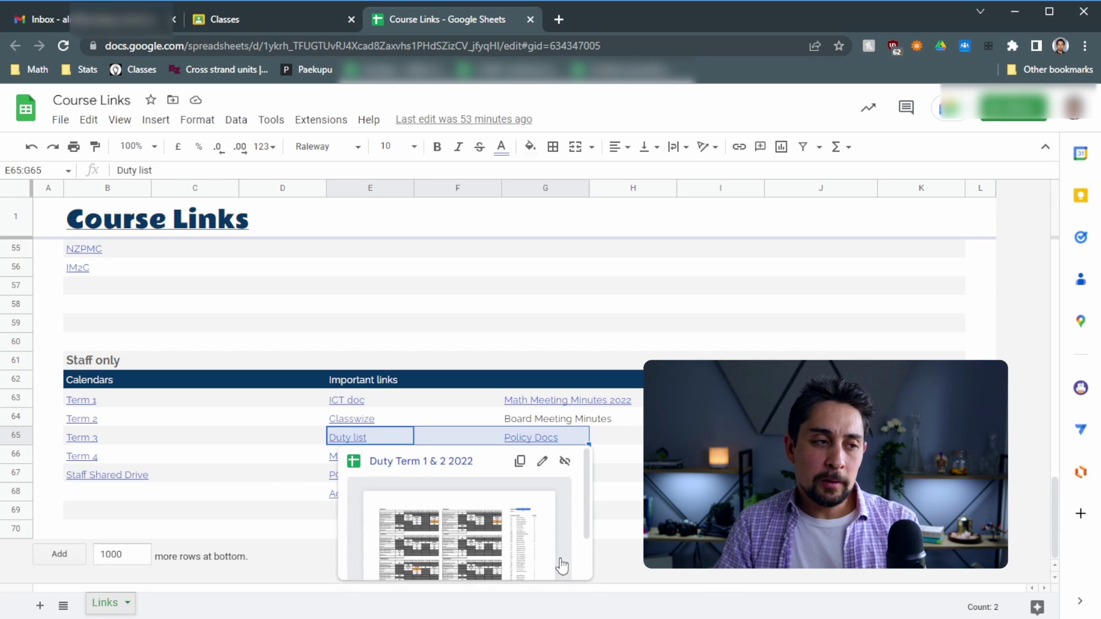
{"action": "mouse_move", "coordinate": [369, 439]}
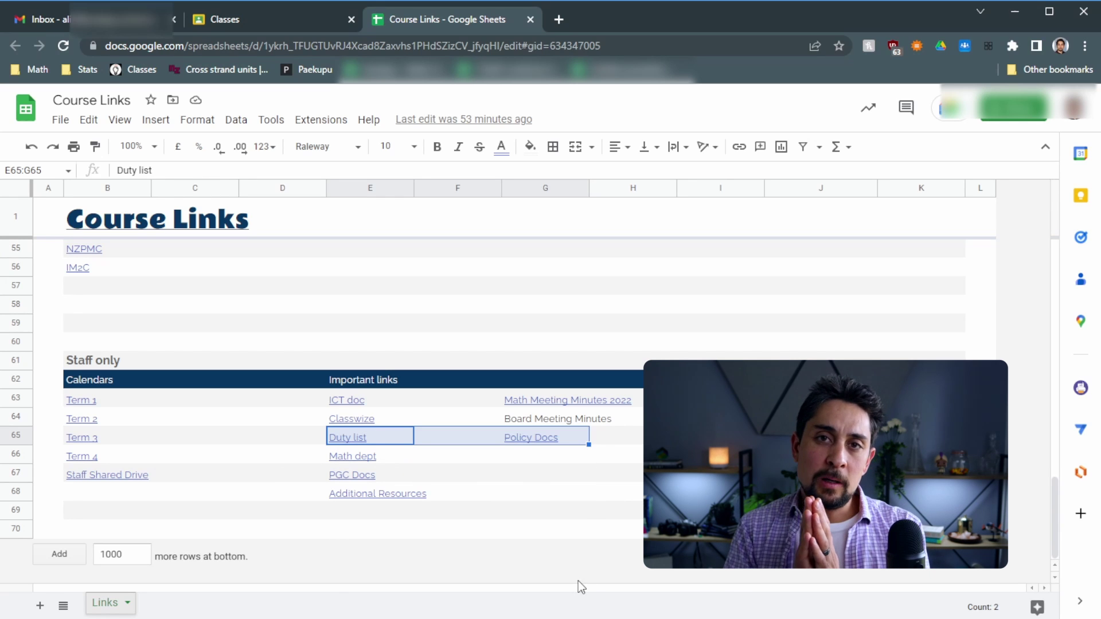